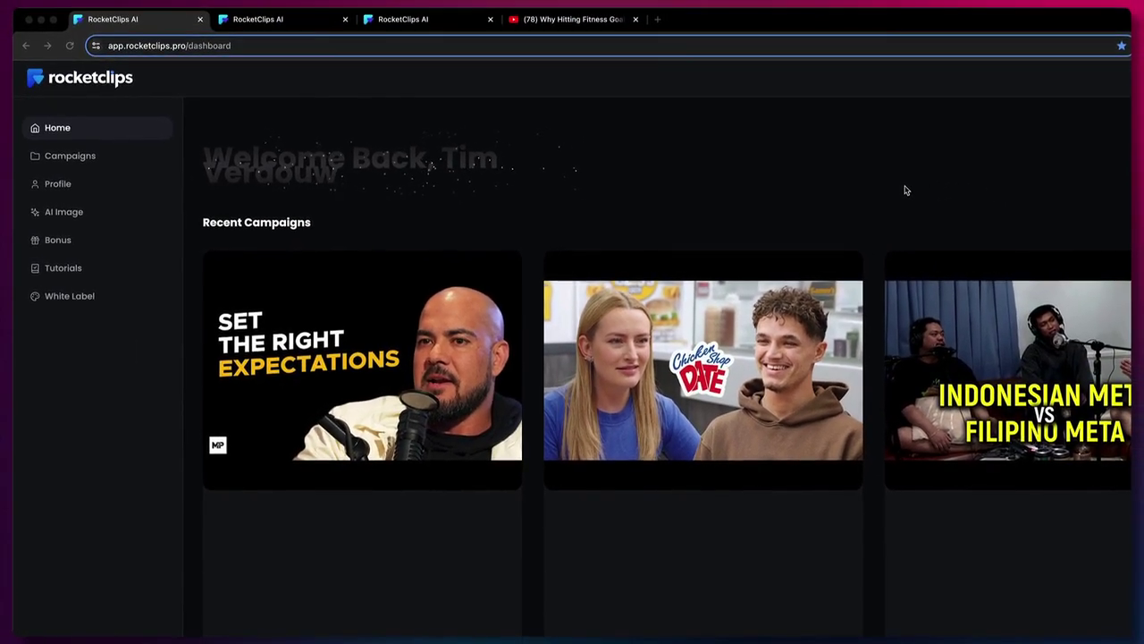
# Step: Copy the address of the YouTube video "Why Hitting Fitness Goals is a Bad Idea | Mind Pump 2257"
pyautogui.click(580, 25)
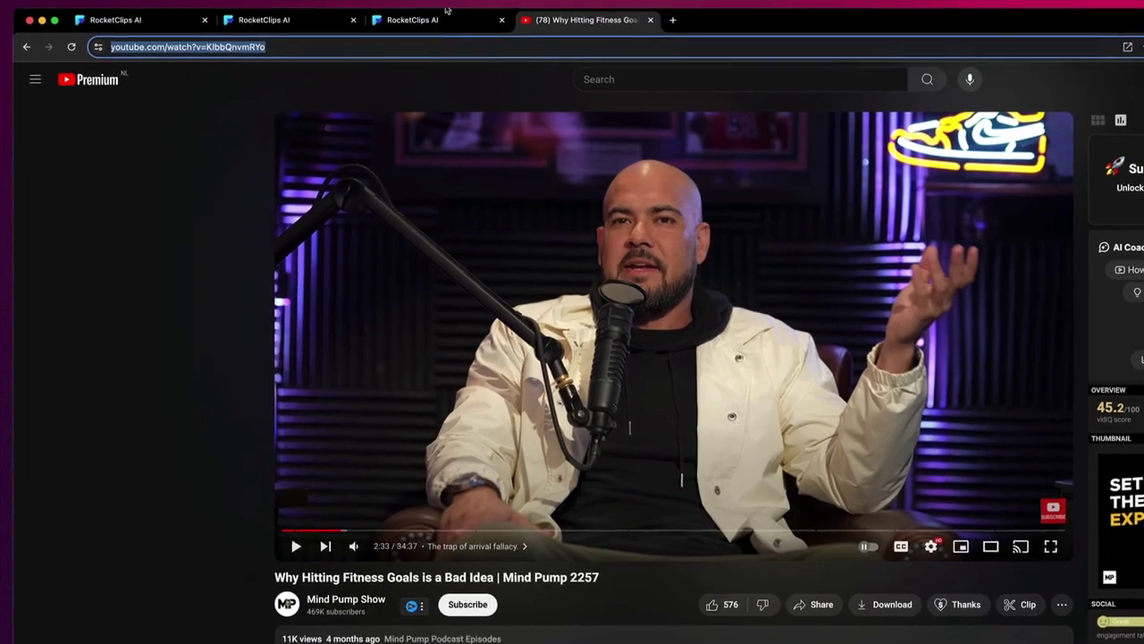
pyautogui.click(175, 45)
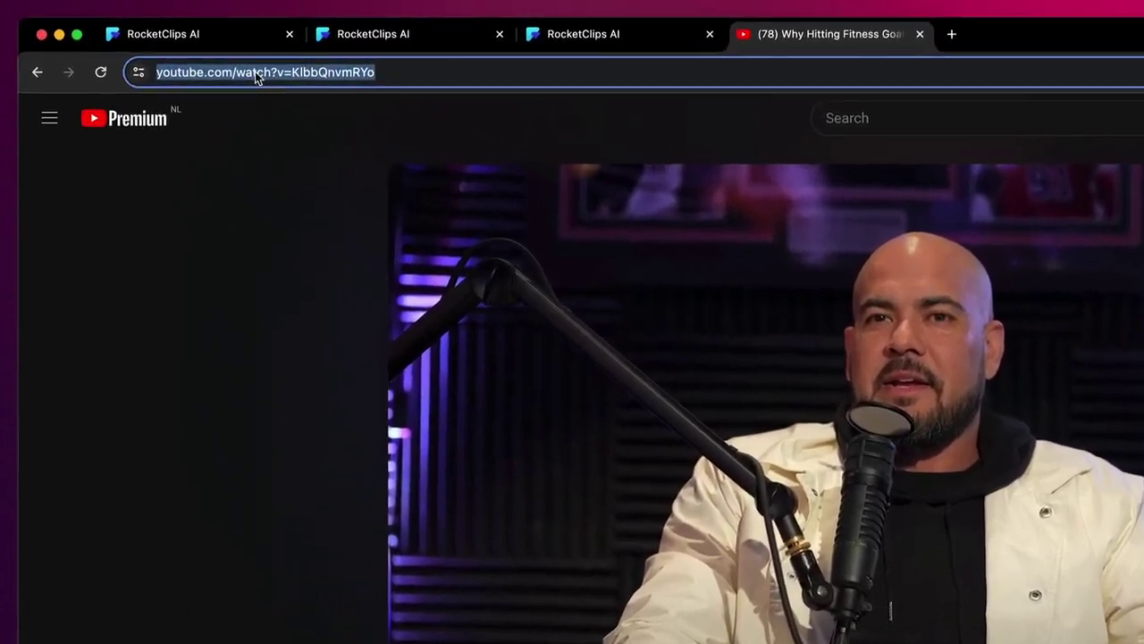
pyautogui.rightClick(215, 58)
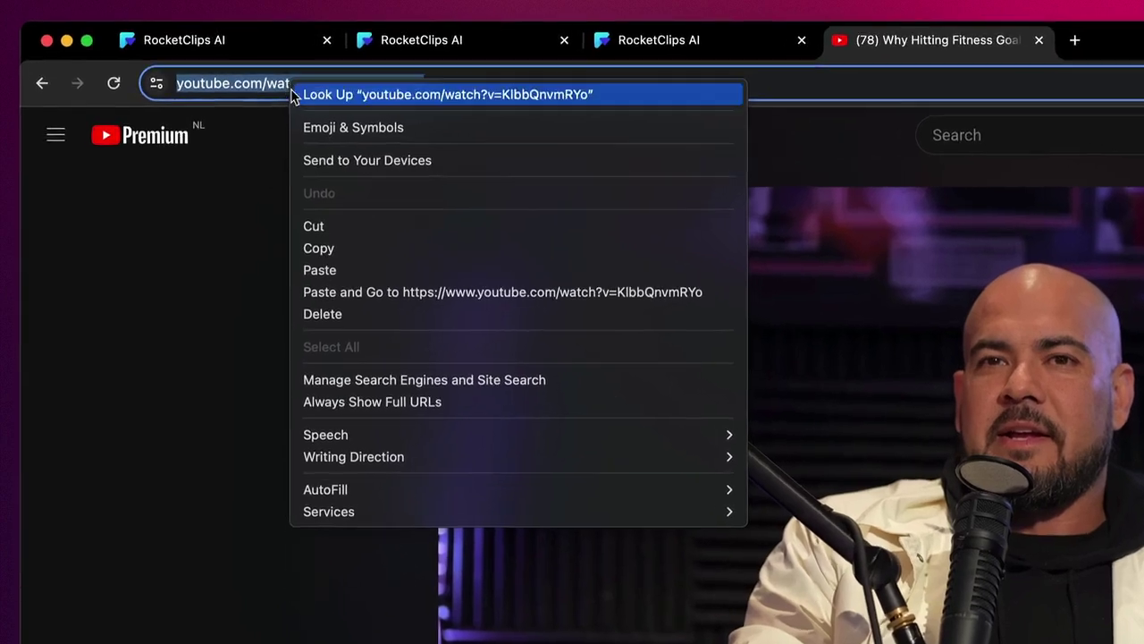
pyautogui.click(356, 267)
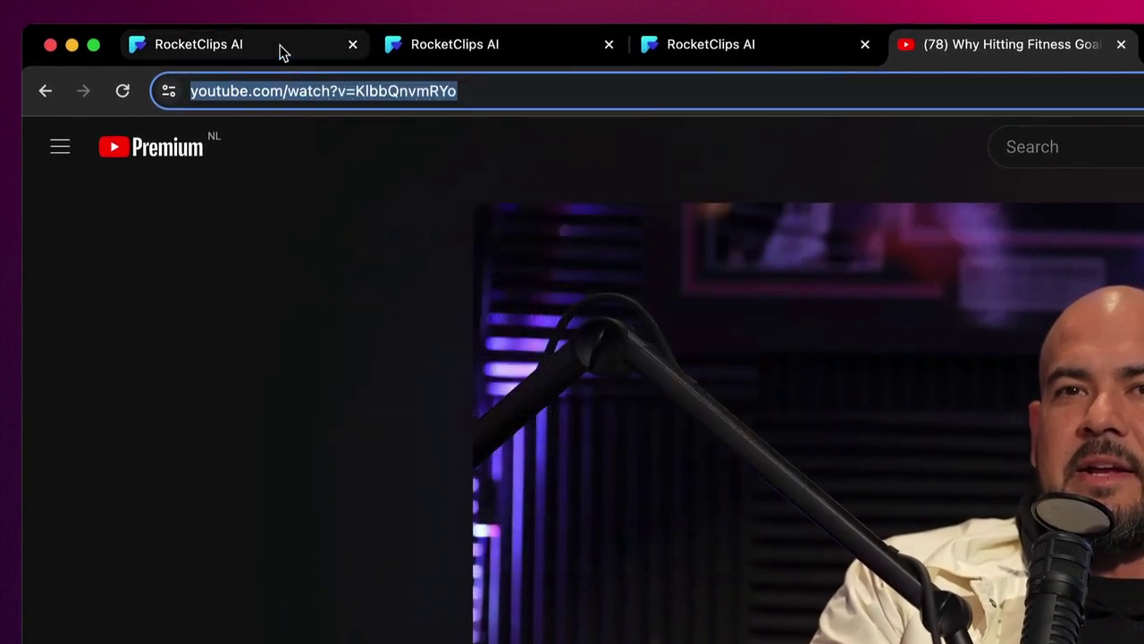
pyautogui.click(280, 51)
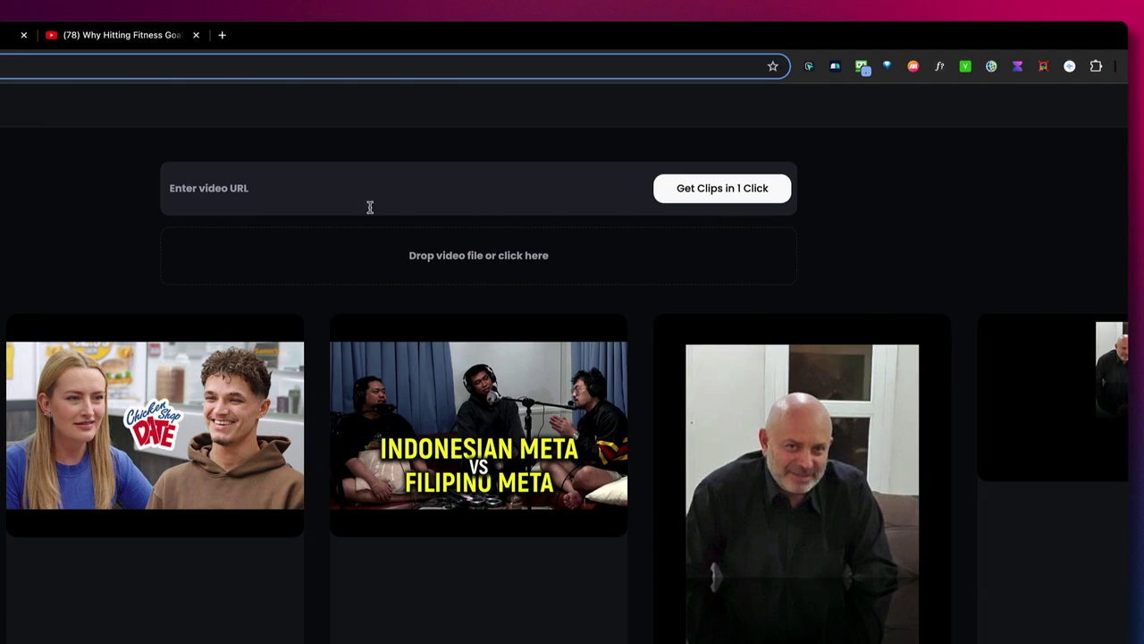
pyautogui.rightClick(279, 207)
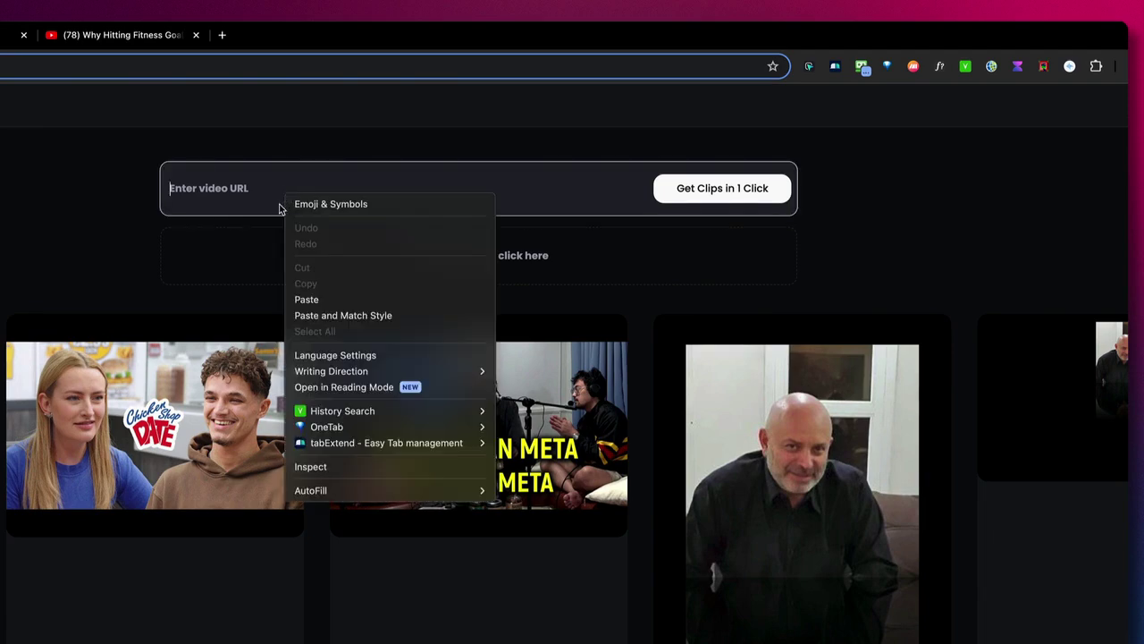
pyautogui.click(306, 299)
pyautogui.press('Return')
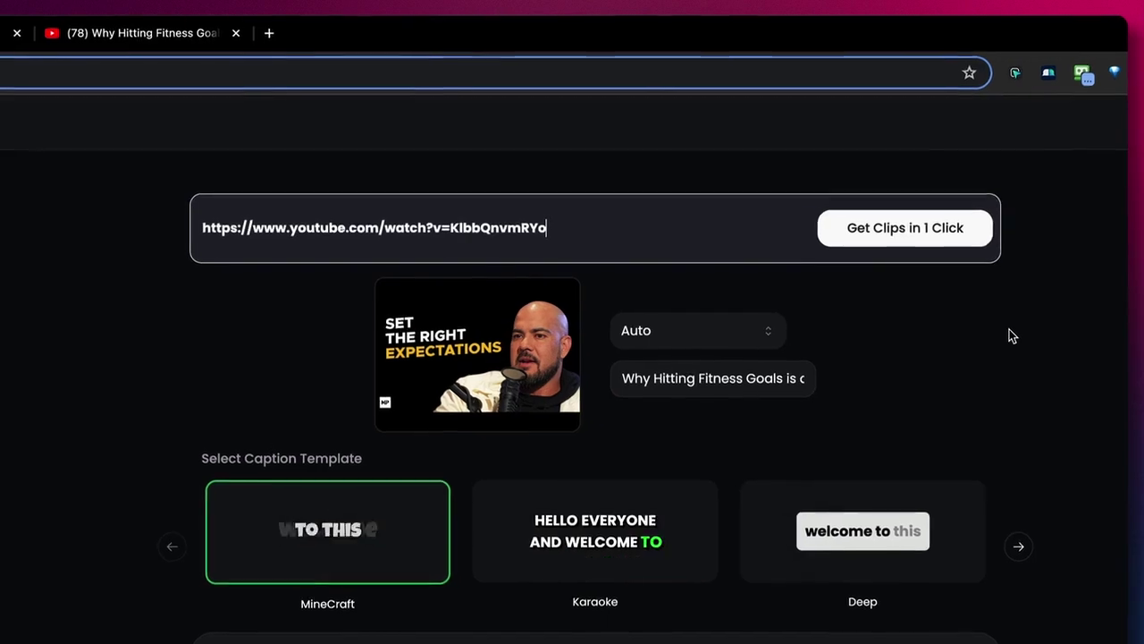
# Step: Browse the available video languages and the further caption templates for the new campaign
pyautogui.click(745, 335)
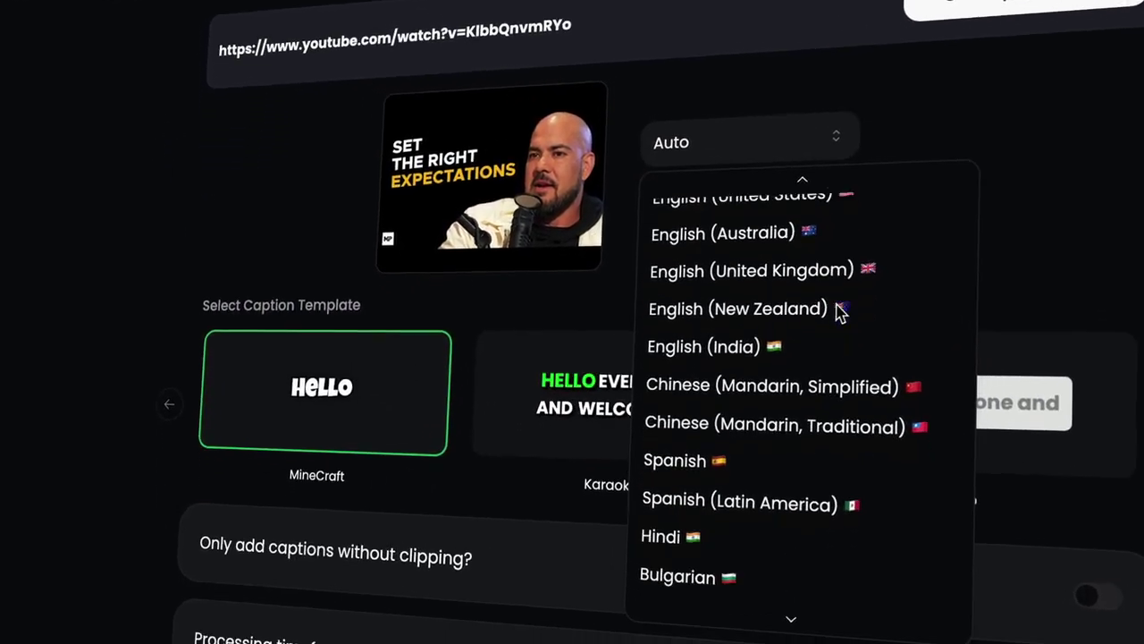
pyautogui.scroll(-5, 840, 320)
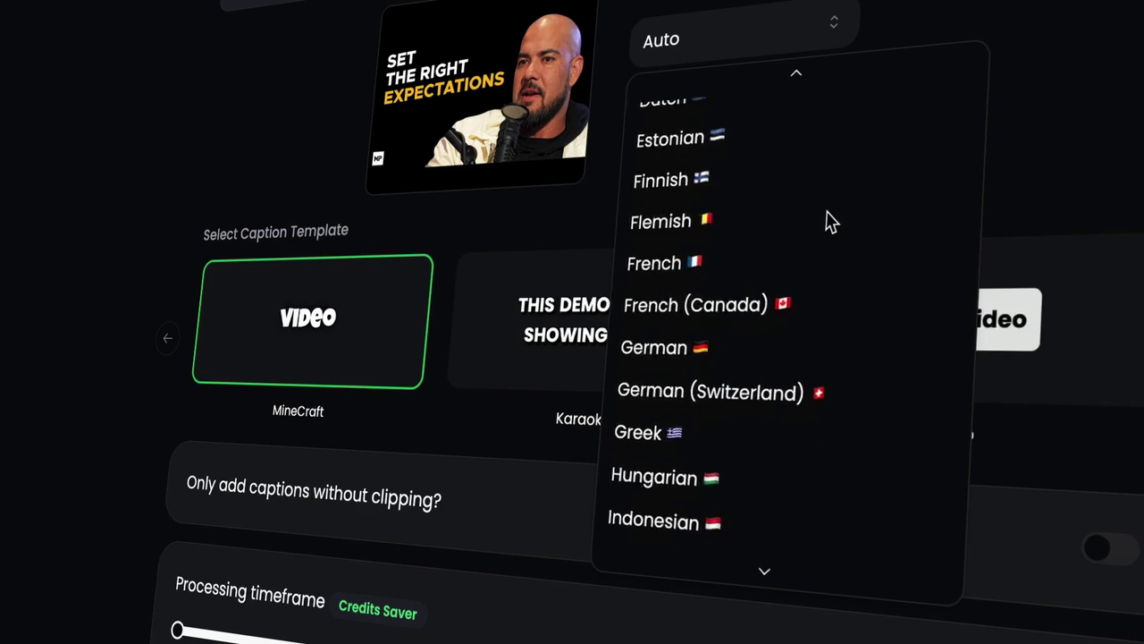
pyautogui.click(1095, 45)
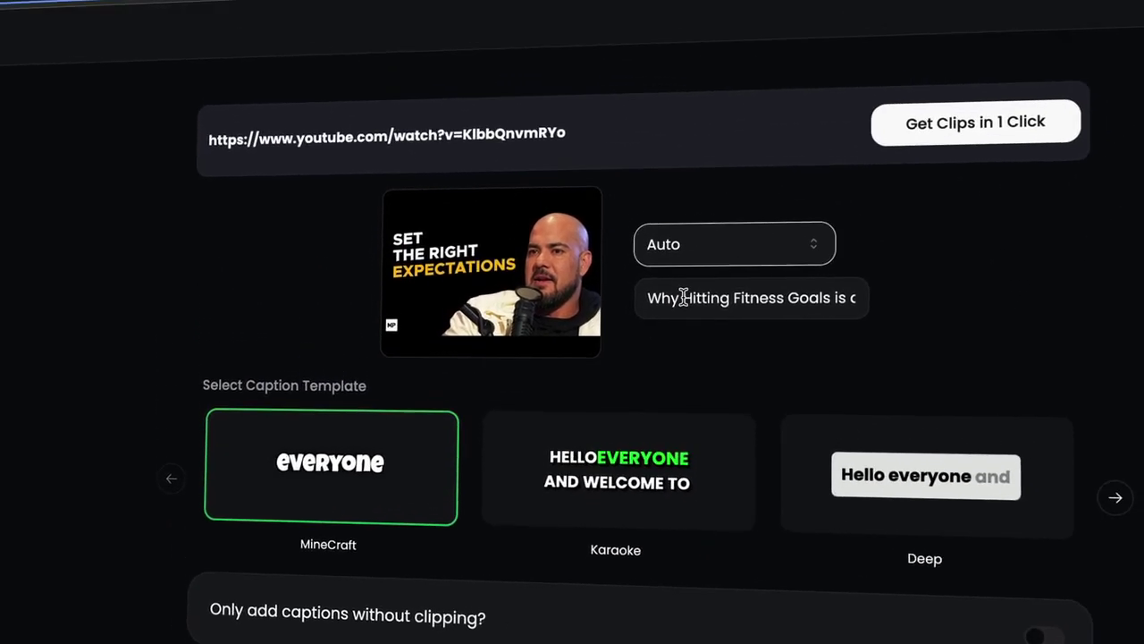
pyautogui.moveTo(706, 207); pyautogui.dragTo(894, 201)
pyautogui.click(1143, 224)
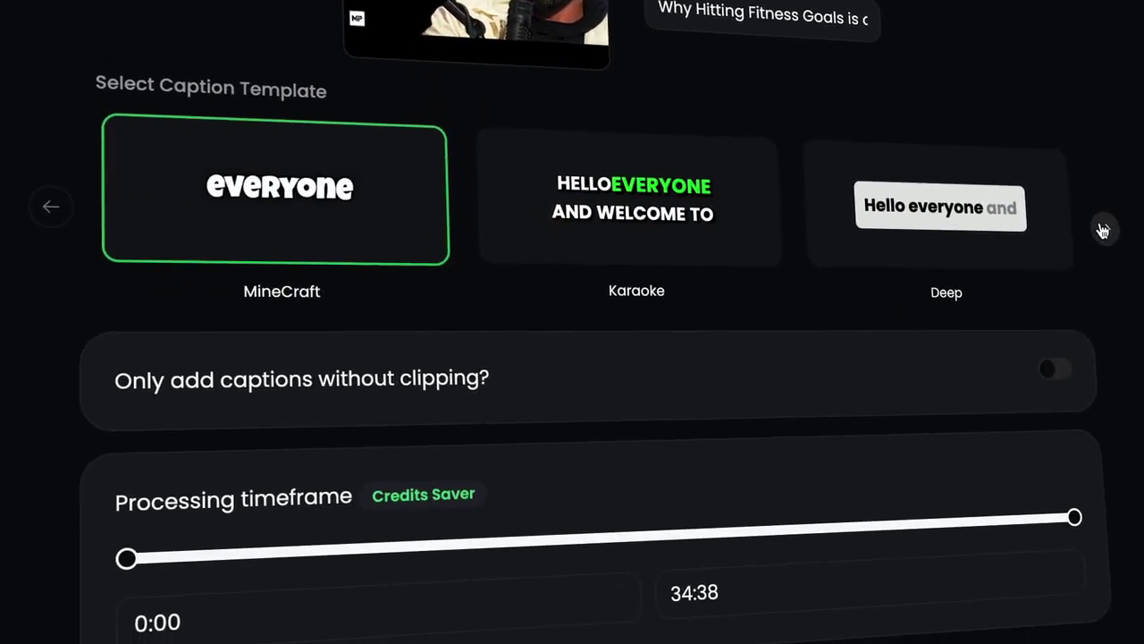
pyautogui.click(1103, 231)
pyautogui.click(1103, 230)
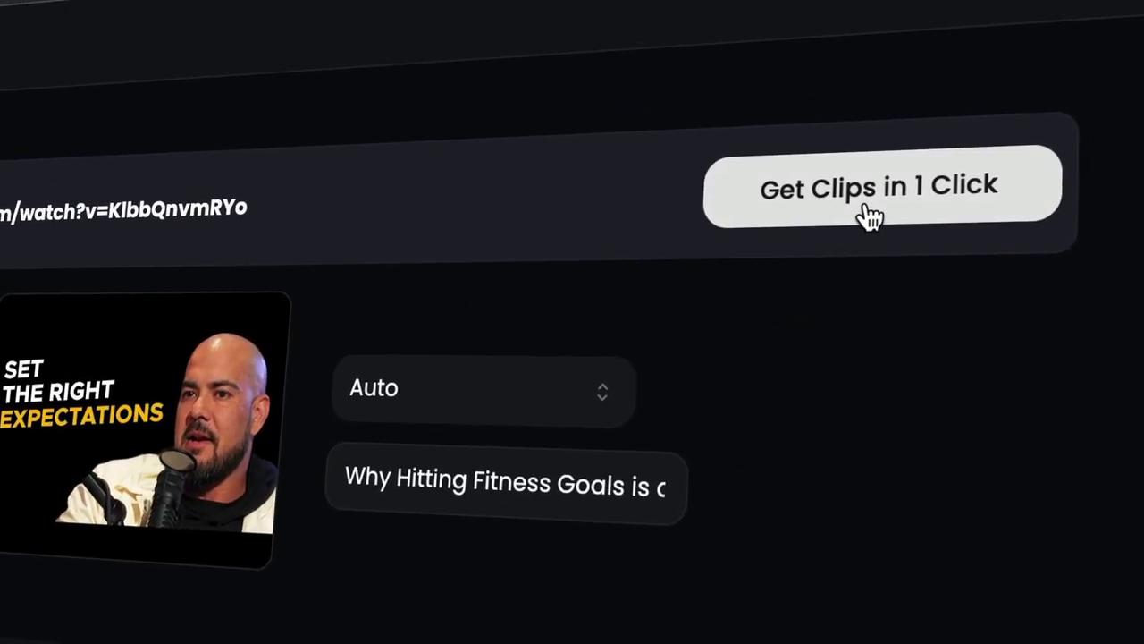
# Step: Generate the clips, open the resulting Mind Pump campaign and review its clips with their scores and transcripts
pyautogui.click(869, 214)
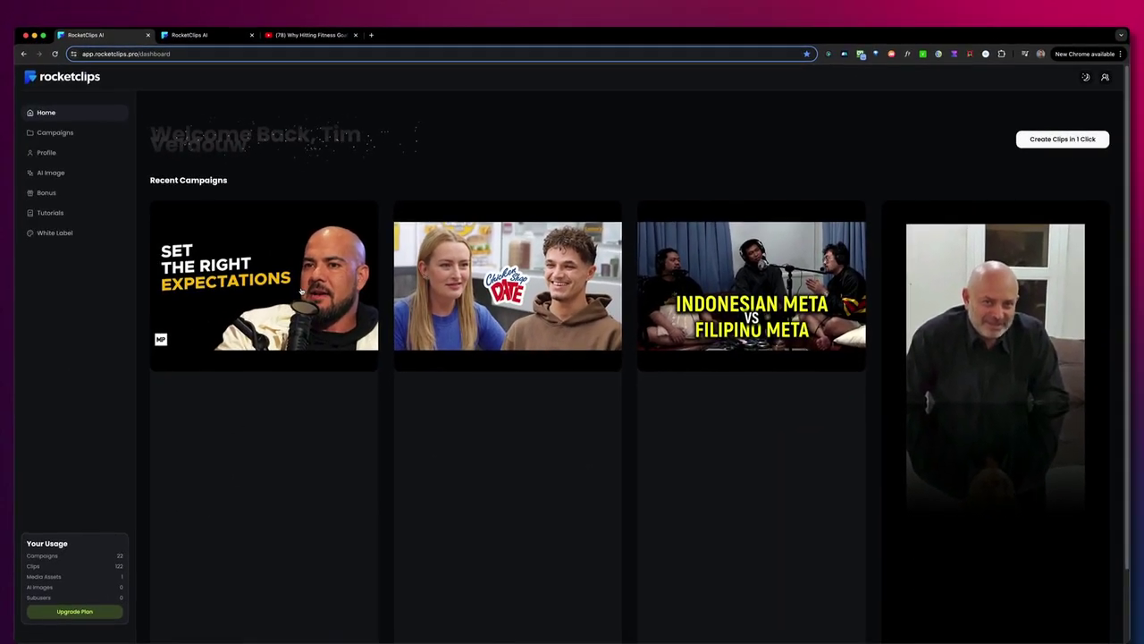
pyautogui.click(188, 319)
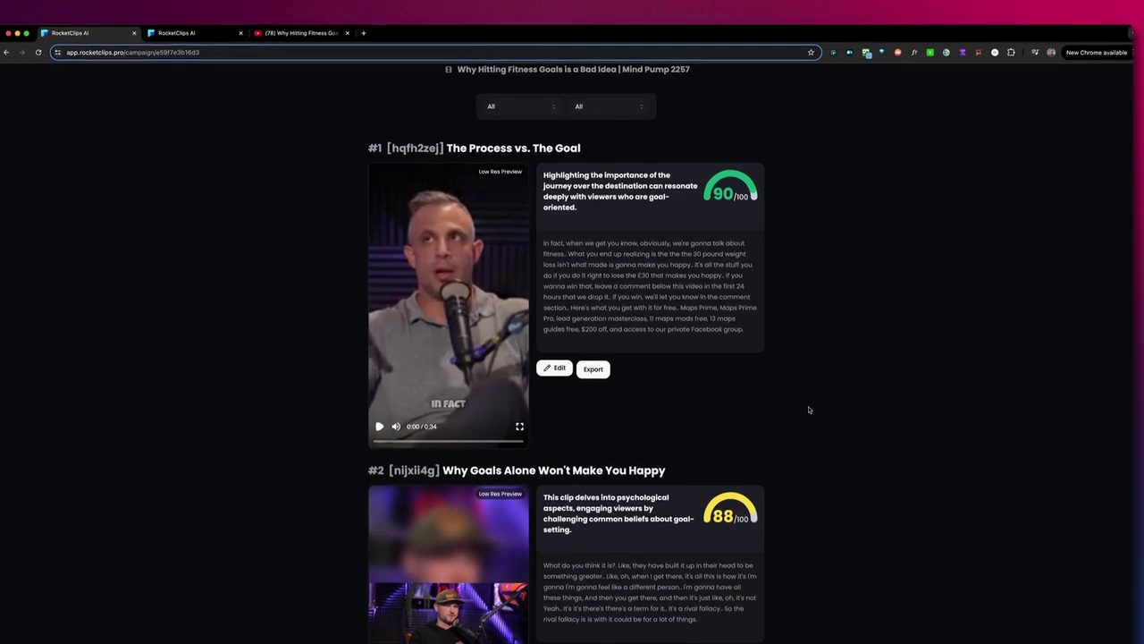
pyautogui.scroll(-5, 809, 408)
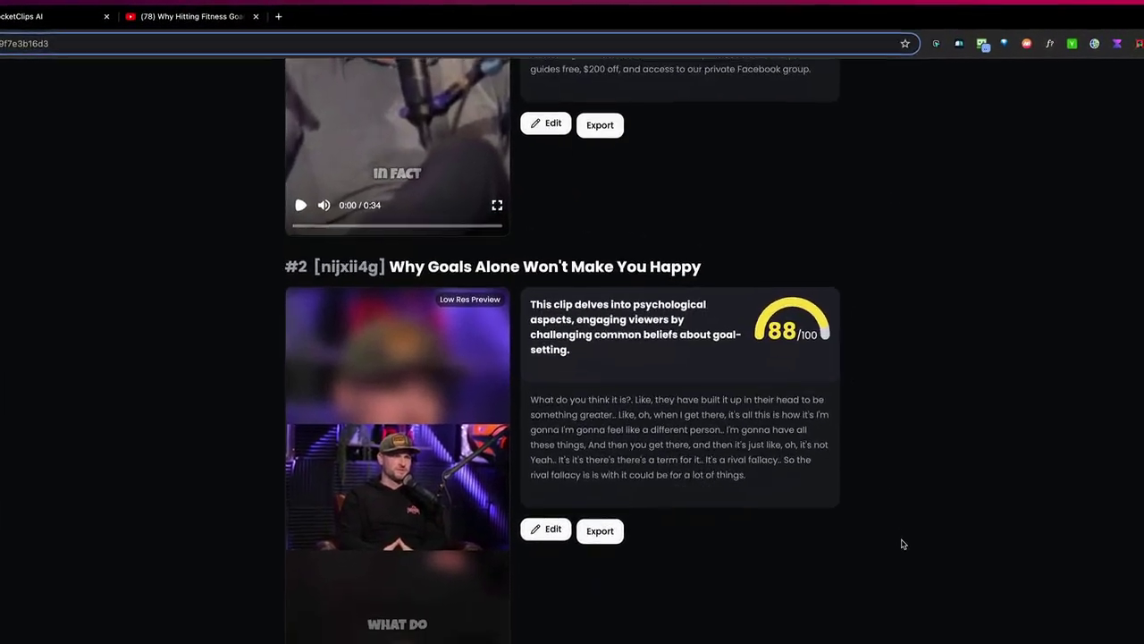
pyautogui.scroll(-5, 900, 540)
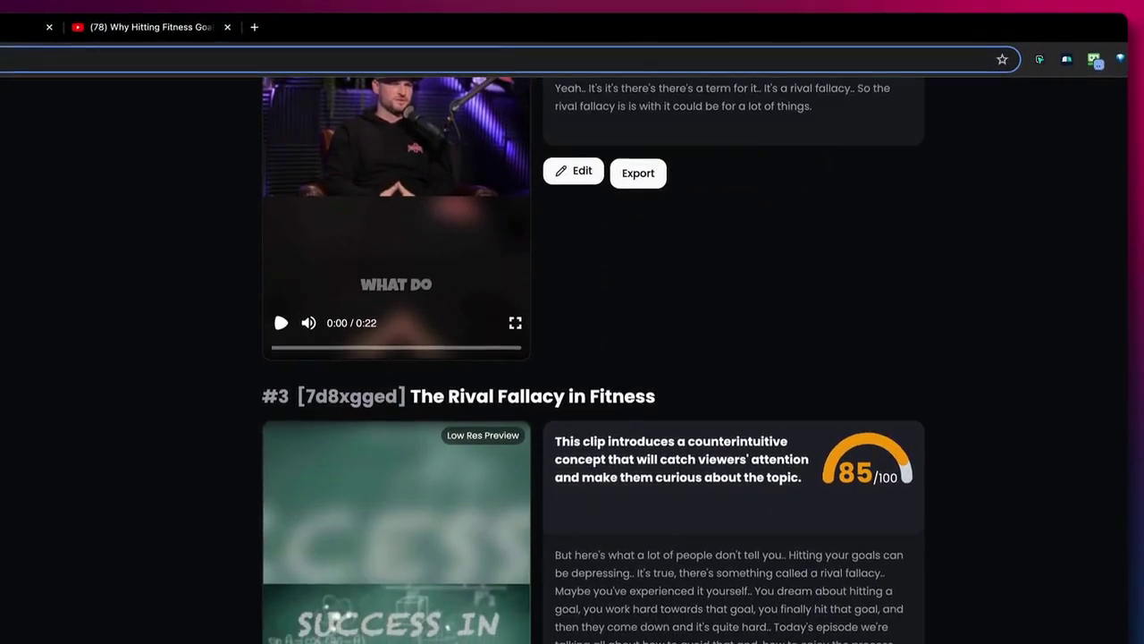
pyautogui.scroll(-3, 590, 364)
pyautogui.scroll(-5, 1062, 466)
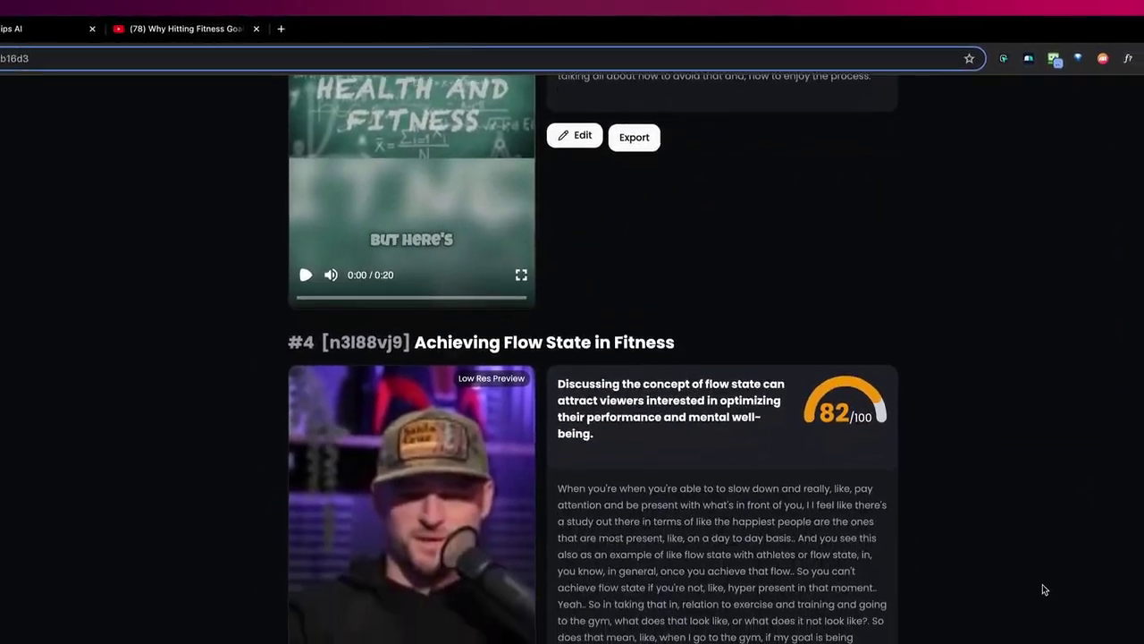
pyautogui.scroll(15, 1044, 590)
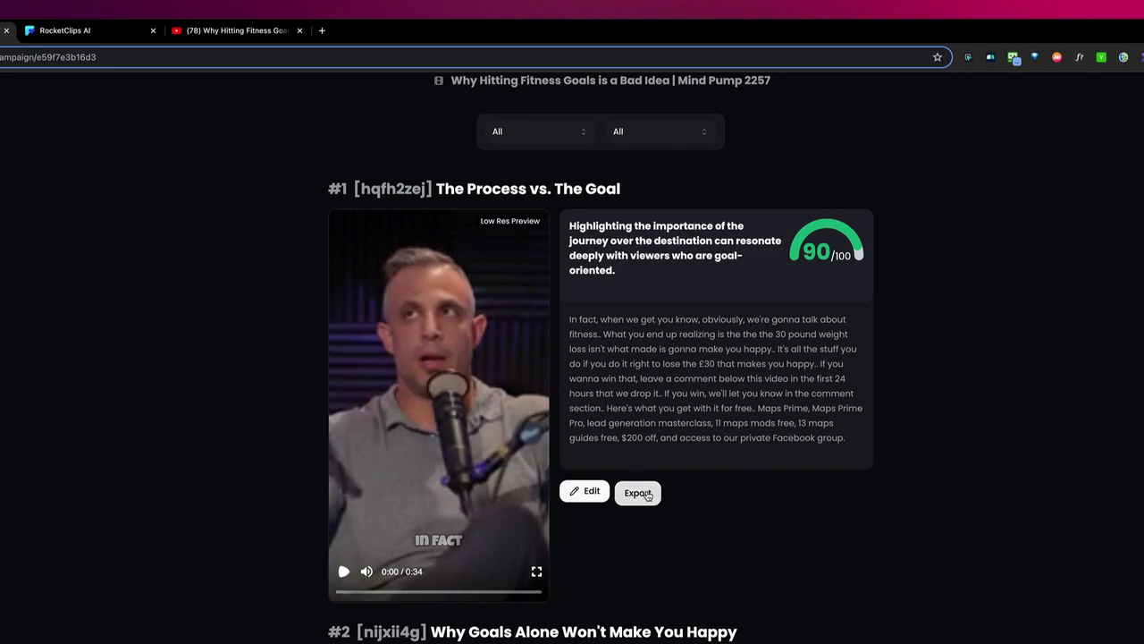
# Step: Open the clip "The Process vs. The Goal" for editing and expand it with the passage from "bundle and the body transformation" to "mapsjanuary.com"
pyautogui.click(583, 490)
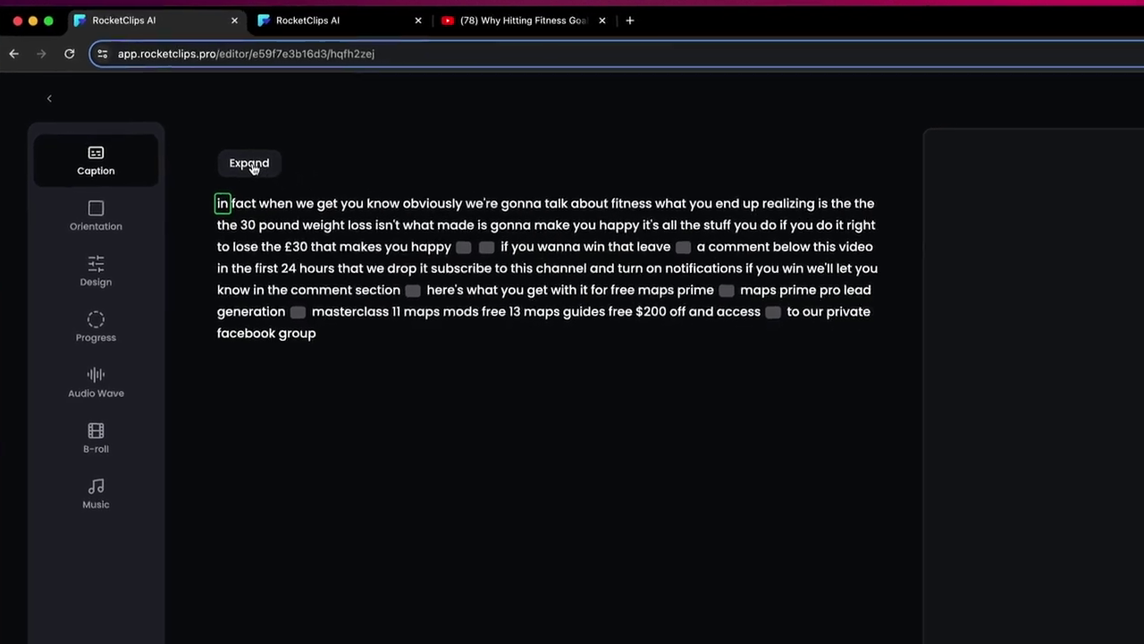
pyautogui.click(285, 180)
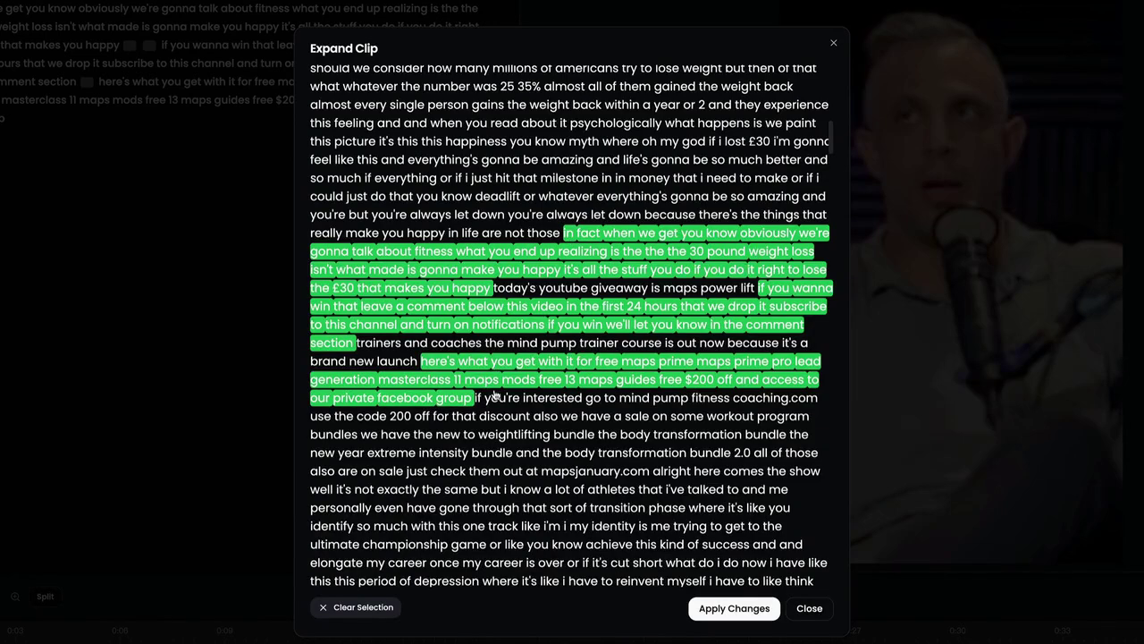
pyautogui.scroll(-1, 630, 447)
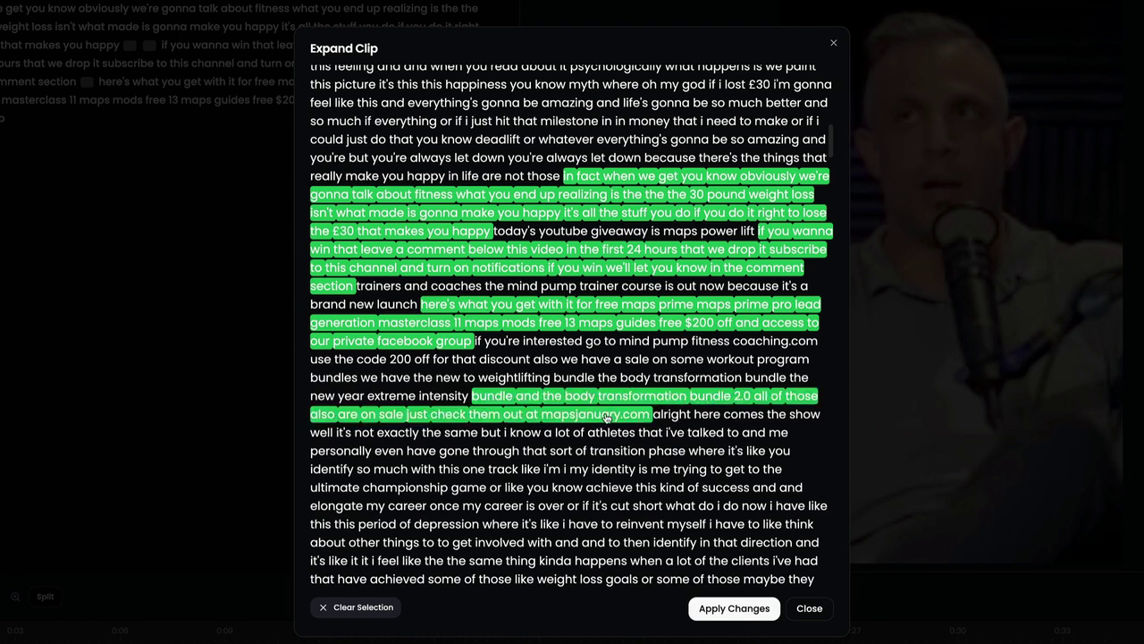
pyautogui.click(734, 608)
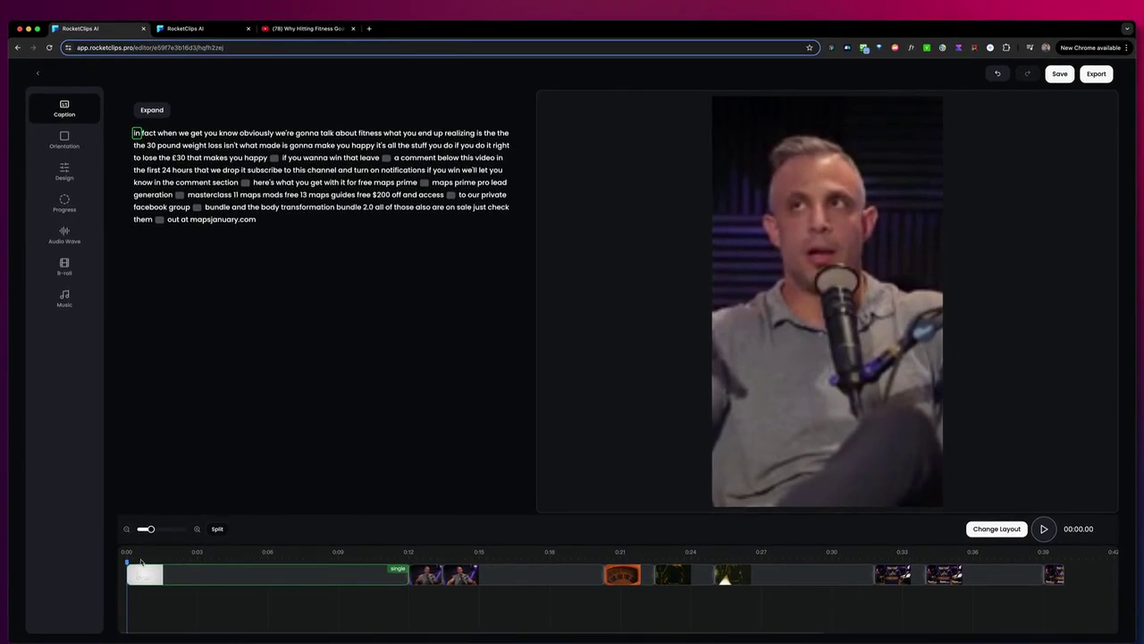
# Step: Preview the opening seconds of the expanded clip and place the playhead at about 2 seconds
pyautogui.press('space')
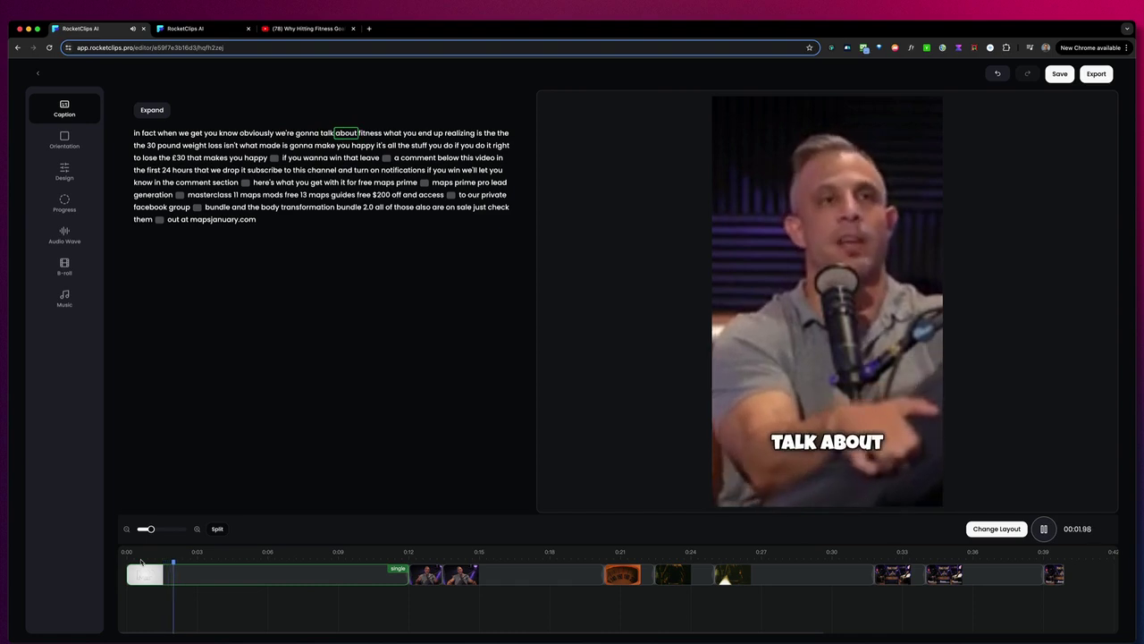
pyautogui.press('space')
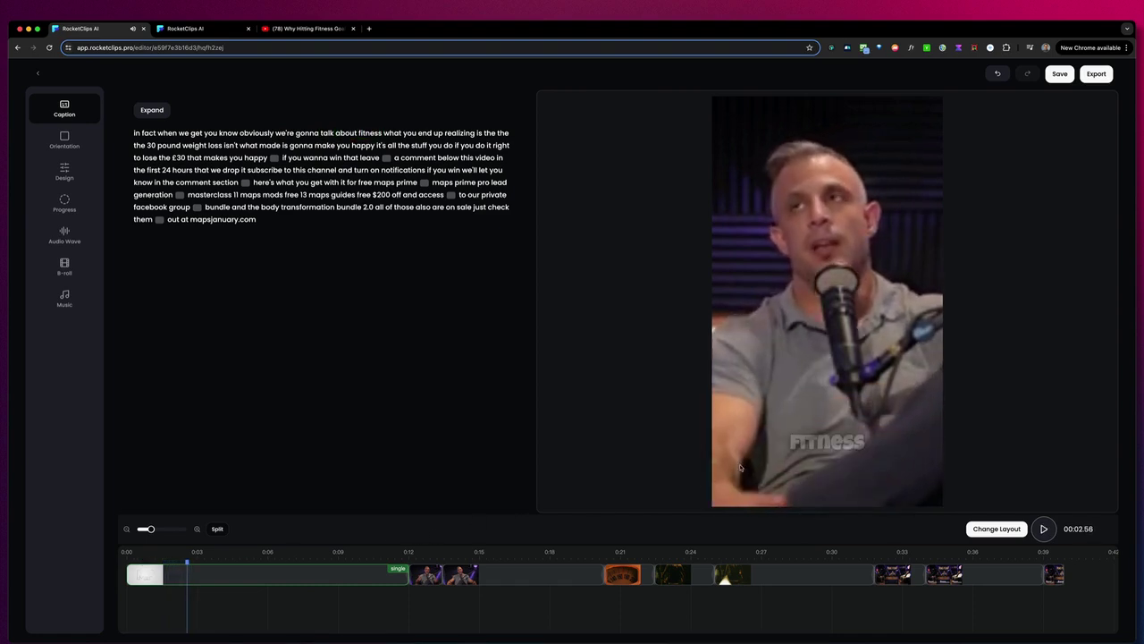
pyautogui.click(177, 560)
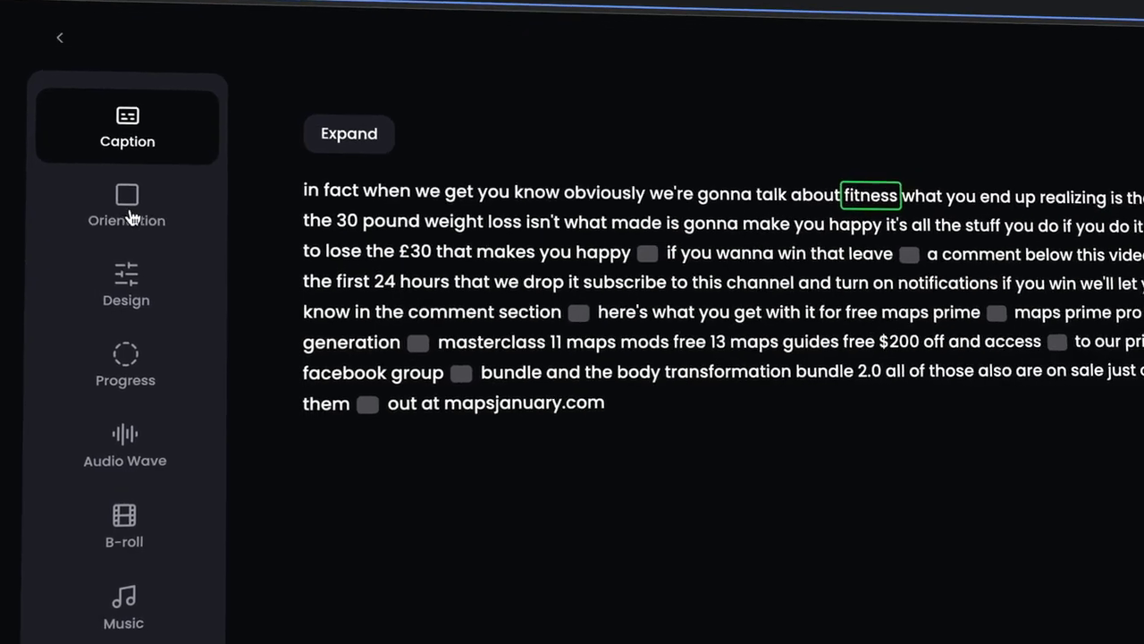
# Step: Try the Landscape and Square orientations on the clip and return it to Portrait
pyautogui.click(166, 253)
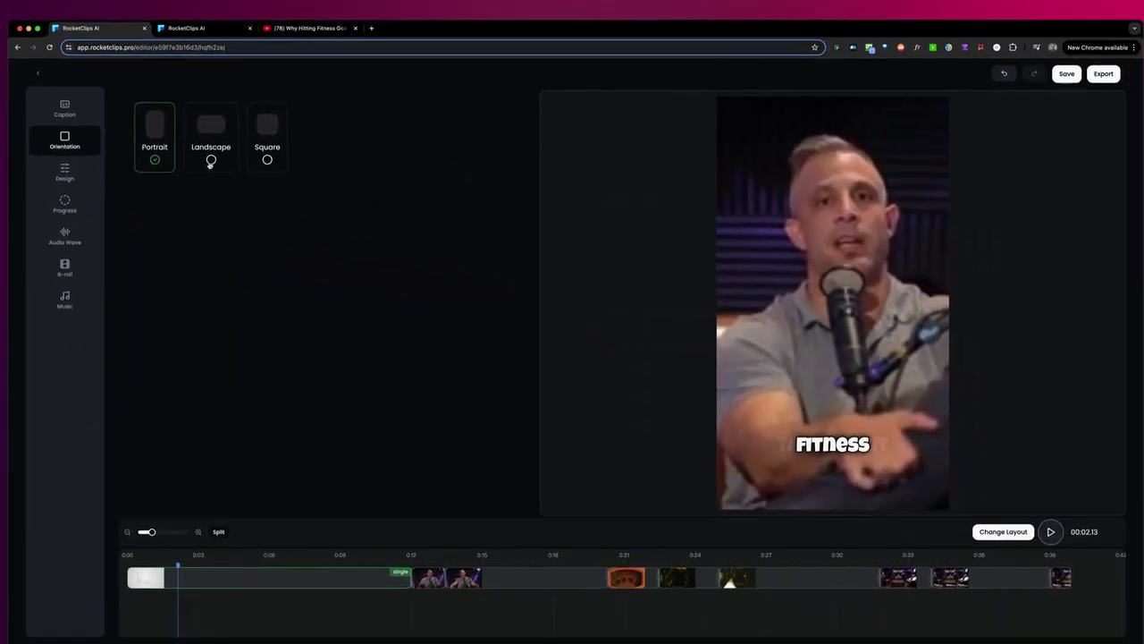
pyautogui.click(210, 160)
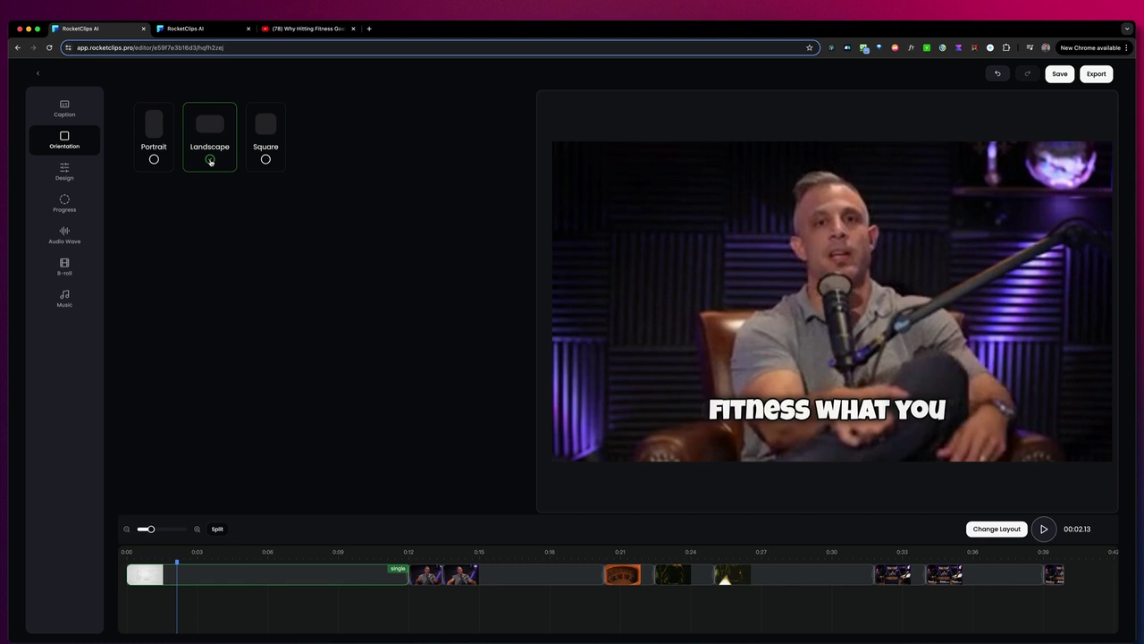
pyautogui.click(266, 159)
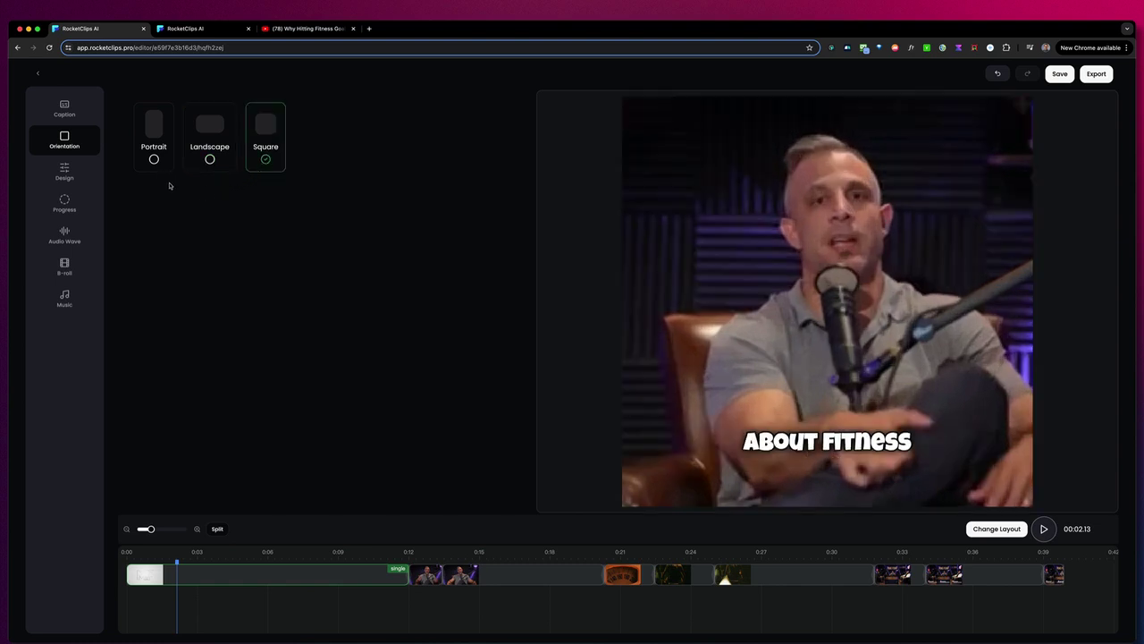
pyautogui.click(154, 160)
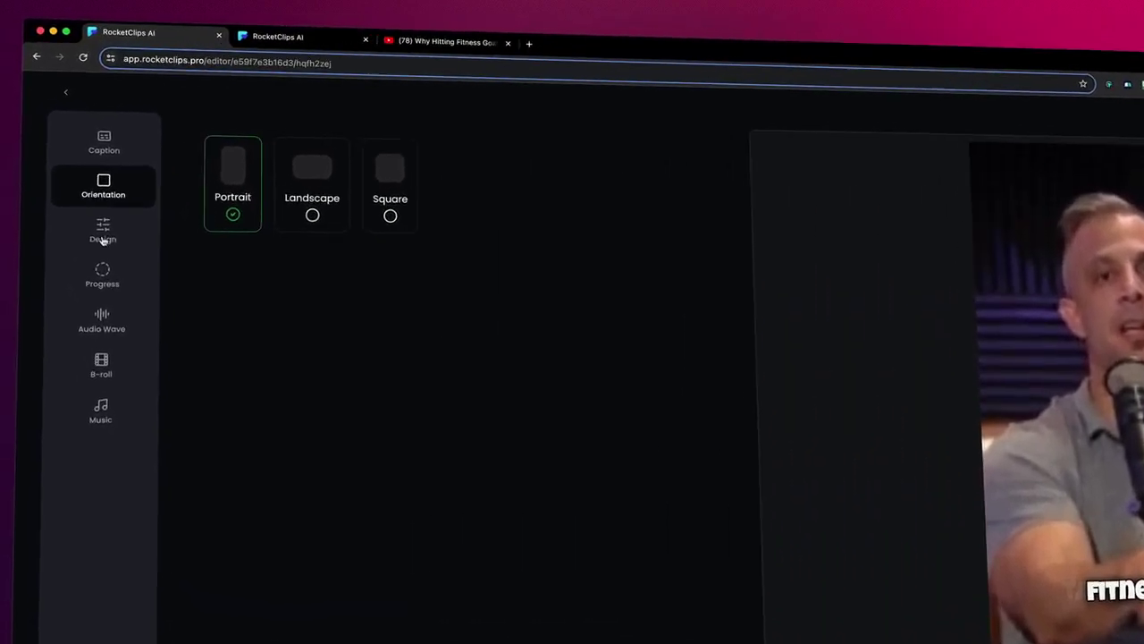
# Step: Try the Barb and Techy caption templates on the clip's subtitles
pyautogui.click(65, 175)
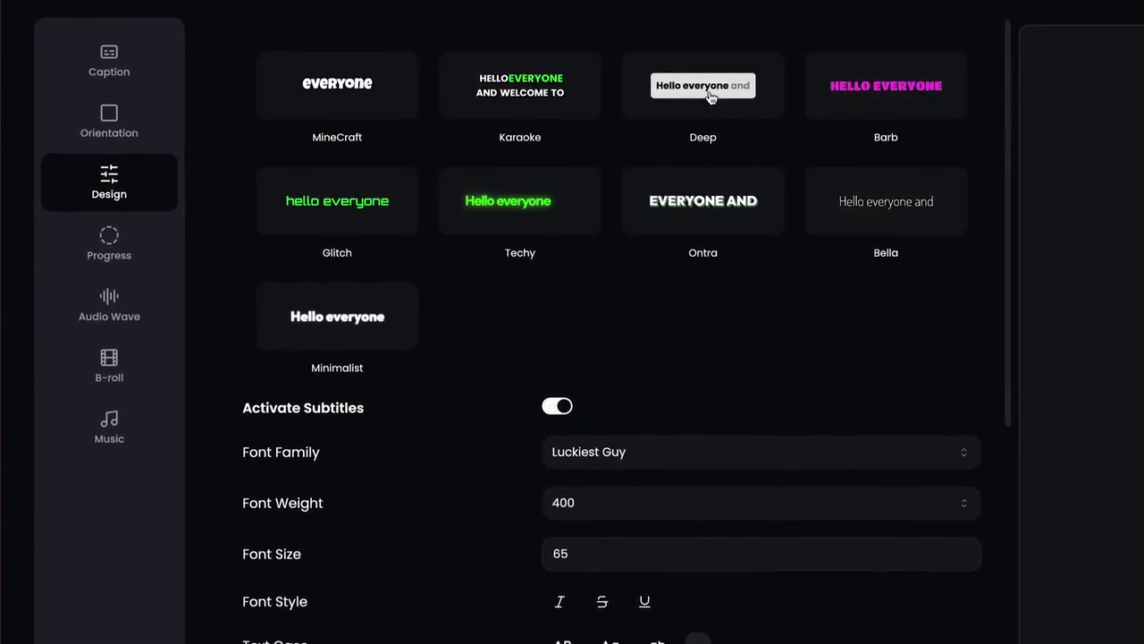
pyautogui.click(890, 90)
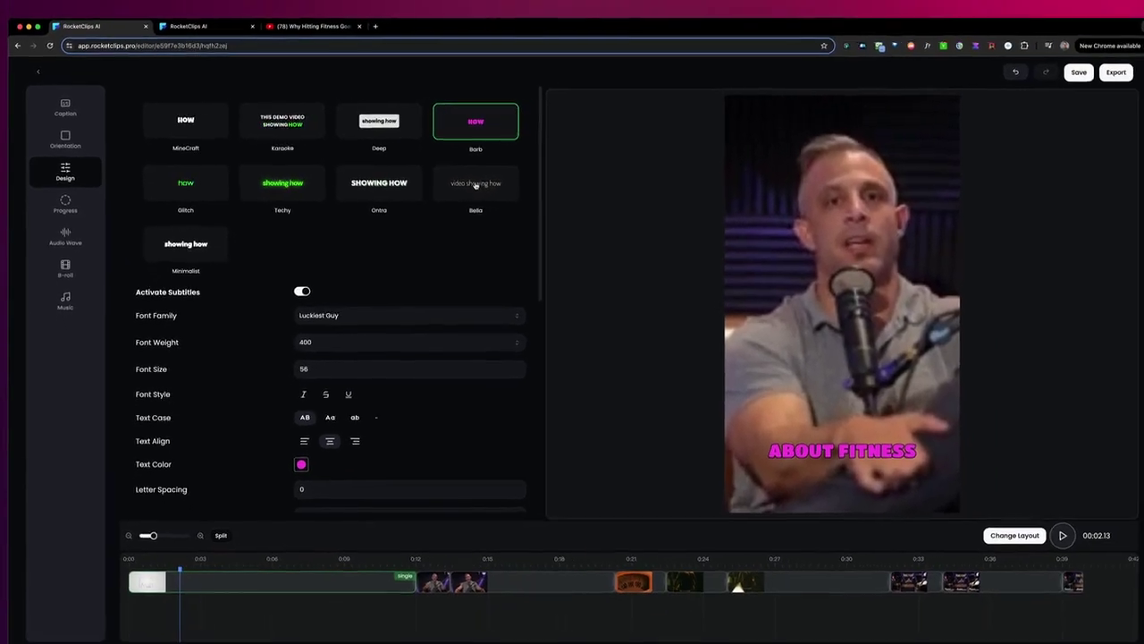
pyautogui.click(624, 190)
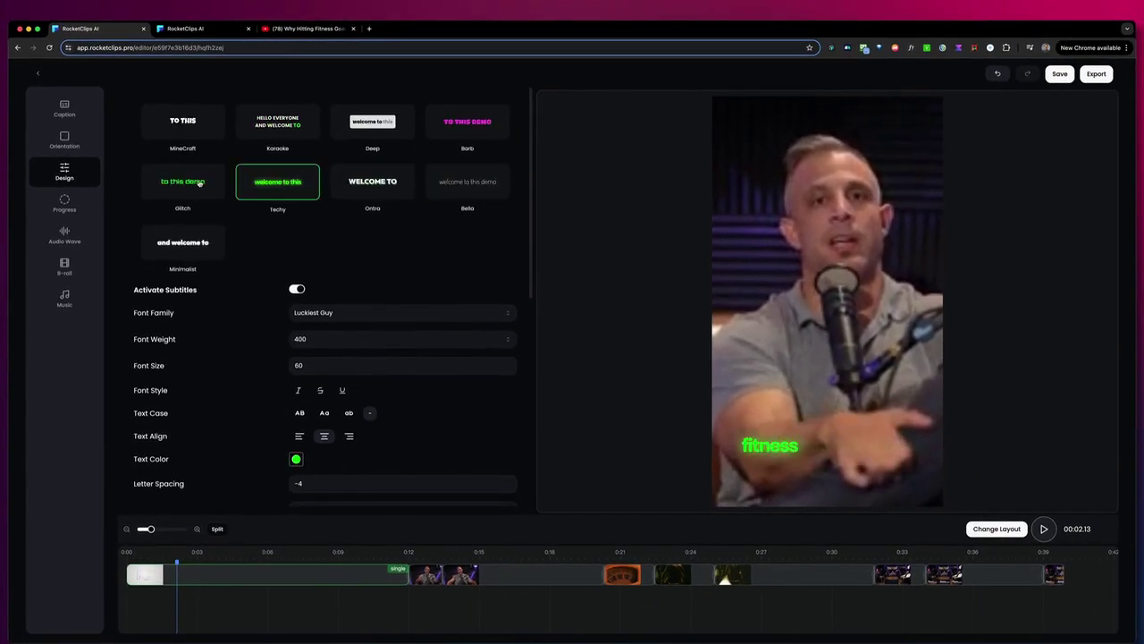
# Step: Set the font family of the clip's subtitles to Lilita One
pyautogui.scroll(-3, 423, 271)
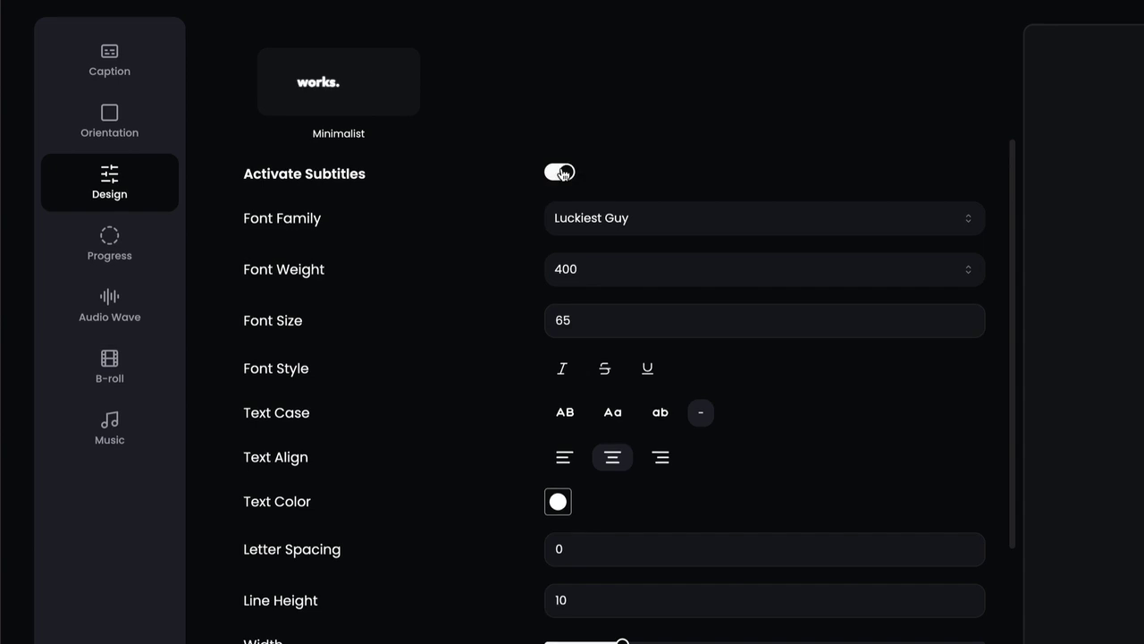
pyautogui.click(671, 219)
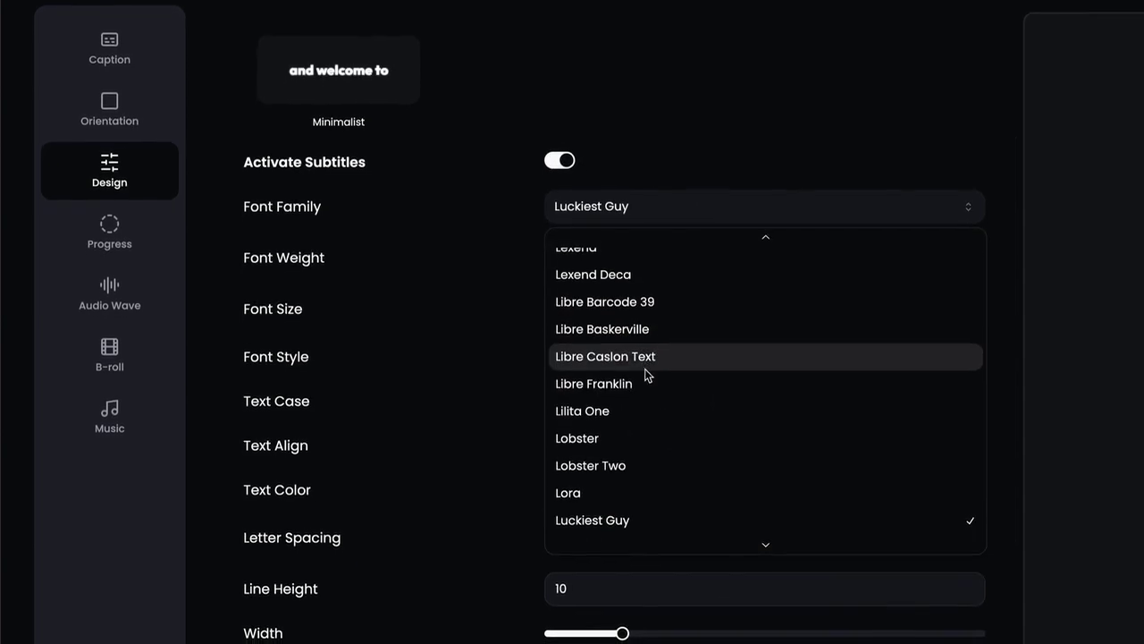
pyautogui.click(637, 421)
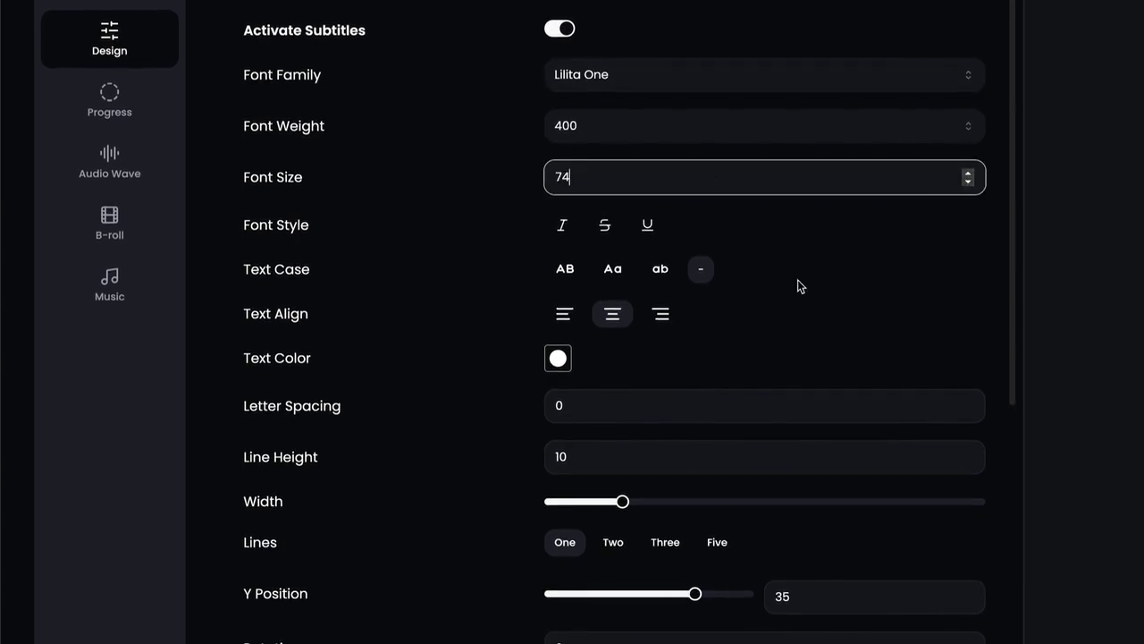
# Step: Set the subtitles' text color to bright green and move the playhead to about 4 seconds to check it
pyautogui.scroll(-1, 712, 301)
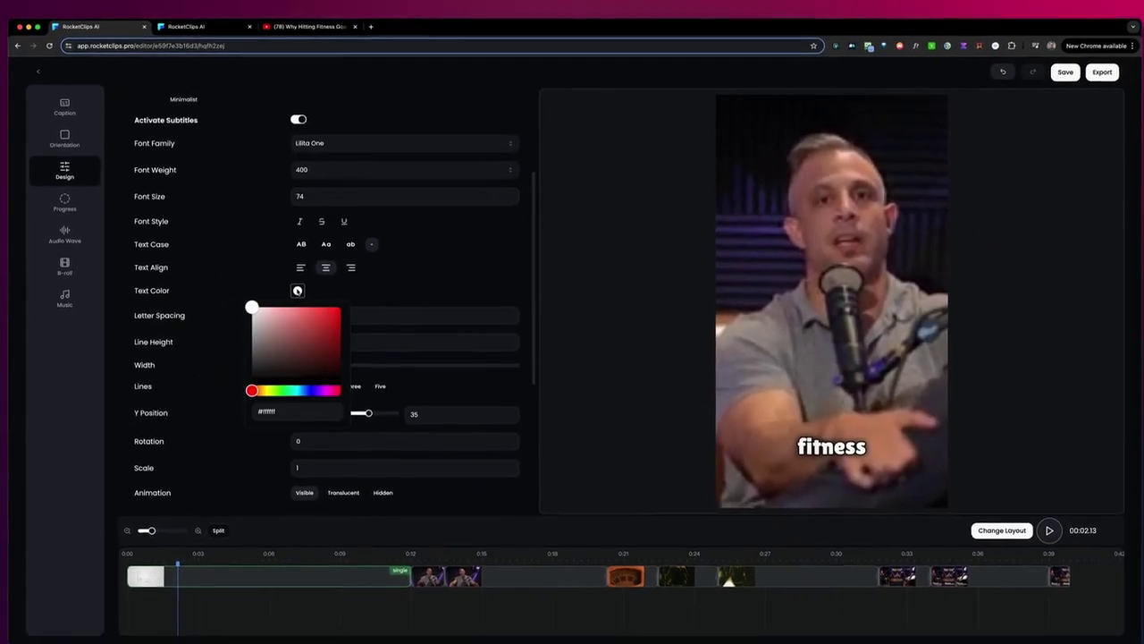
pyautogui.click(282, 390)
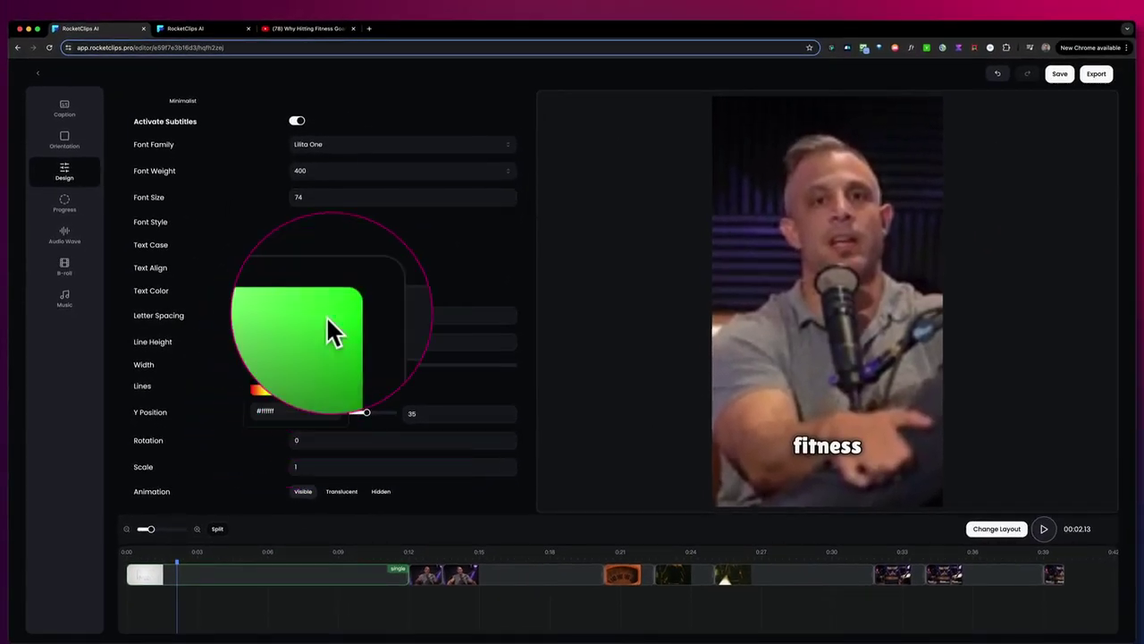
pyautogui.click(333, 314)
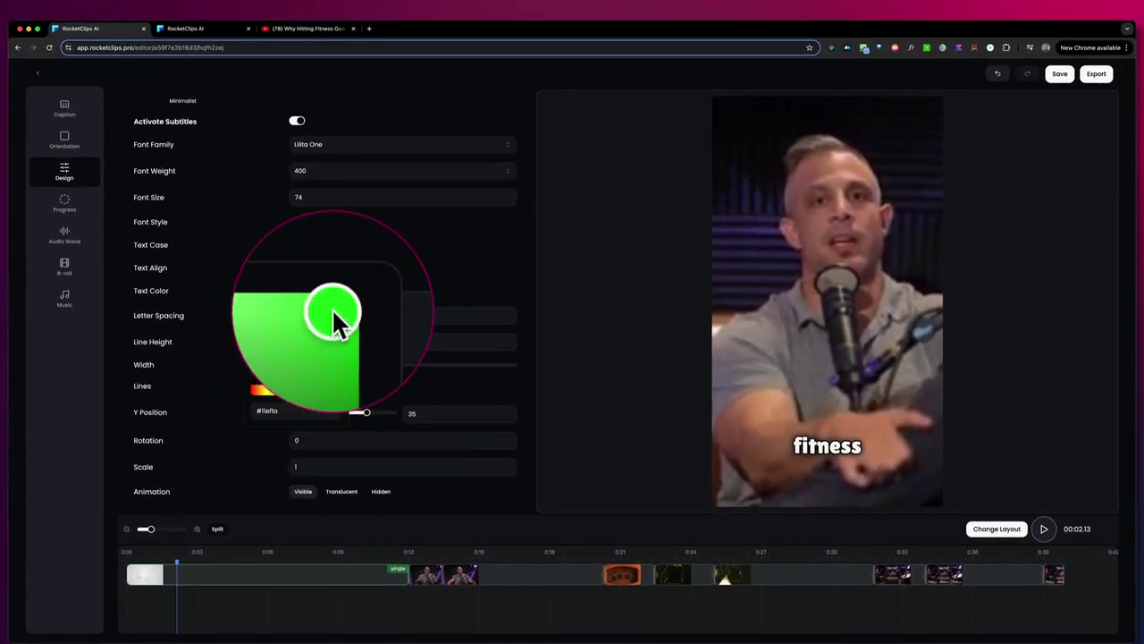
pyautogui.click(304, 263)
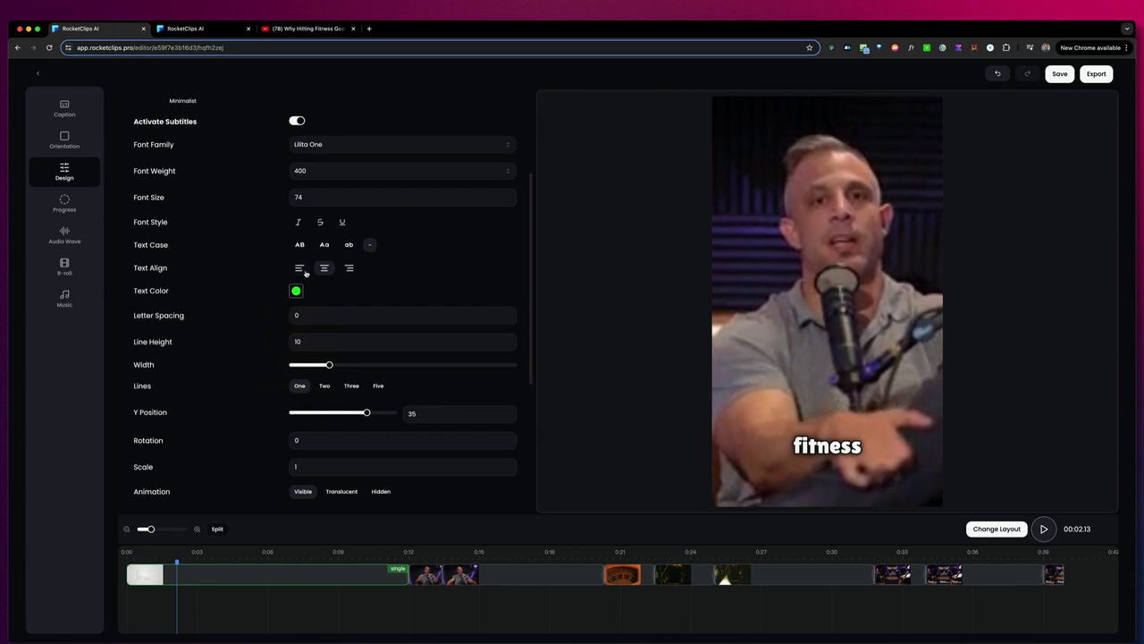
pyautogui.click(206, 556)
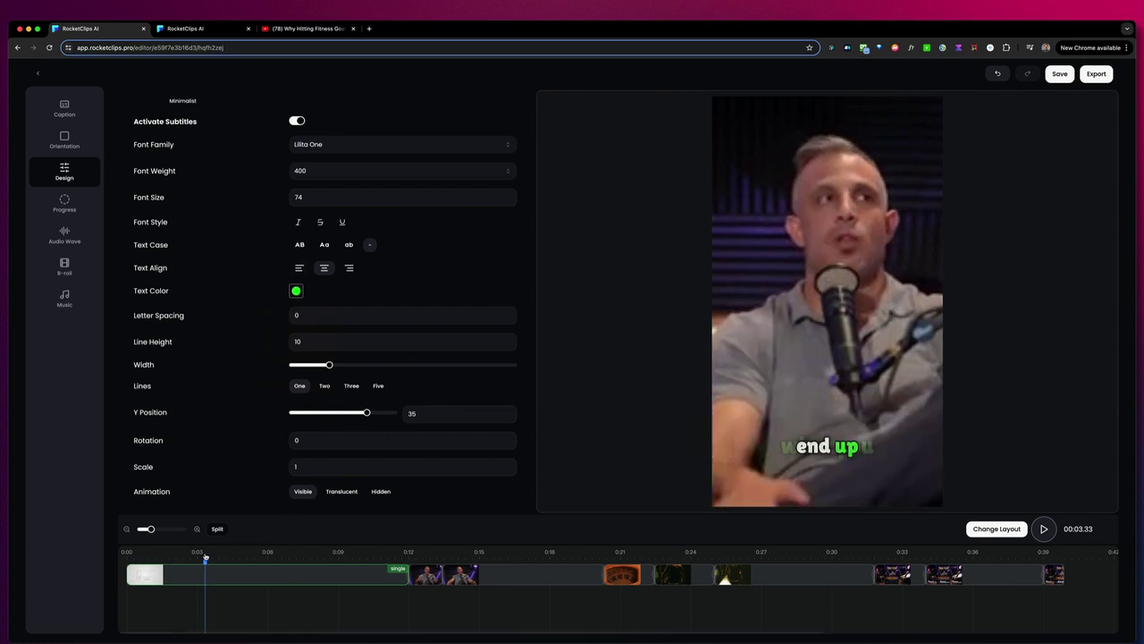
pyautogui.click(221, 556)
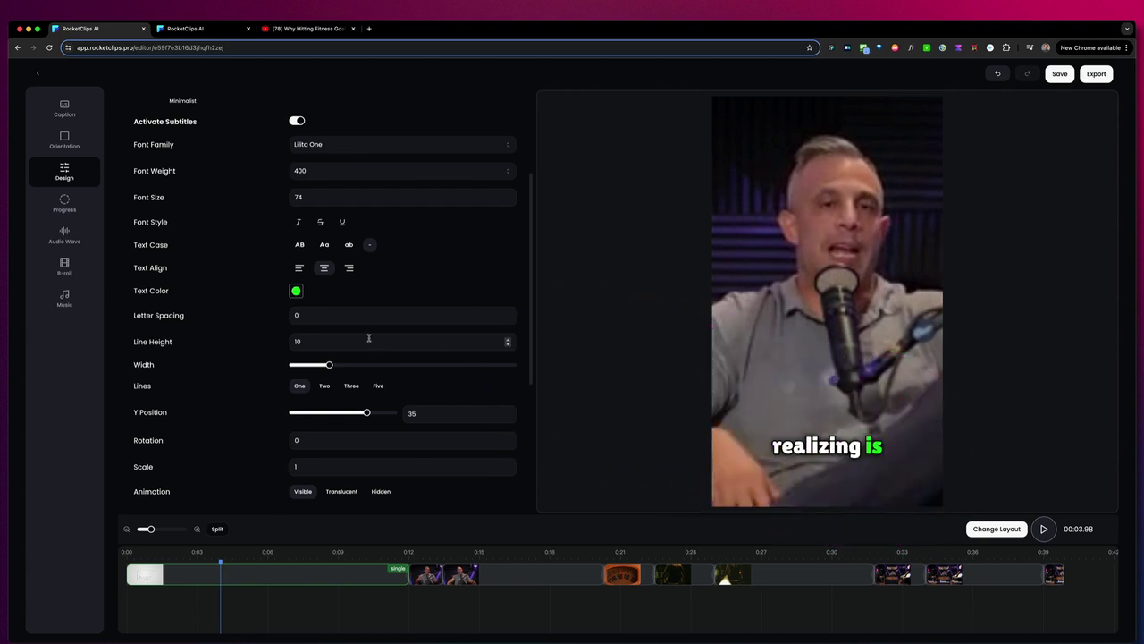
# Step: Set the subtitles' rotation to -10 and their Y position to 32
pyautogui.scroll(-3, 284, 317)
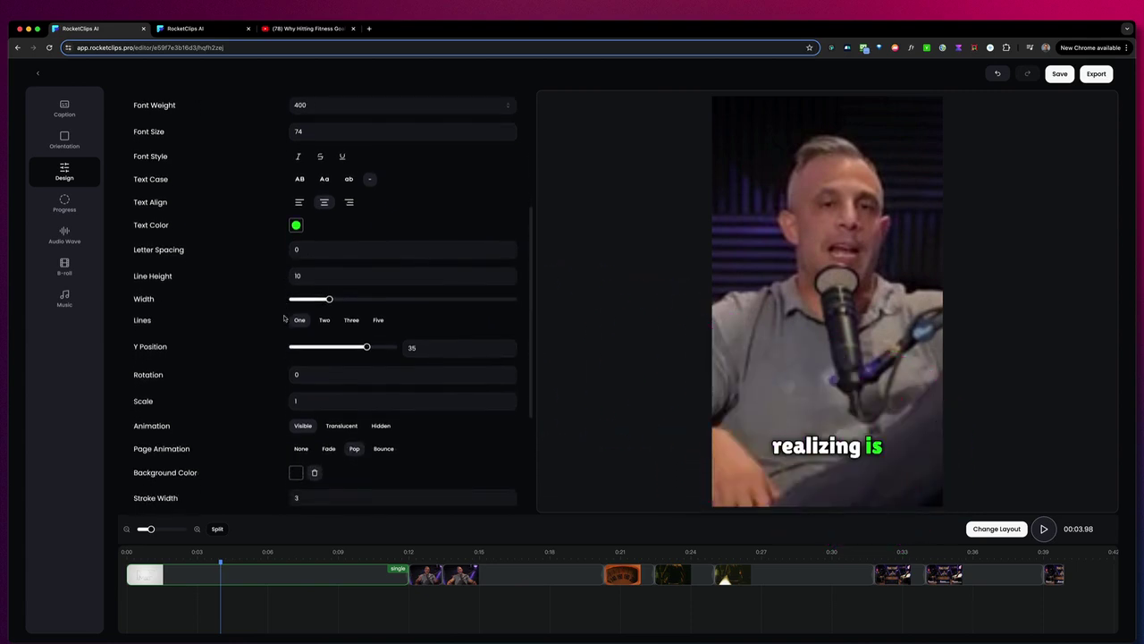
pyautogui.scroll(-2, 322, 272)
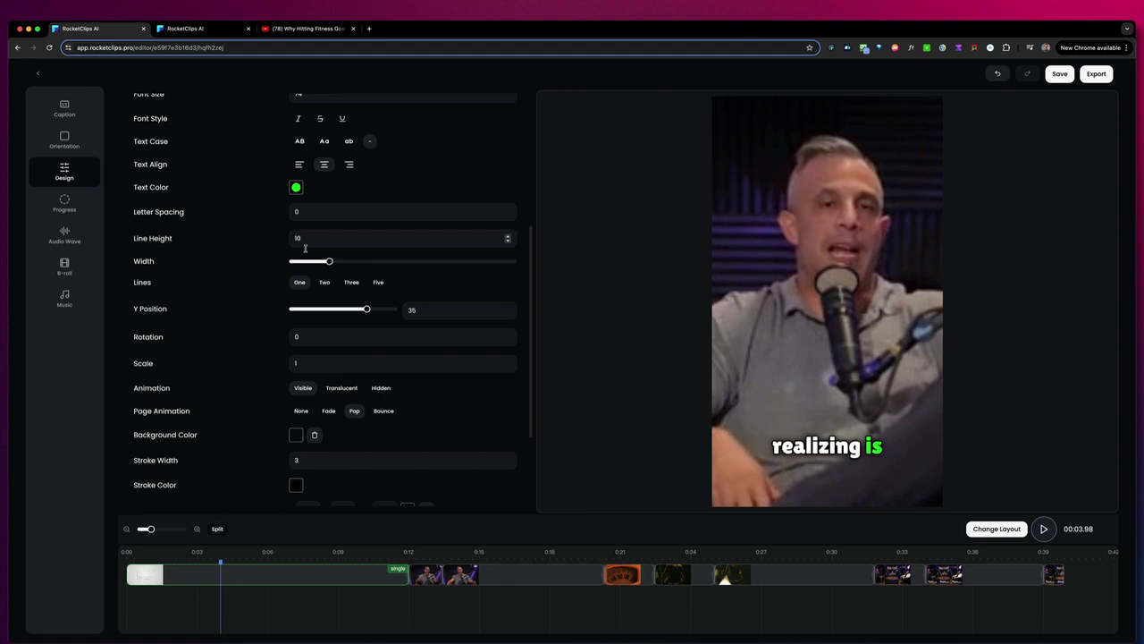
pyautogui.scroll(-2, 307, 280)
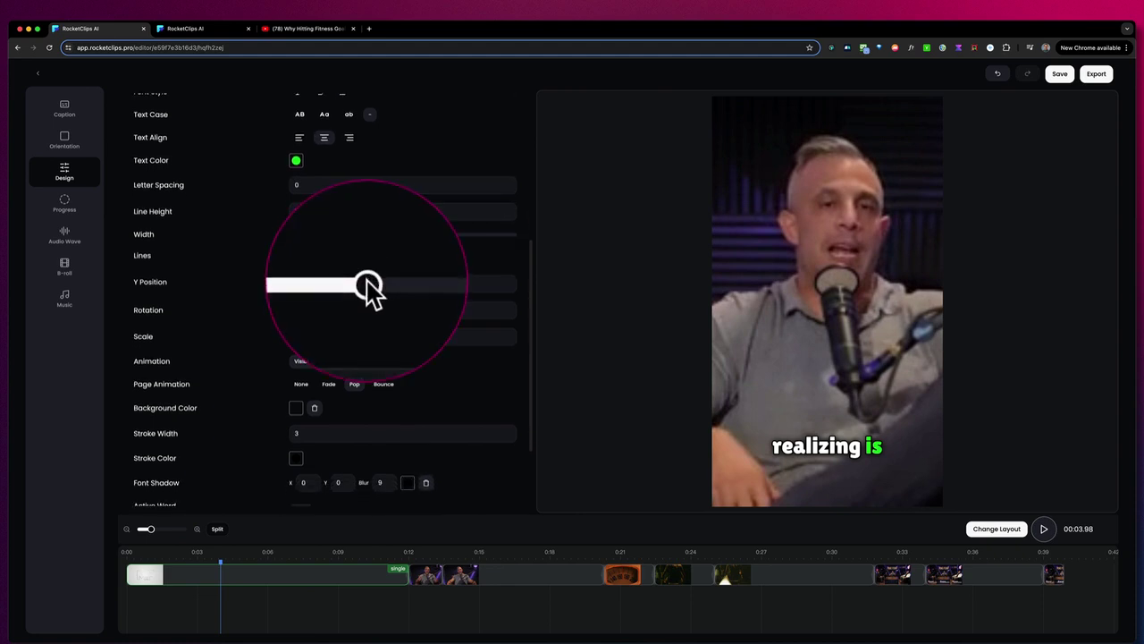
pyautogui.moveTo(359, 284)
pyautogui.mouseDown()
pyautogui.moveTo(313, 283)
pyautogui.moveTo(373, 280)
pyautogui.mouseUp()
pyautogui.click(507, 302)
pyautogui.click(507, 301)
pyautogui.click(507, 302)
pyautogui.click(507, 301)
pyautogui.click(510, 319)
pyautogui.click(511, 319)
pyautogui.click(511, 319)
pyautogui.click(510, 319)
pyautogui.click(507, 304)
pyautogui.click(507, 304)
pyautogui.click(507, 304)
pyautogui.moveTo(374, 288); pyautogui.dragTo(364, 283)
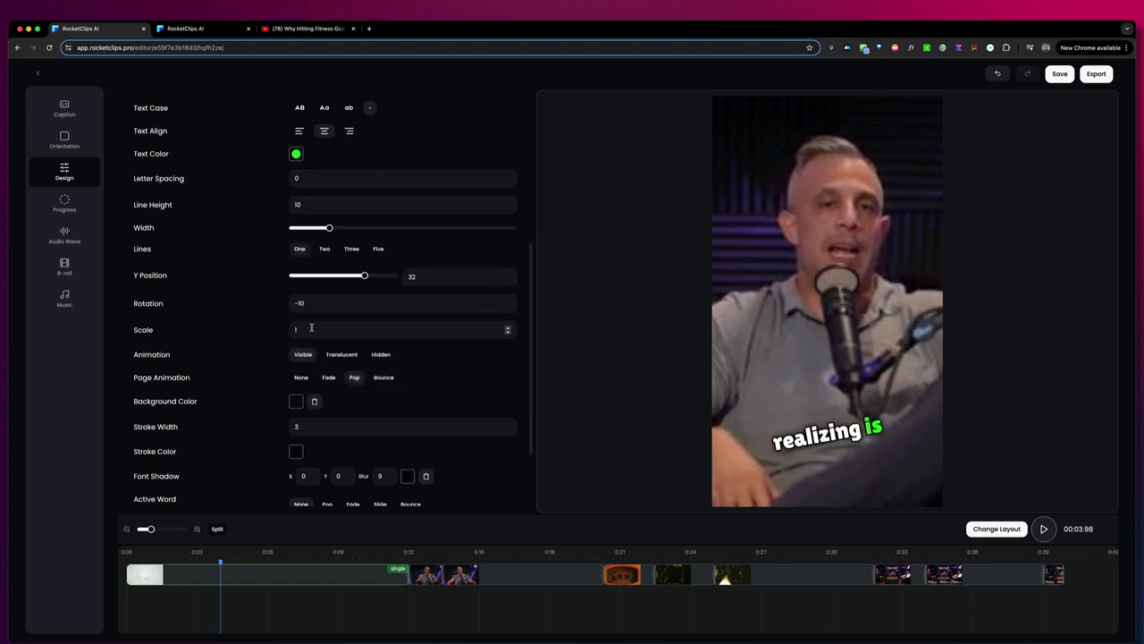
# Step: Try a scale of 0 on the subtitles and set it back to 1
pyautogui.scroll(-2, 311, 328)
pyautogui.click(508, 289)
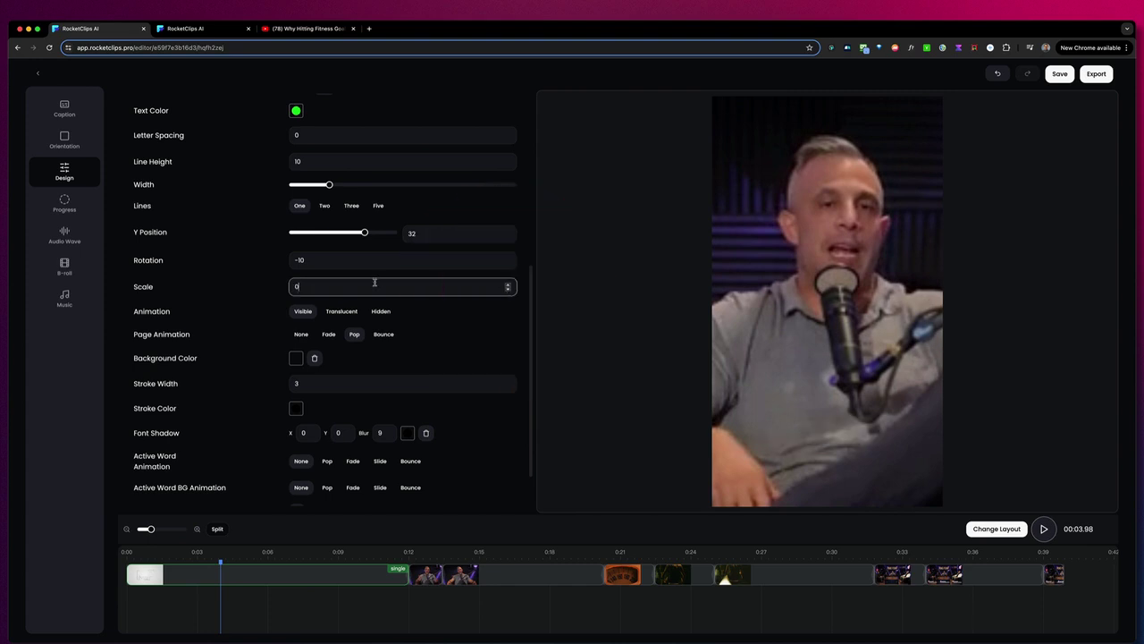
pyautogui.write('1')
# Step: Try the Translucent subtitle animation, set it to Hidden, and preview the clip up to about 6 seconds
pyautogui.scroll(-1, 307, 290)
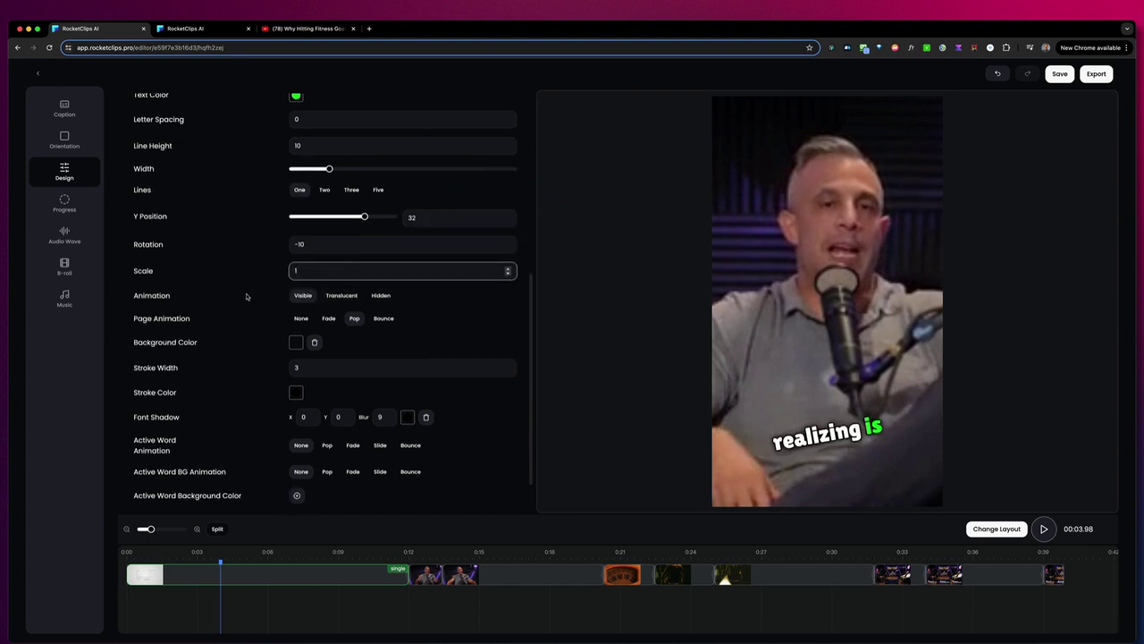
pyautogui.click(341, 295)
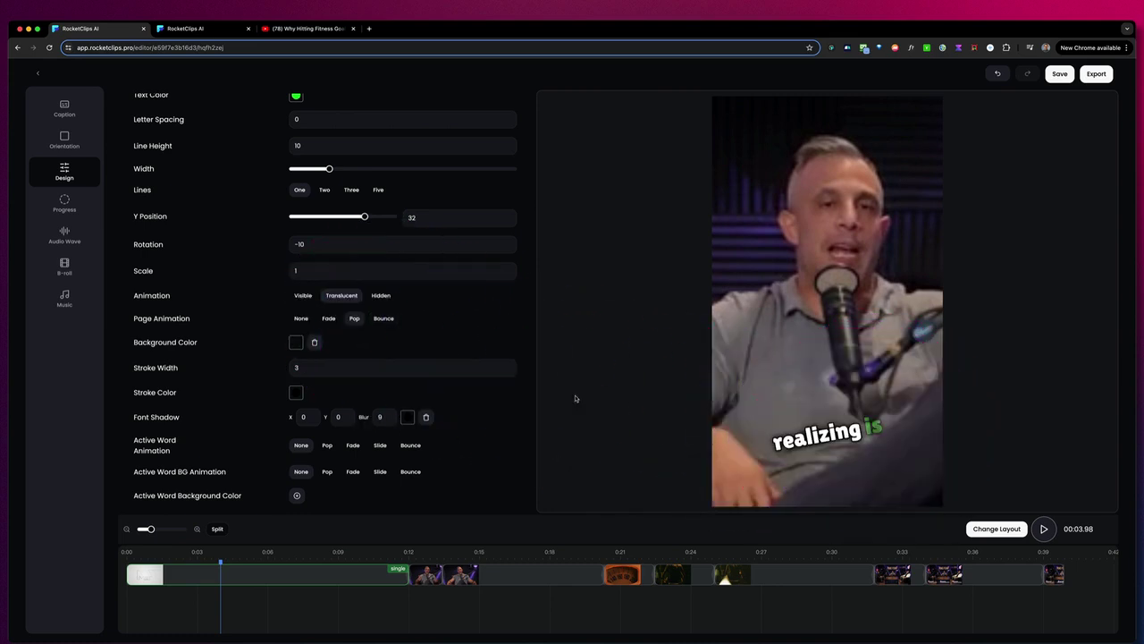
pyautogui.click(382, 298)
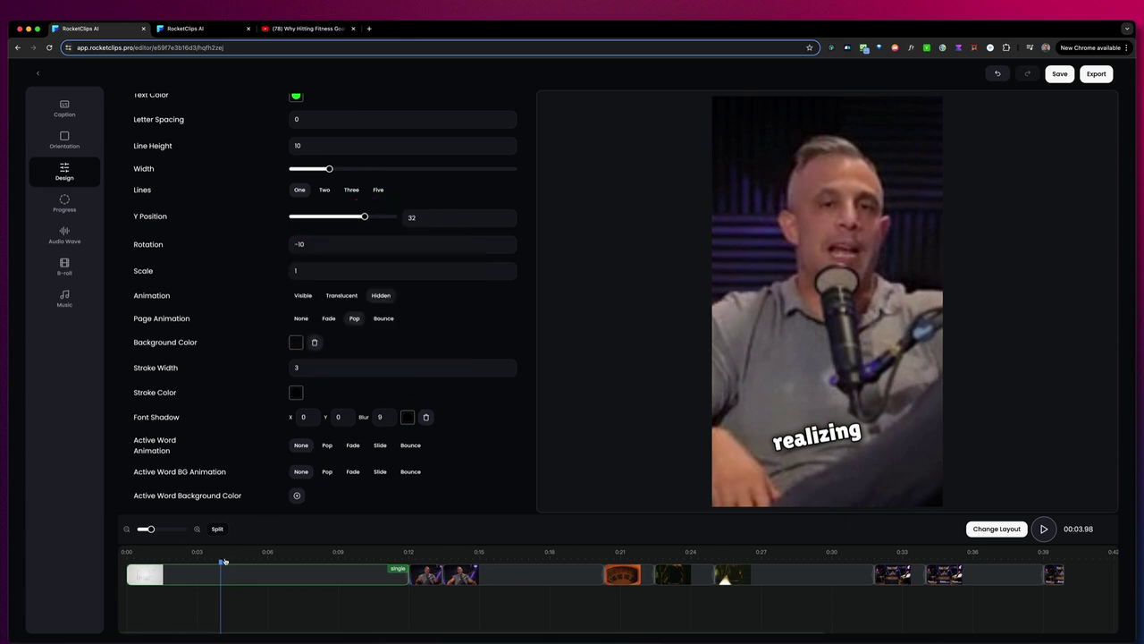
pyautogui.press('space')
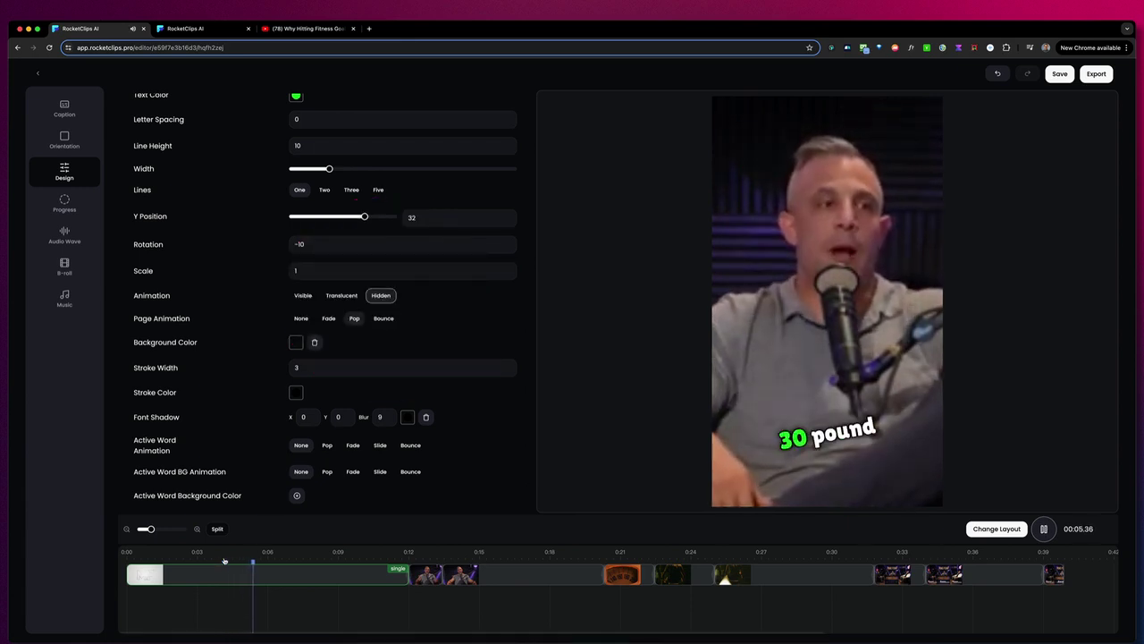
pyautogui.press('space')
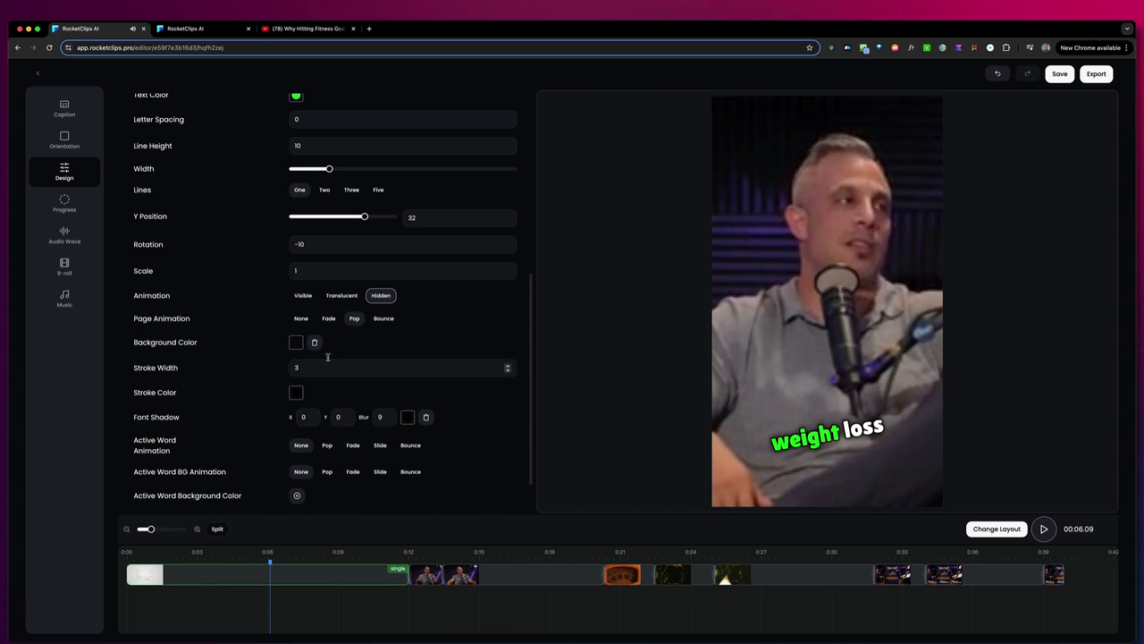
# Step: Set the subtitles' page animation to Bounce and their background color to red, rgba(233, 23, 23, 0.89)
pyautogui.click(327, 319)
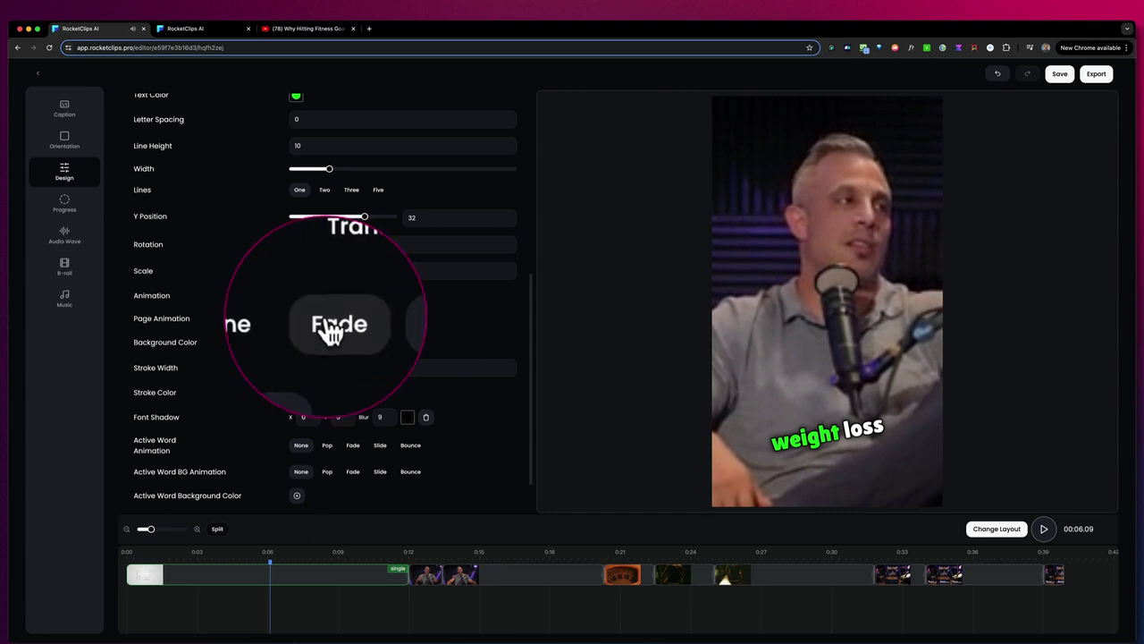
pyautogui.click(383, 319)
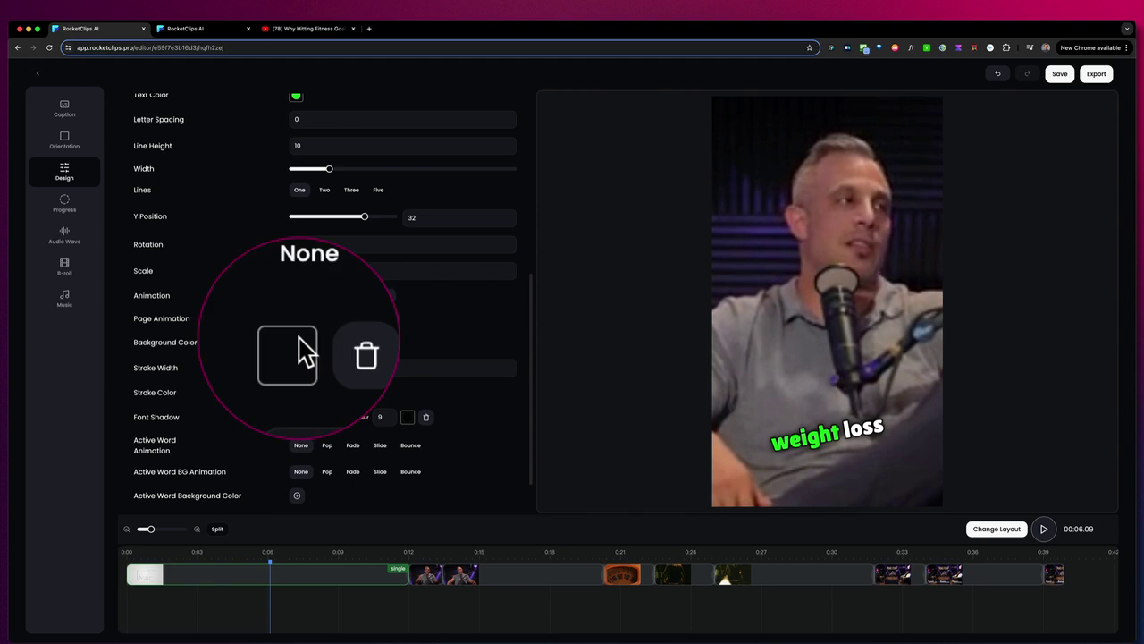
pyautogui.click(296, 341)
pyautogui.click(327, 367)
pyautogui.moveTo(327, 366); pyautogui.dragTo(330, 365)
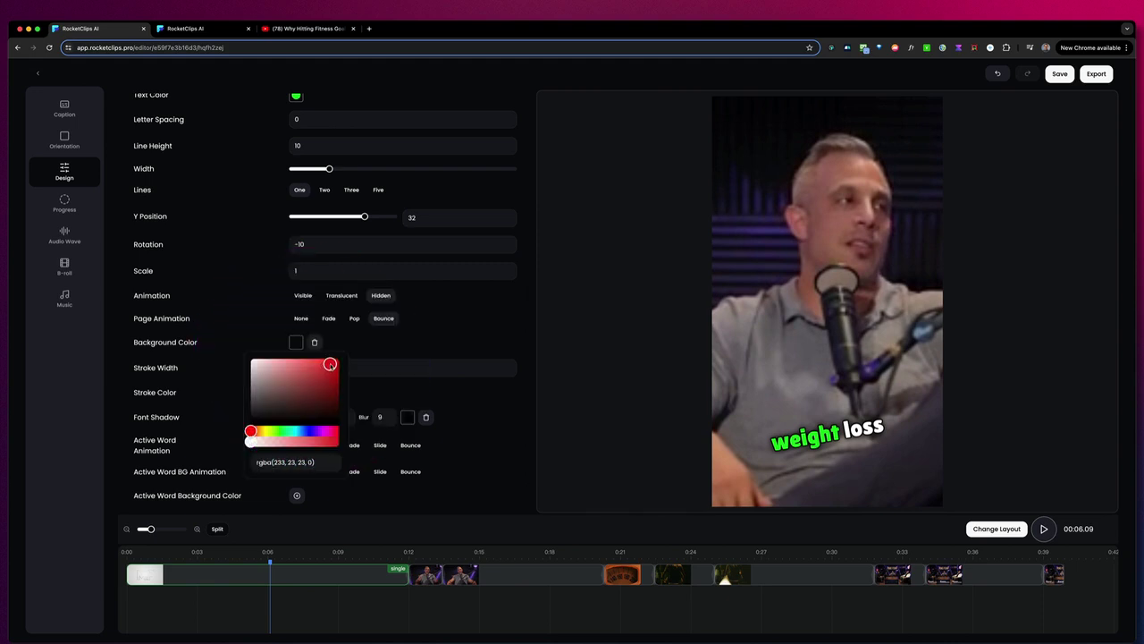
pyautogui.moveTo(288, 443); pyautogui.dragTo(313, 441)
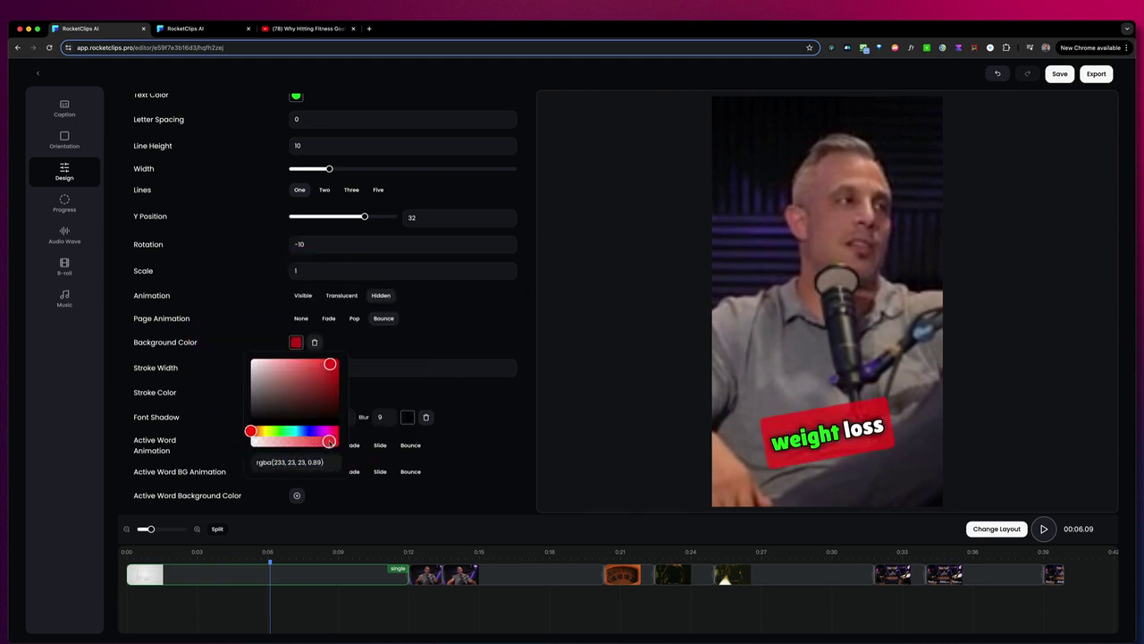
pyautogui.click(439, 339)
# Step: Set the stroke color of the subtitles to blue
pyautogui.scroll(-2, 436, 338)
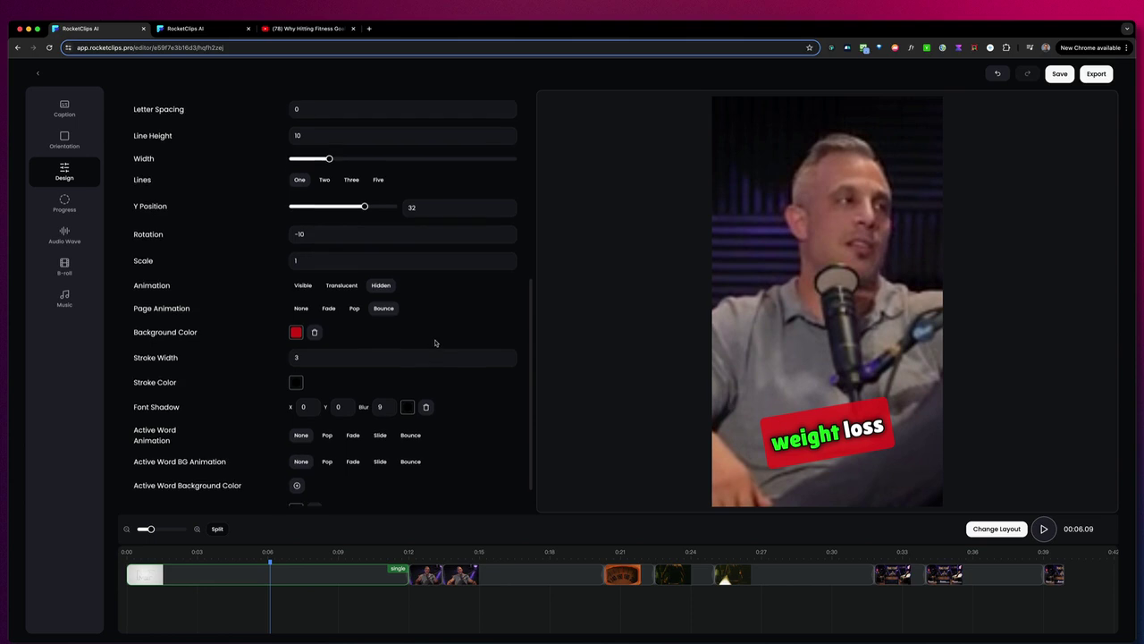
pyautogui.click(296, 342)
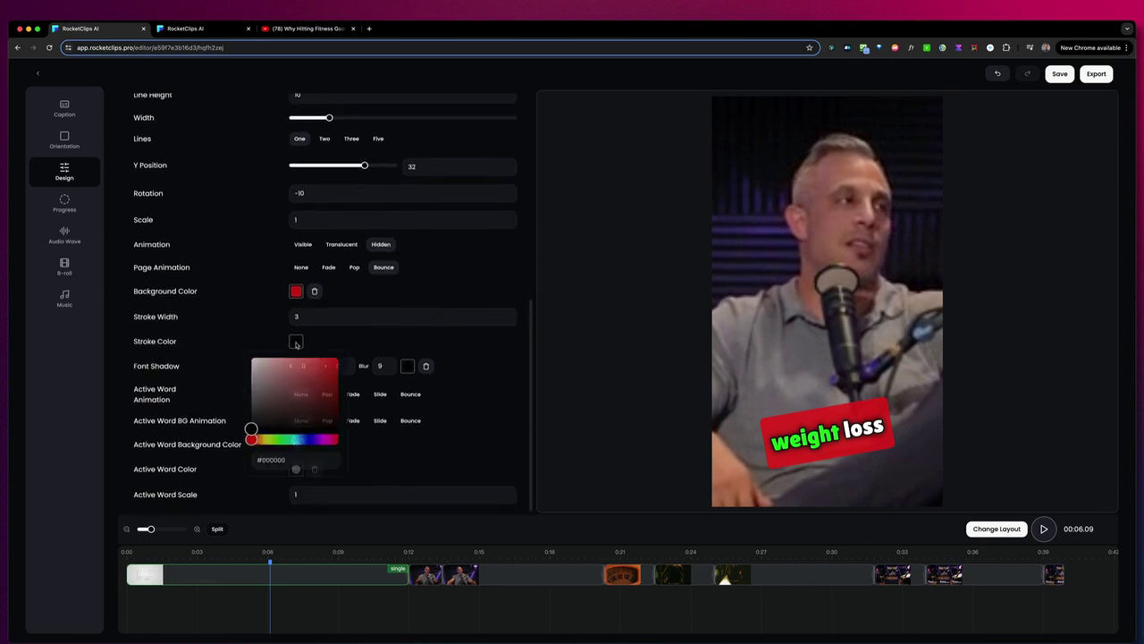
pyautogui.click(307, 440)
pyautogui.click(330, 370)
pyautogui.click(416, 334)
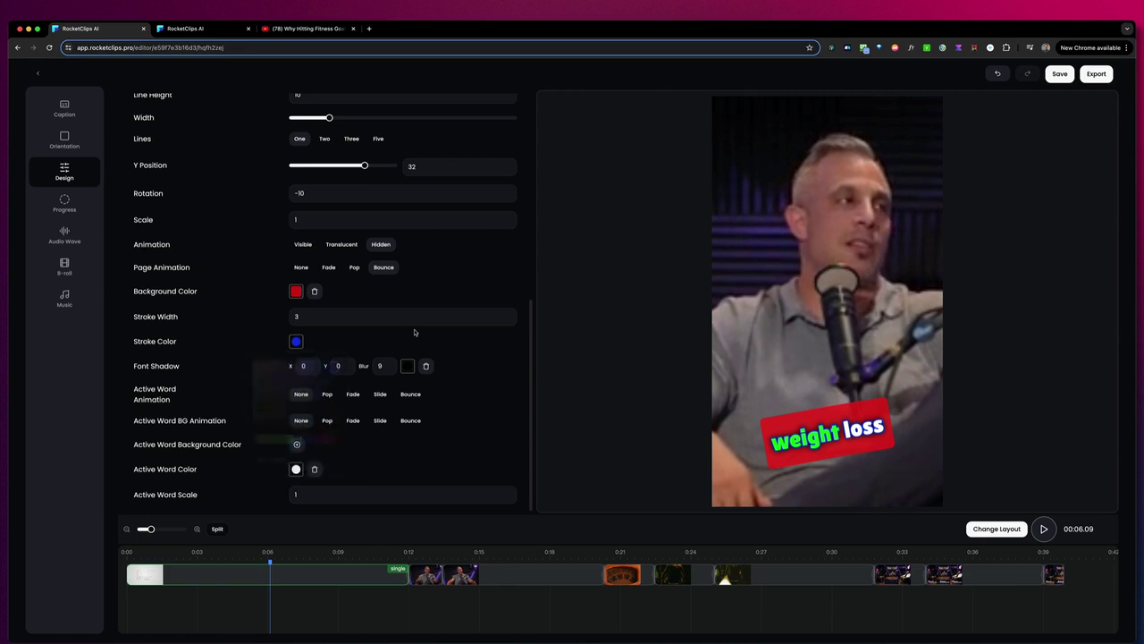
# Step: Set the active word background color of the subtitles to yellow, #face12
pyautogui.scroll(-1, 477, 378)
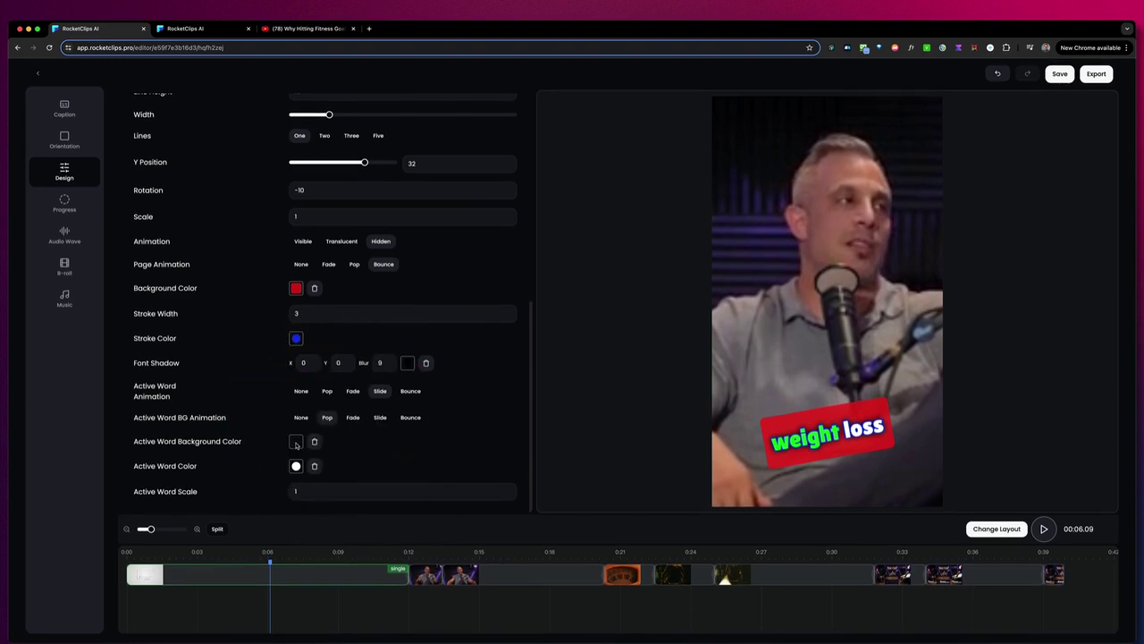
pyautogui.click(296, 442)
pyautogui.click(262, 541)
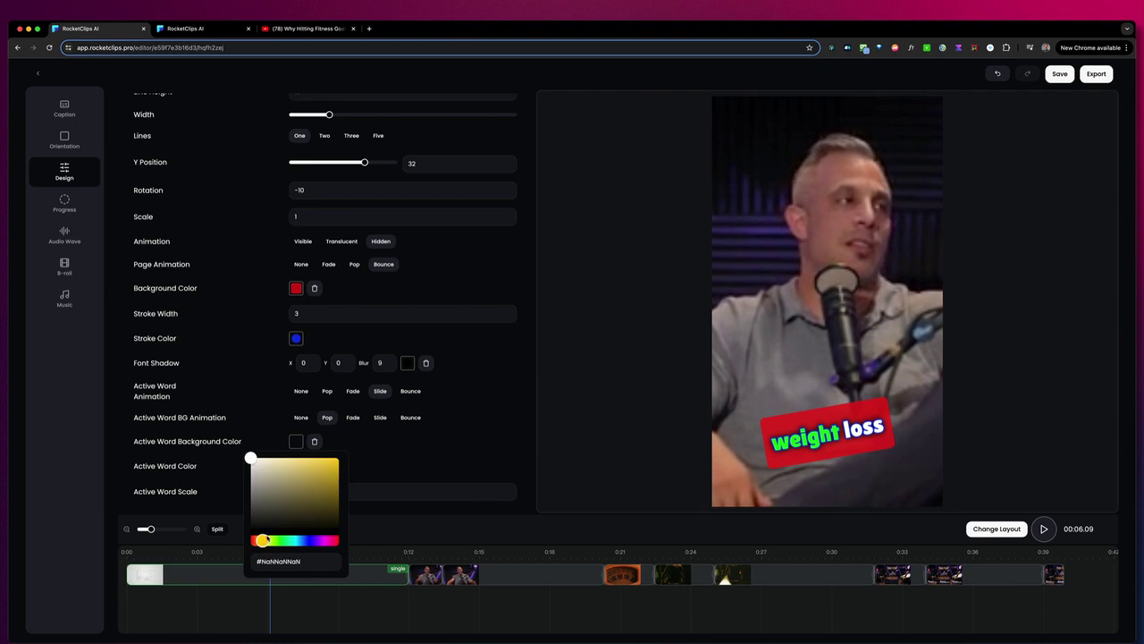
pyautogui.click(328, 463)
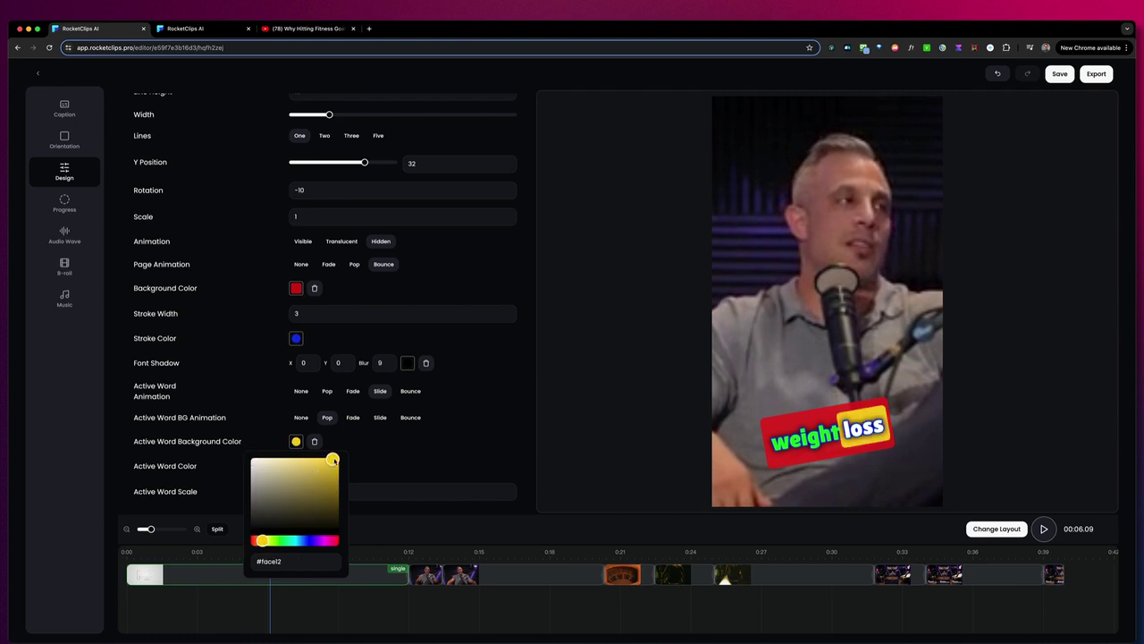
pyautogui.click(542, 426)
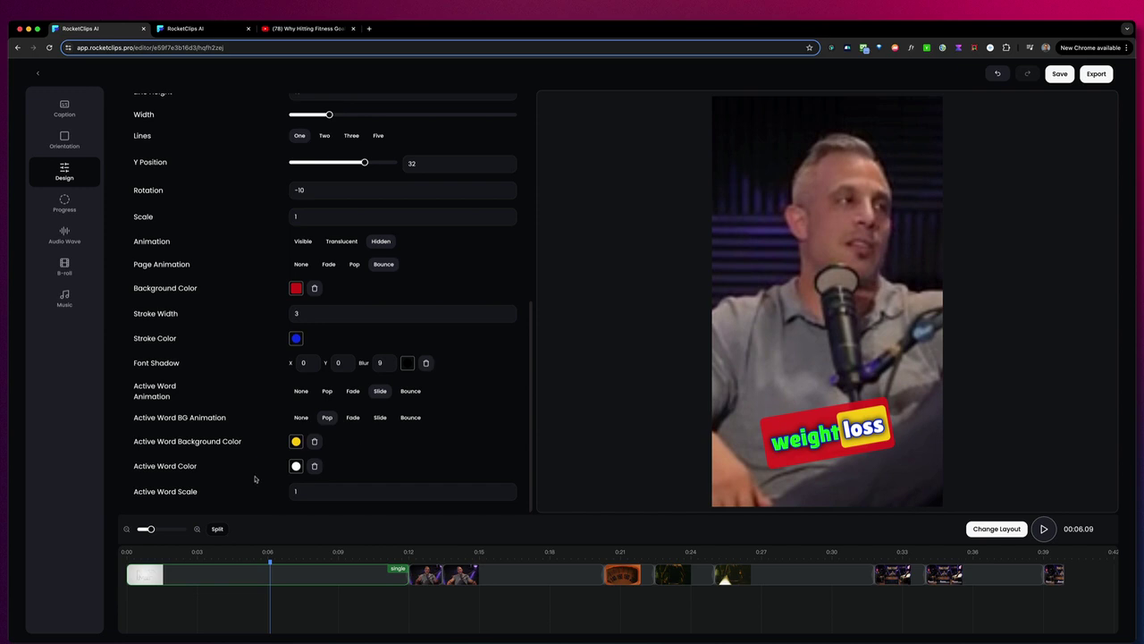
# Step: Check the active word color choices and set the active word scale to 1,3
pyautogui.click(295, 468)
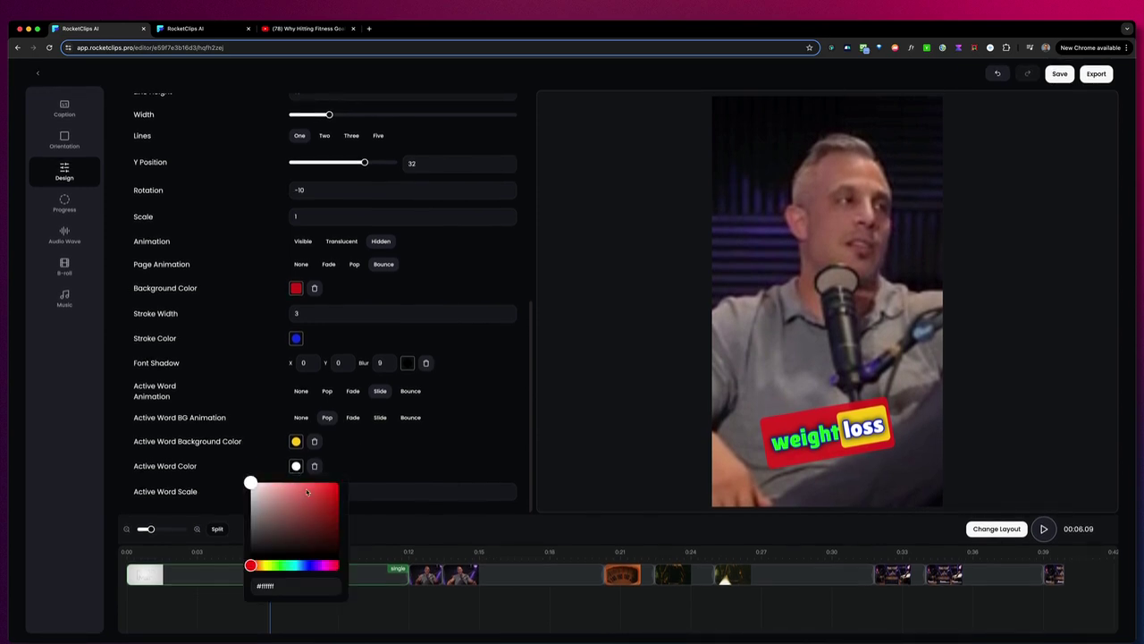
pyautogui.click(478, 432)
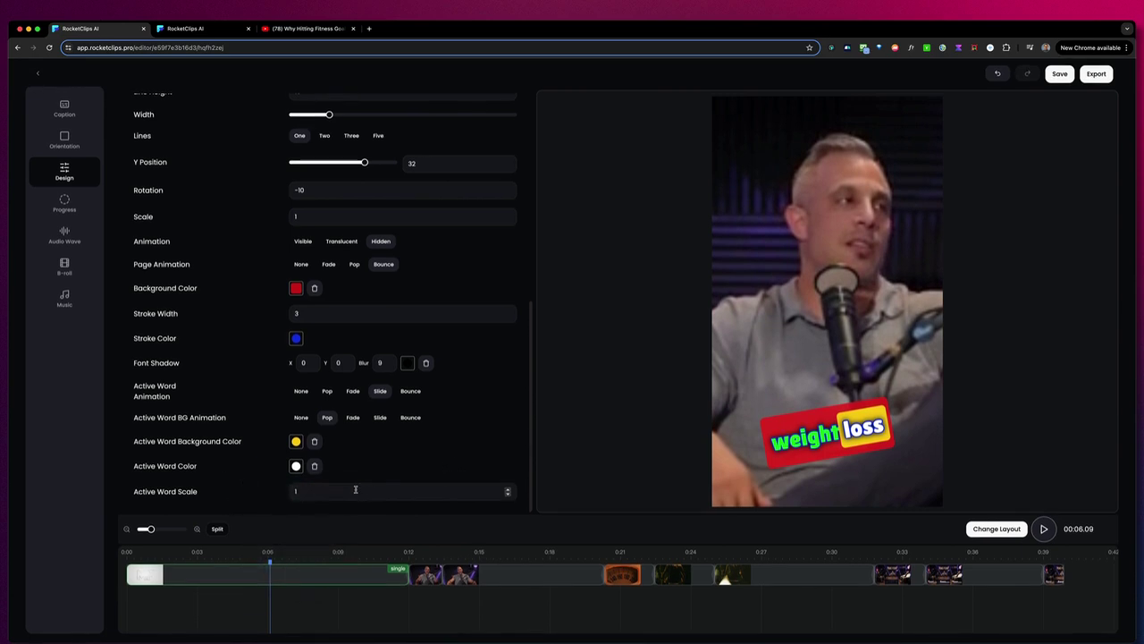
pyautogui.click(507, 490)
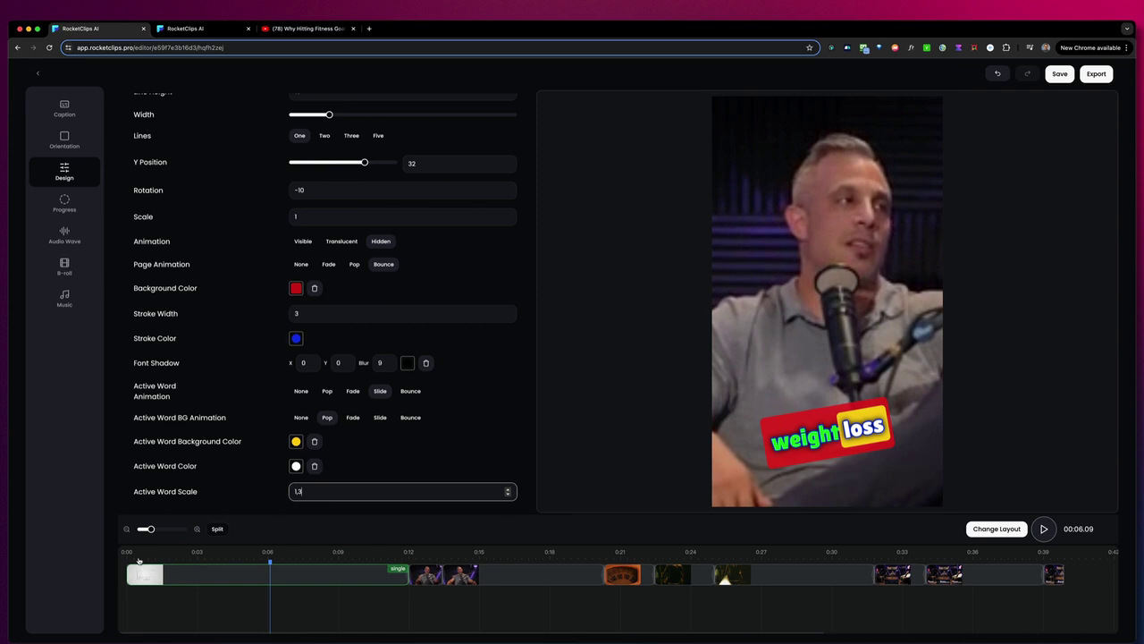
# Step: Preview the restyled subtitles from the start of the clip to about 4 seconds
pyautogui.click(131, 560)
pyautogui.press('space')
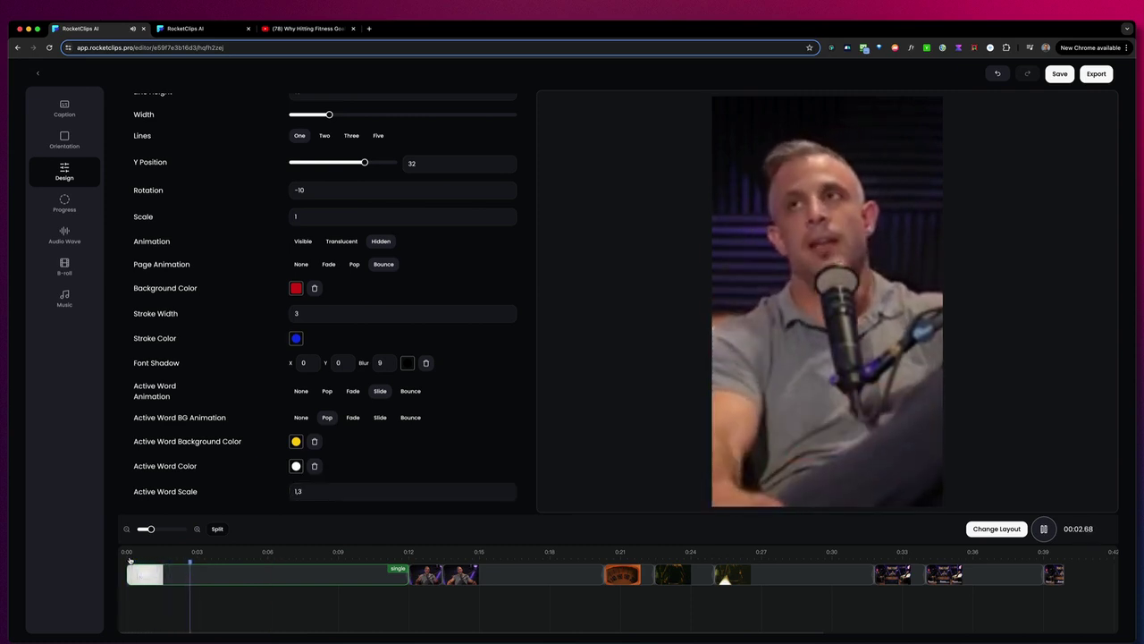
pyautogui.press('space')
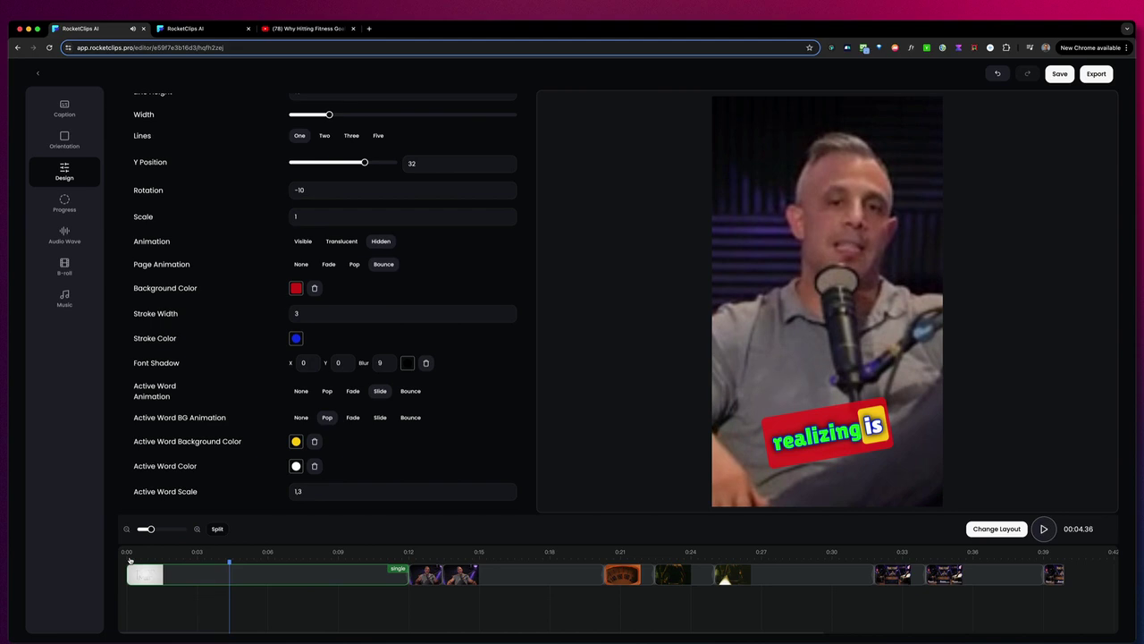
# Step: Set the number of subtitle lines to Two
pyautogui.scroll(5, 442, 377)
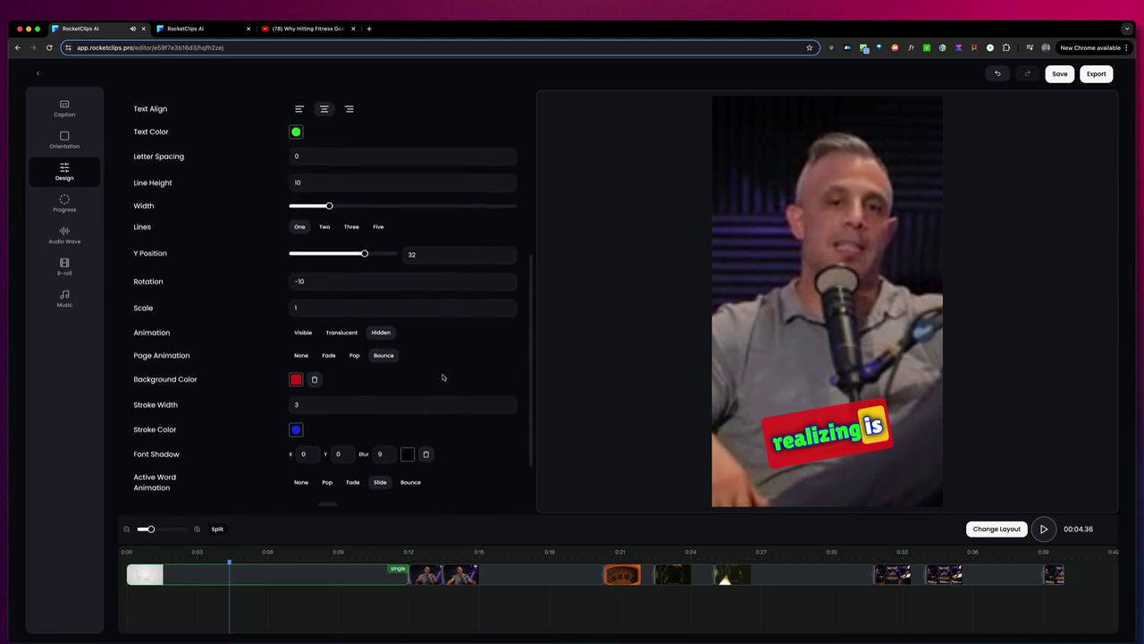
pyautogui.scroll(7, 442, 378)
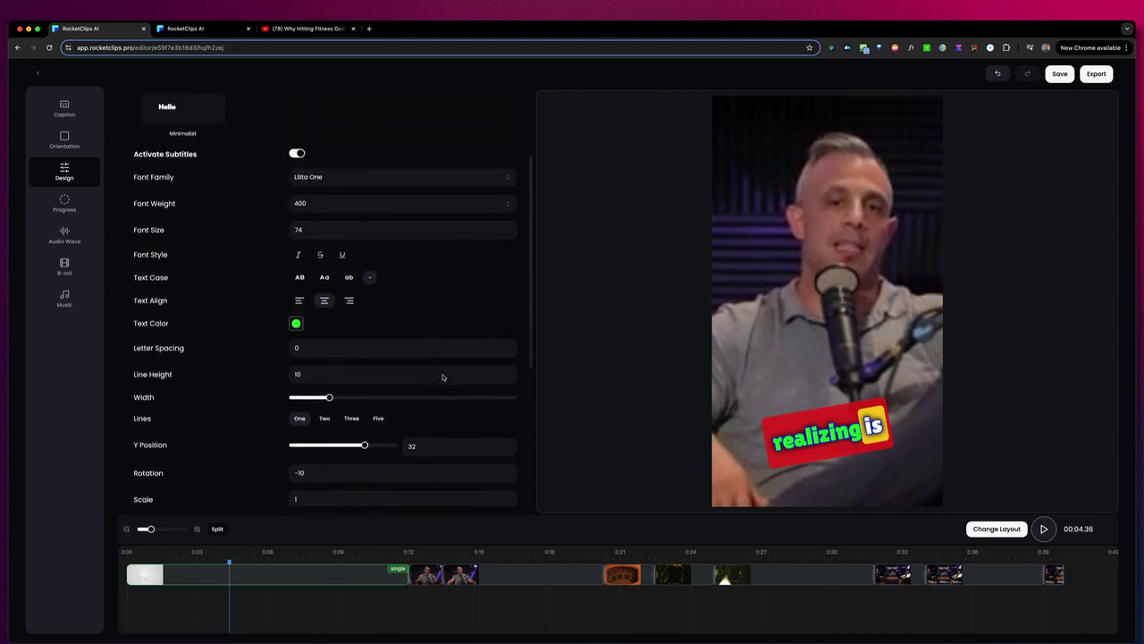
pyautogui.click(324, 421)
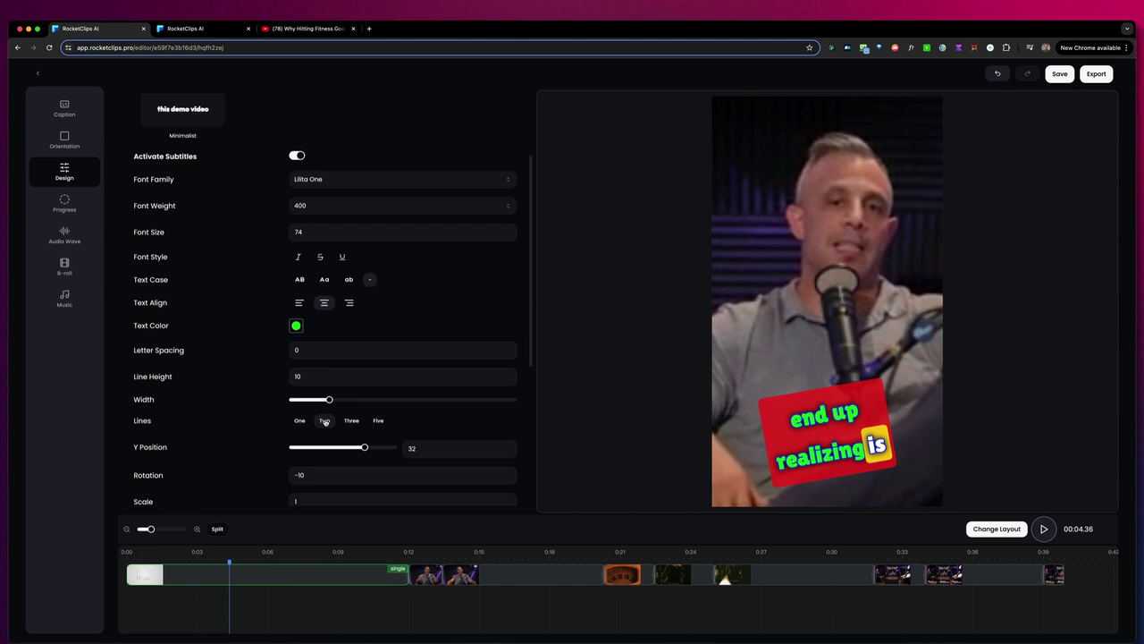
# Step: Try Three subtitle lines and set the number of lines to One
pyautogui.click(358, 421)
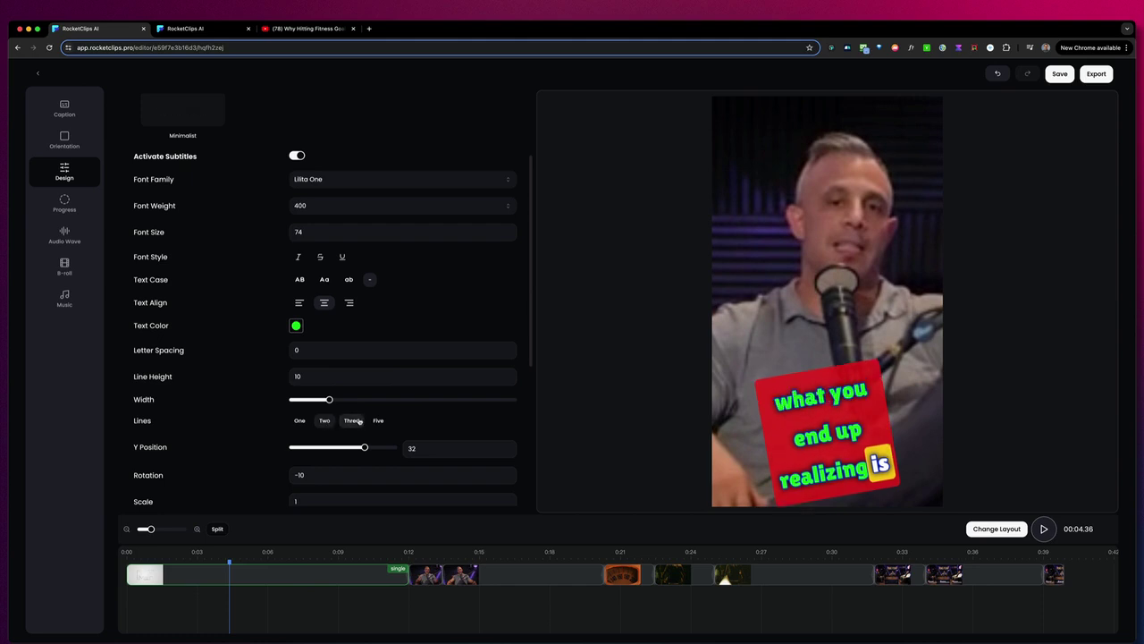
pyautogui.click(300, 421)
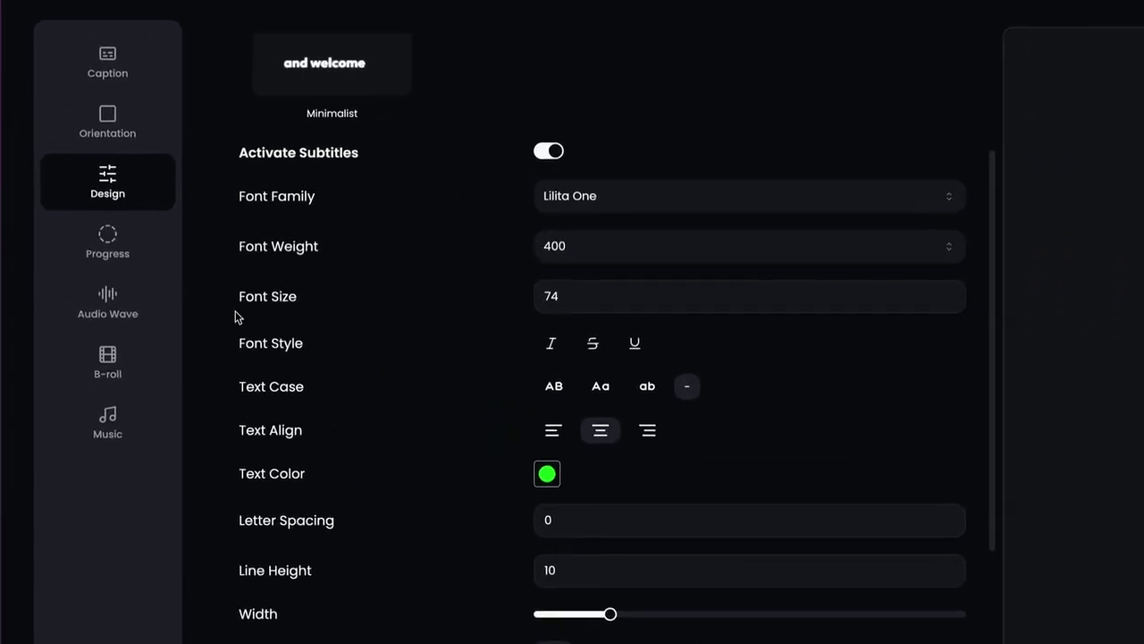
# Step: Enable the progress bar, set its width to the maximum and its position to Around
pyautogui.click(108, 237)
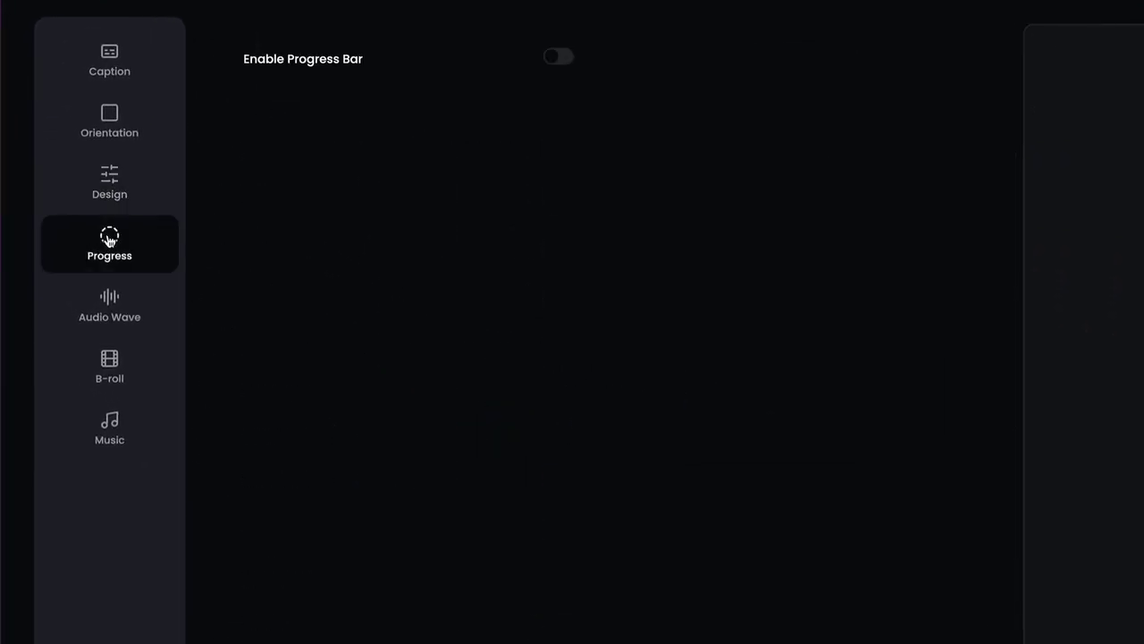
pyautogui.click(548, 59)
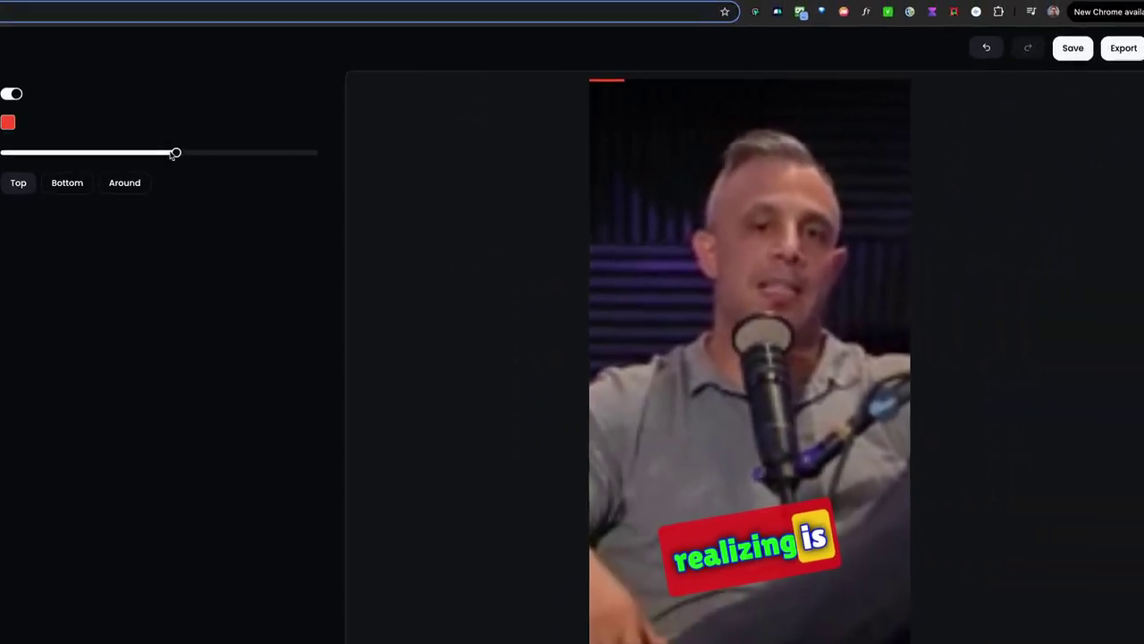
pyautogui.moveTo(176, 153); pyautogui.dragTo(317, 153)
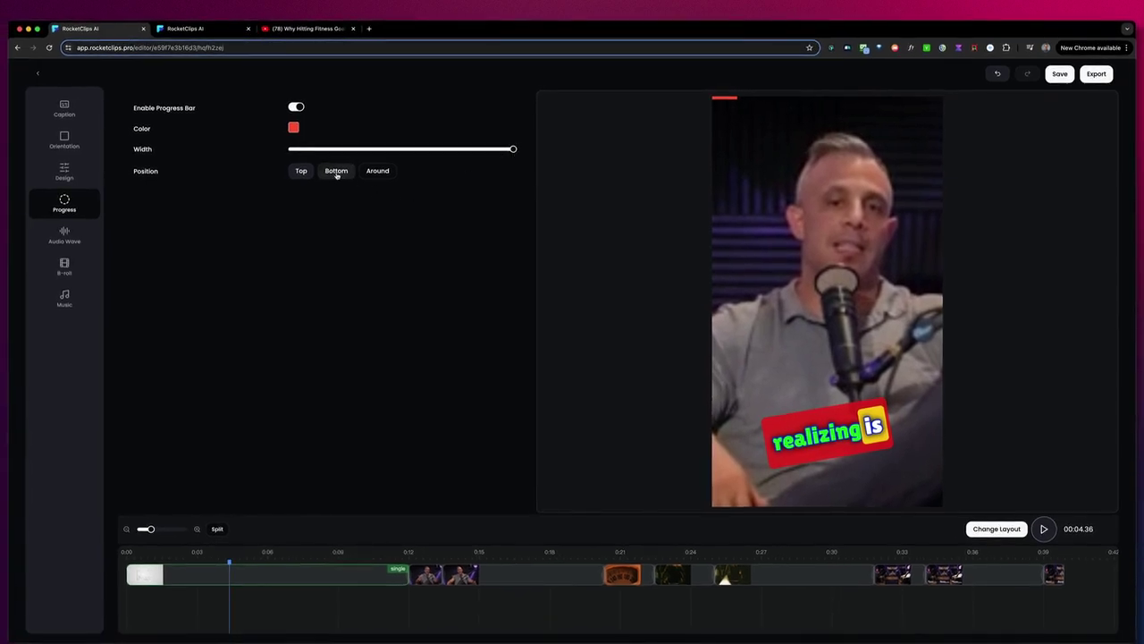
pyautogui.click(337, 172)
pyautogui.click(383, 175)
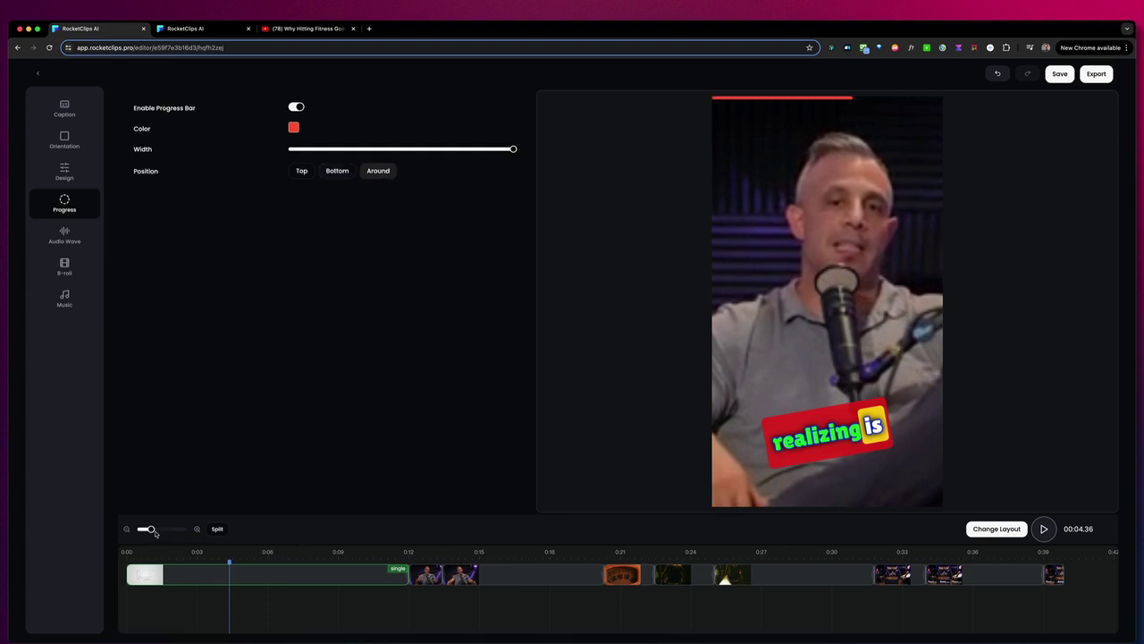
# Step: Check the progress bar around the frame at about 28, 36 and 7.5 seconds of the clip
pyautogui.moveTo(150, 530); pyautogui.dragTo(144, 529)
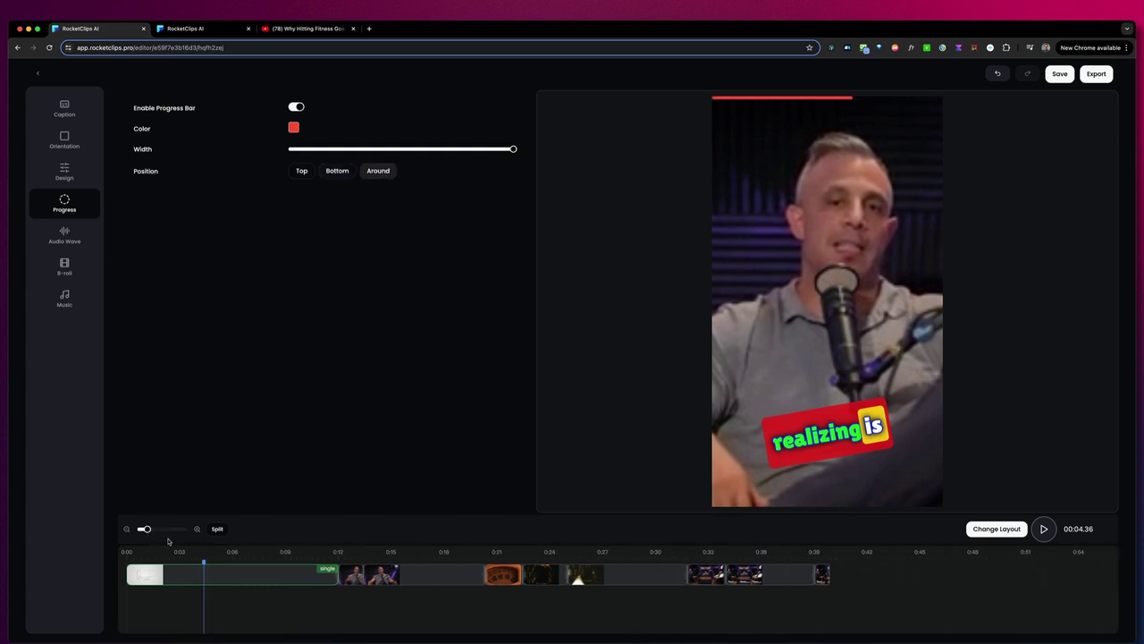
pyautogui.click(621, 558)
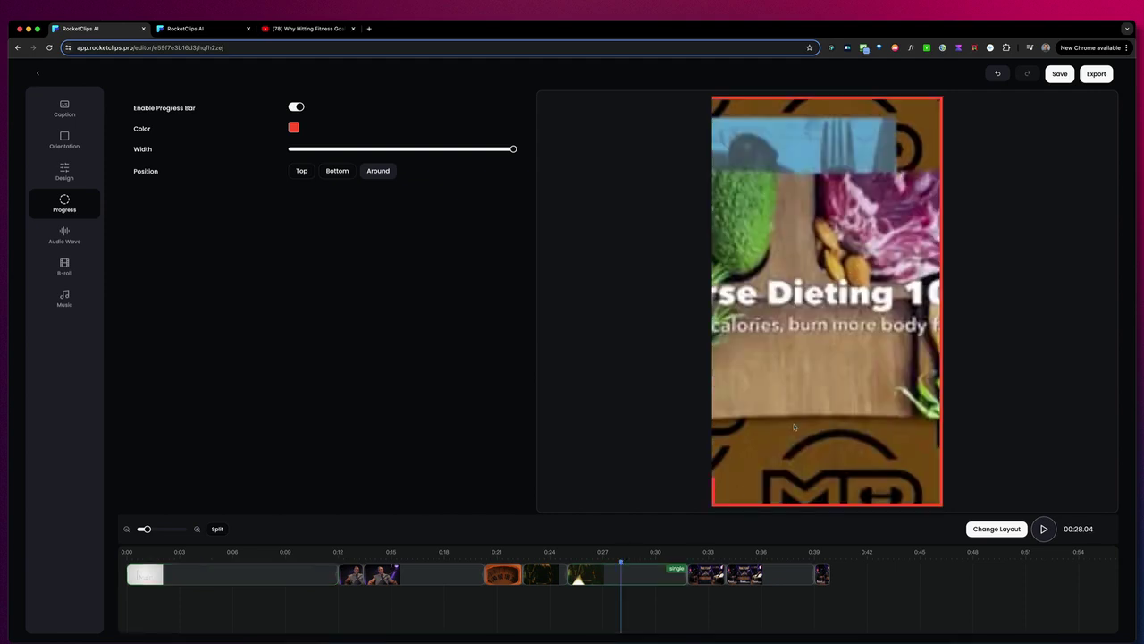
pyautogui.click(760, 555)
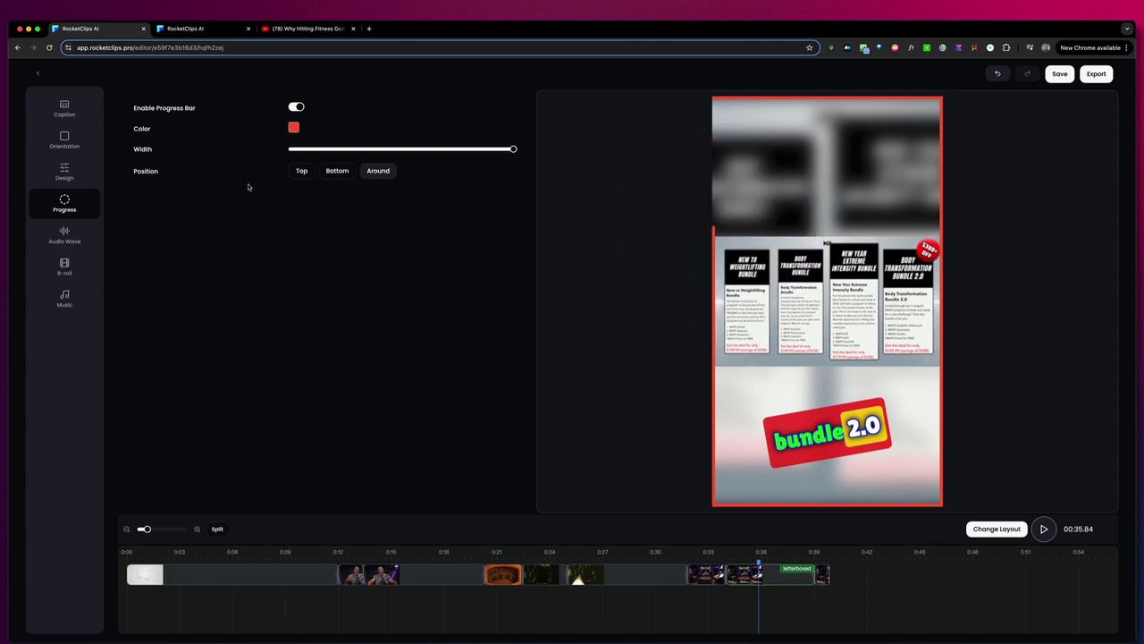
pyautogui.click(259, 553)
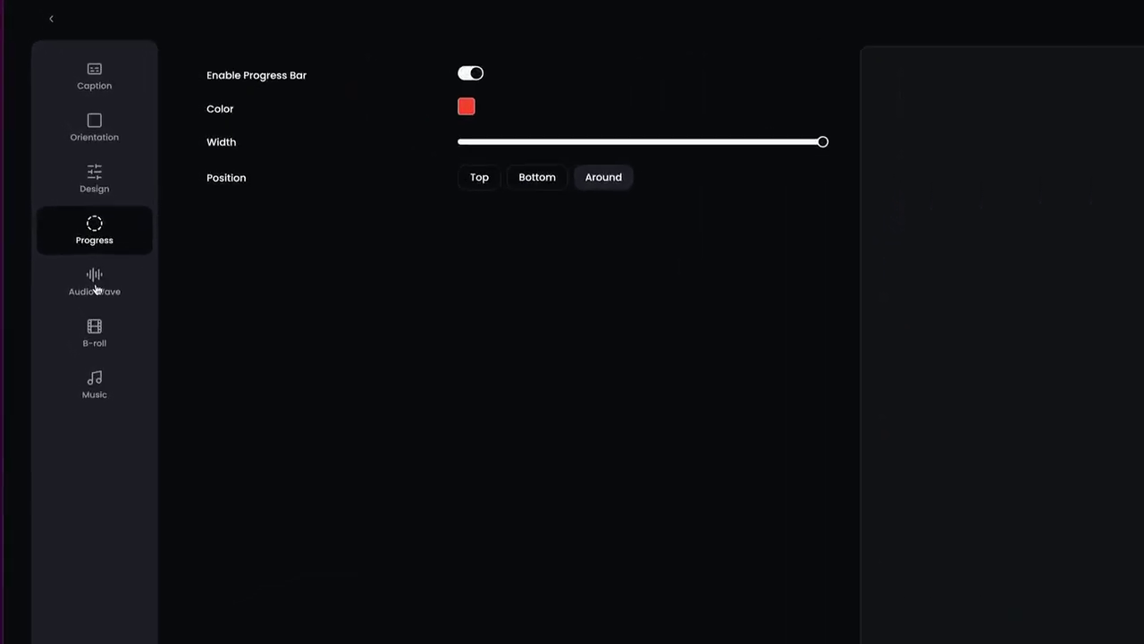
# Step: Enable the audio wave and apply the Bars style
pyautogui.click(64, 237)
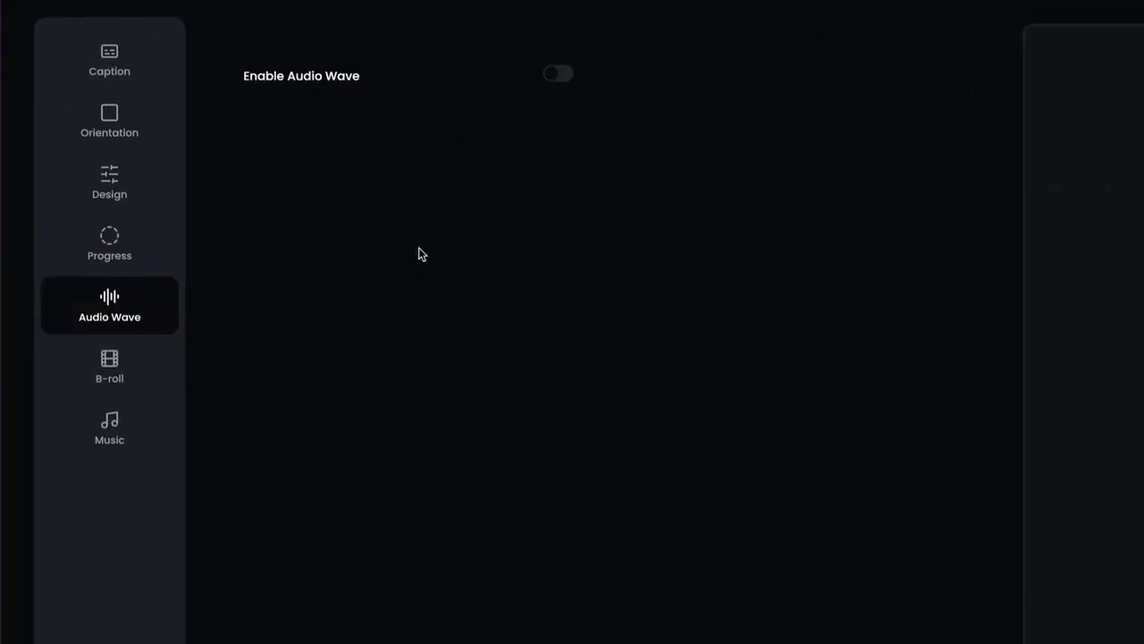
pyautogui.click(559, 76)
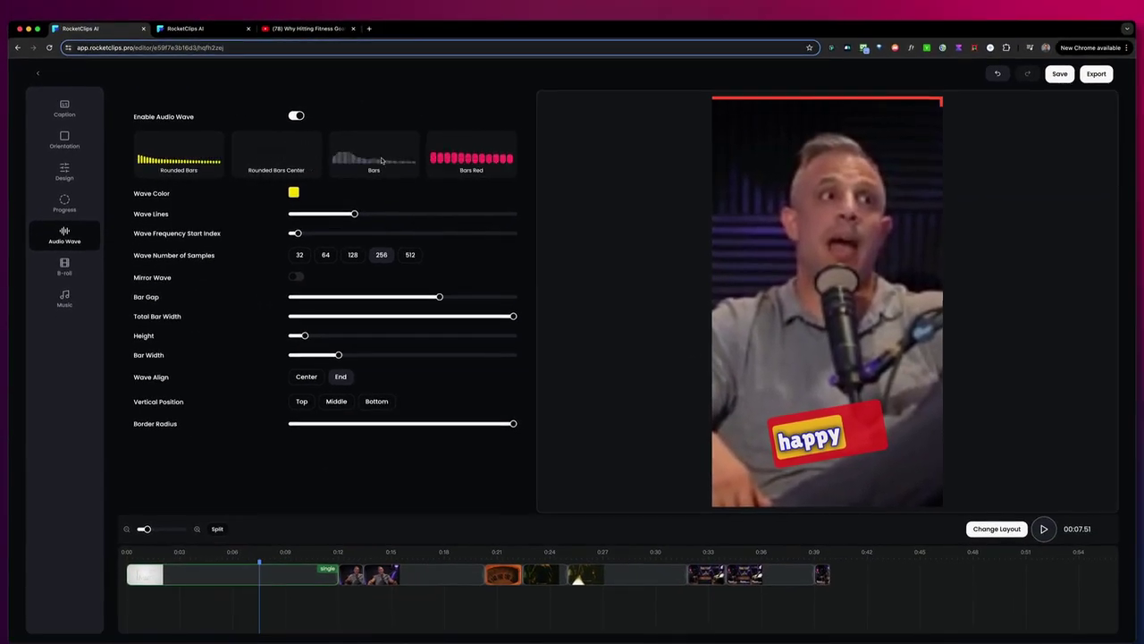
pyautogui.click(382, 161)
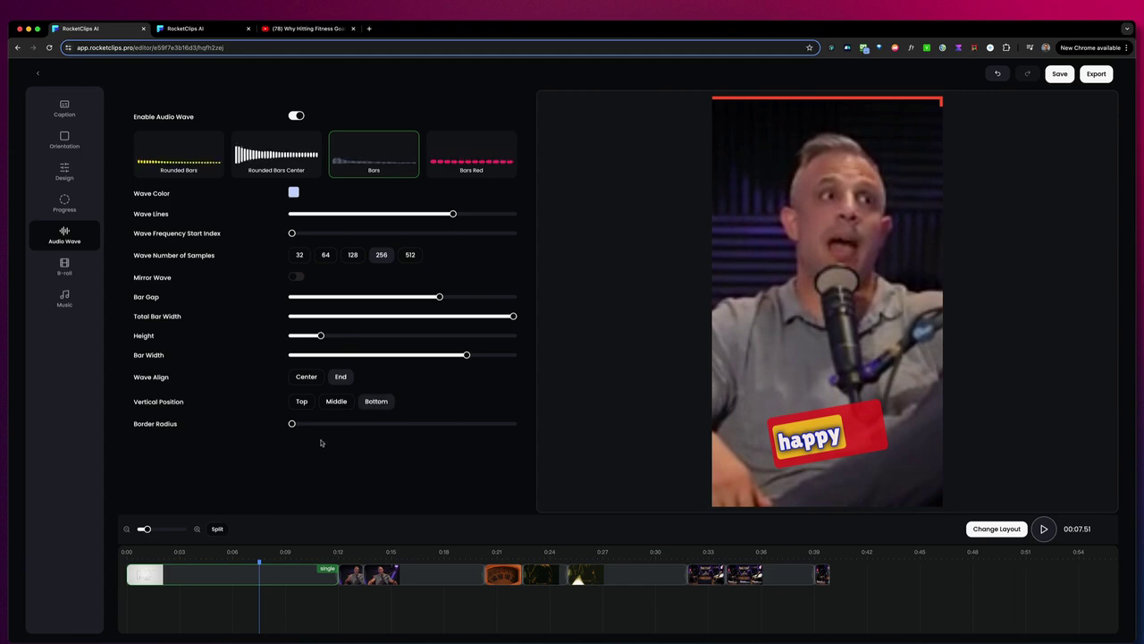
# Step: Preview the Bars audio wave from the start of the clip to about 3 seconds
pyautogui.click(131, 558)
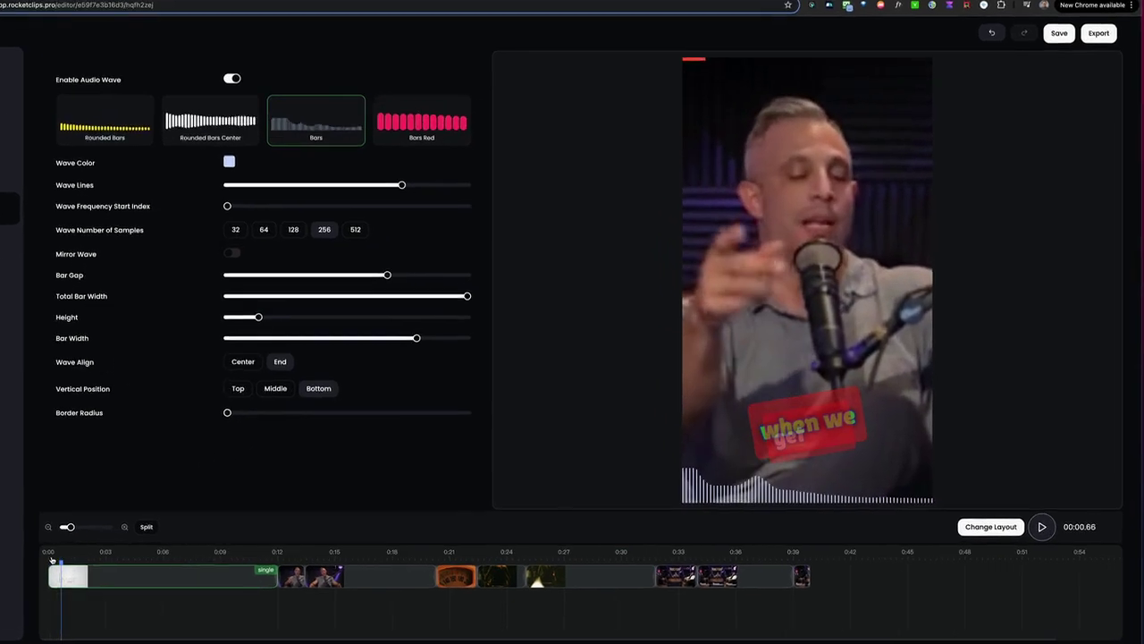
pyautogui.press('space')
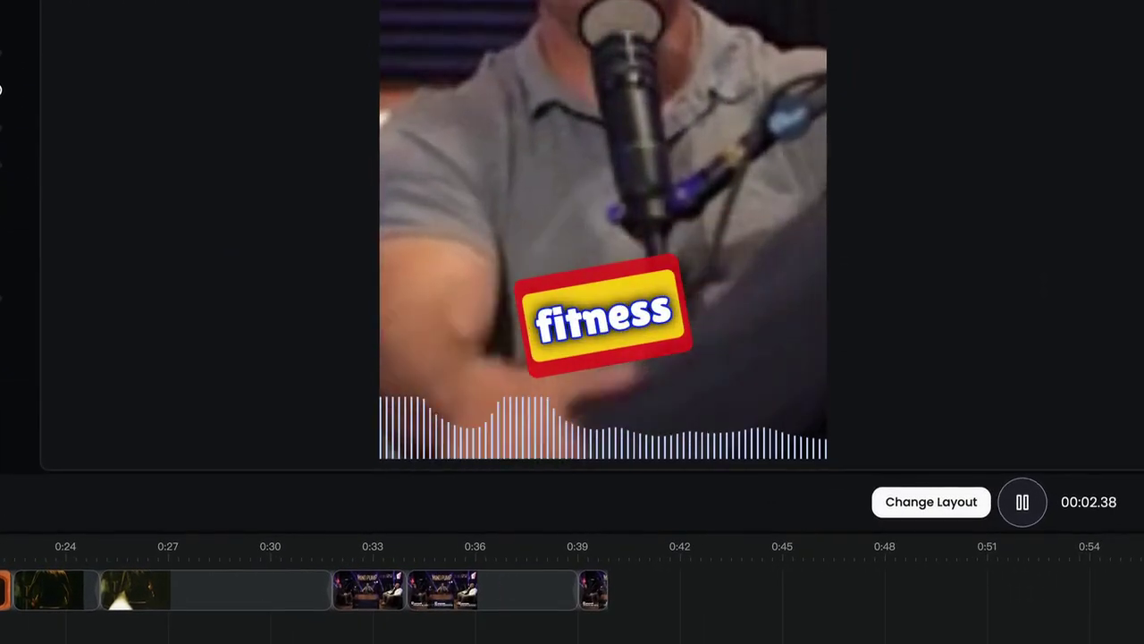
pyautogui.press('space')
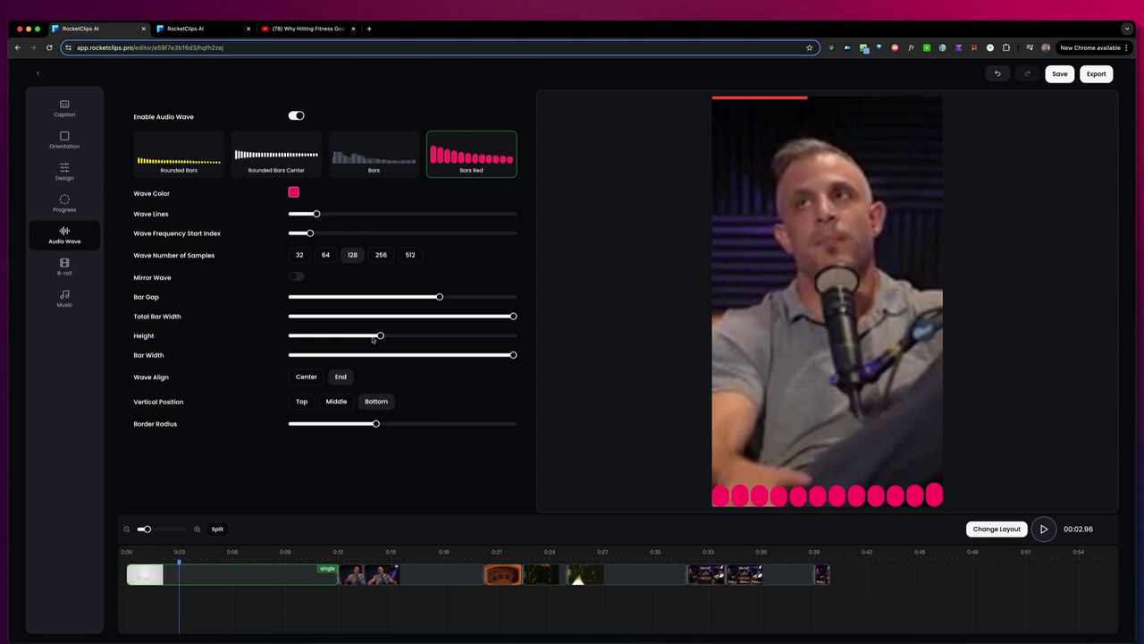
# Step: Switch the wave to Bars Red in violet, raising Wave Lines to just over a third and Wave Frequency Start Index to about a sixth
pyautogui.click(294, 193)
pyautogui.moveTo(330, 279); pyautogui.dragTo(313, 281)
pyautogui.click(358, 186)
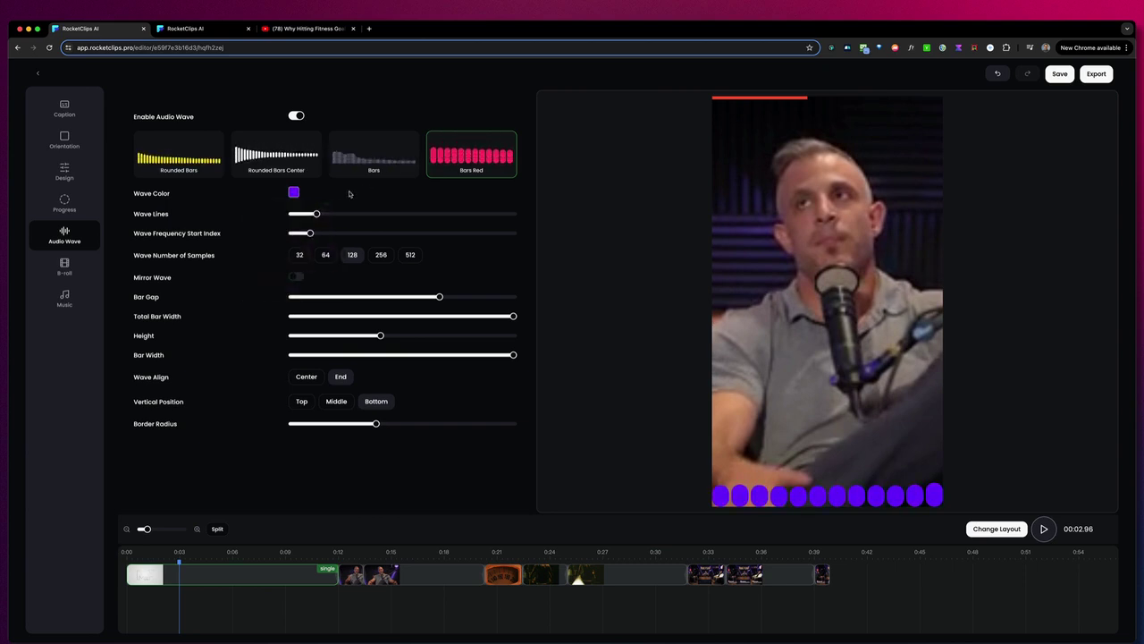
pyautogui.moveTo(308, 213); pyautogui.dragTo(348, 214)
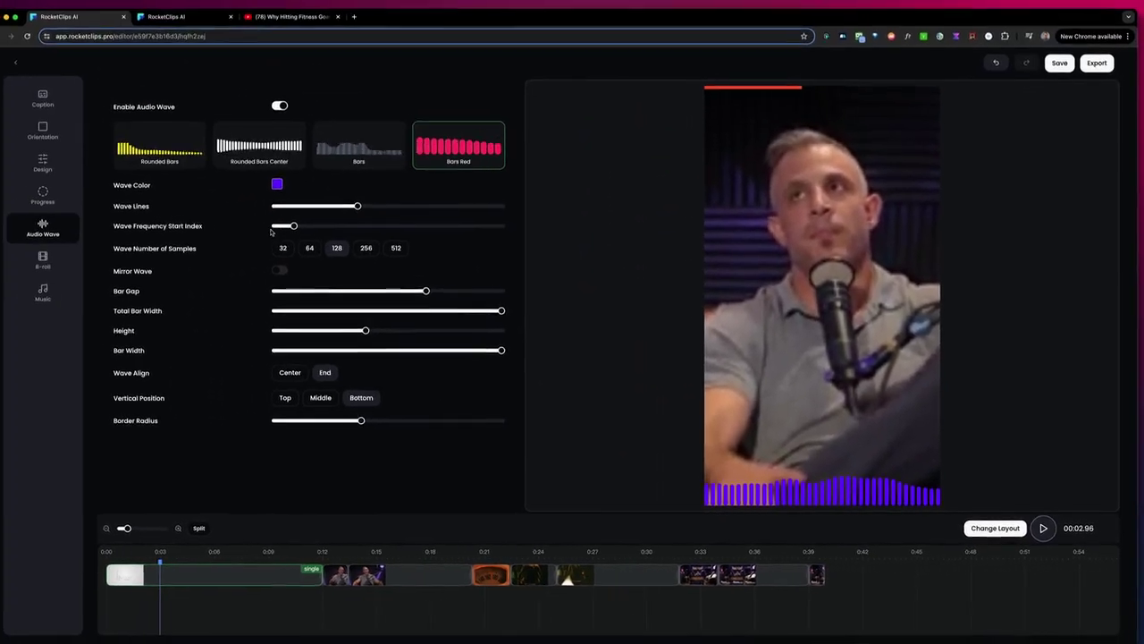
pyautogui.moveTo(294, 226); pyautogui.dragTo(327, 235)
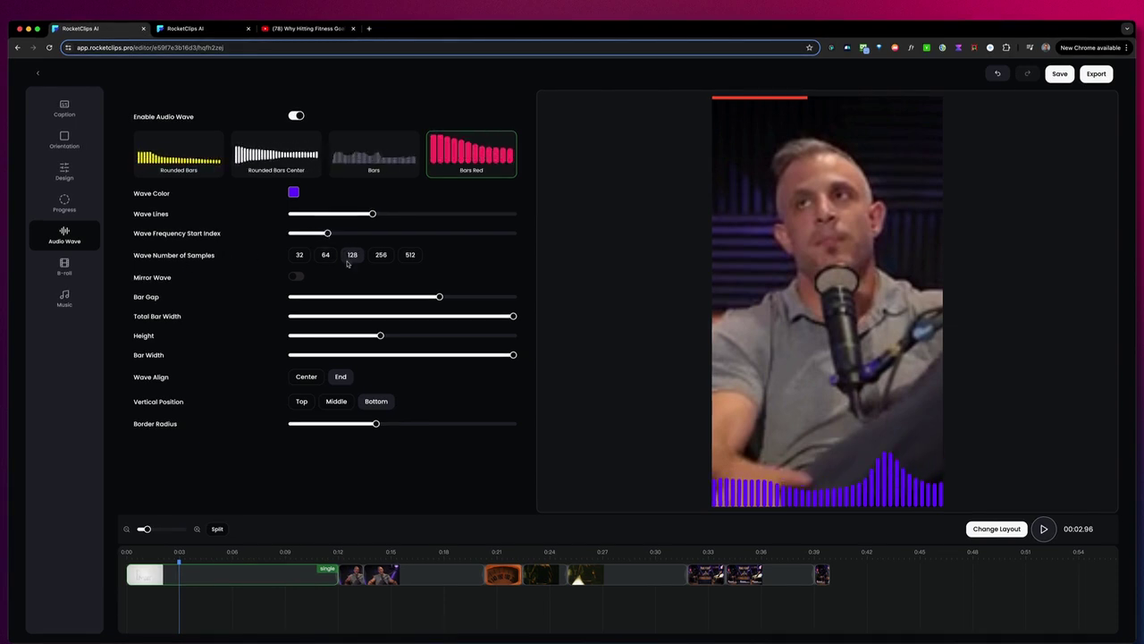
# Step: Try 256 wave samples and the mirrored wave, then restore 128 samples without mirroring
pyautogui.click(384, 256)
pyautogui.click(355, 257)
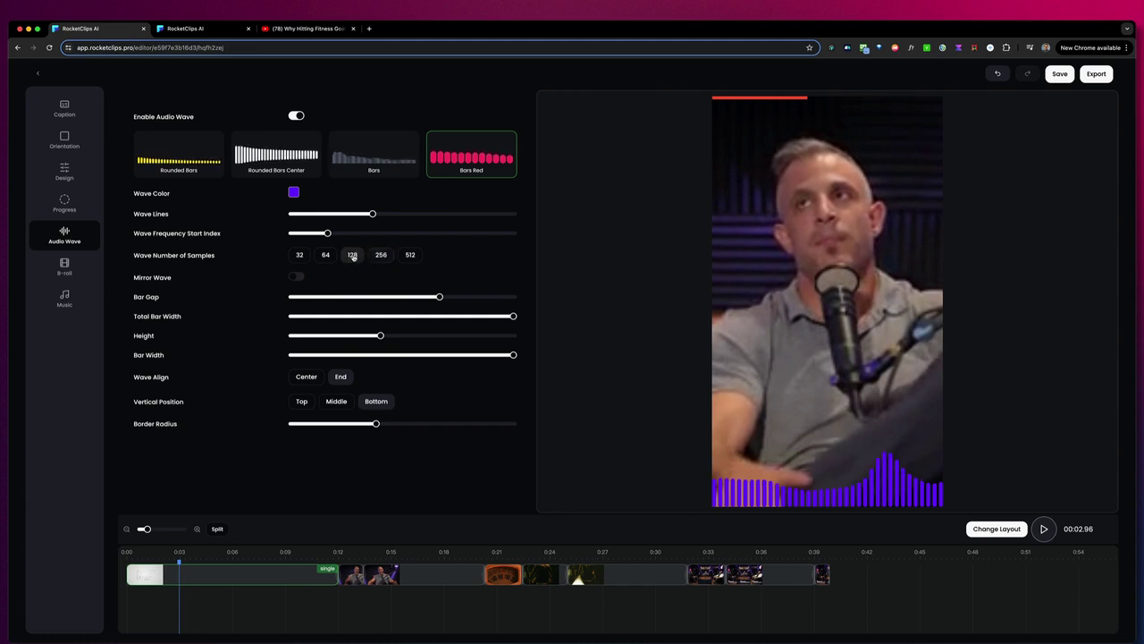
pyautogui.click(294, 278)
pyautogui.click(294, 277)
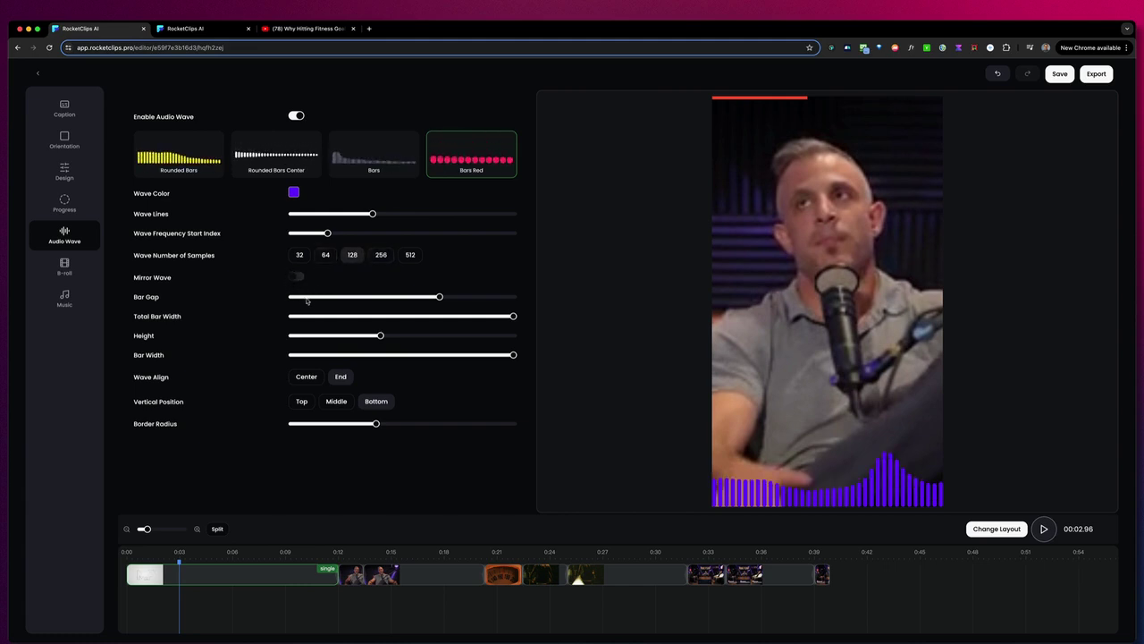
# Step: Reduce the wave's Bar Gap to just over half of its range and raise its Height to about half
pyautogui.moveTo(439, 297); pyautogui.dragTo(315, 298)
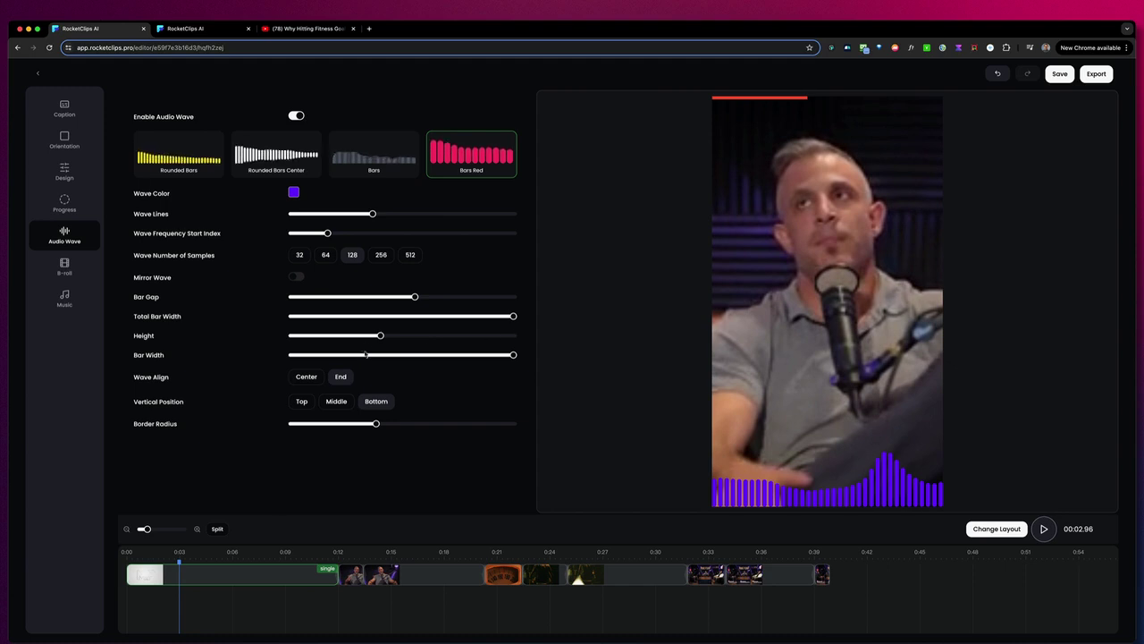
pyautogui.moveTo(389, 335)
pyautogui.mouseDown()
pyautogui.moveTo(492, 336)
pyautogui.moveTo(399, 335)
pyautogui.mouseUp()
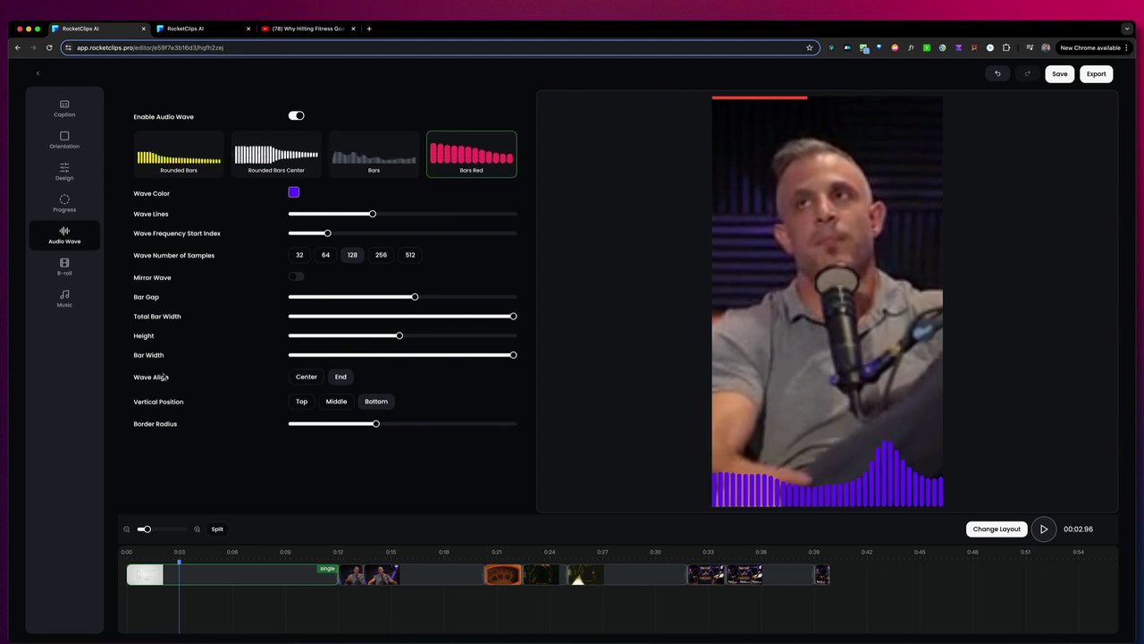
# Step: Try Center wave alignment and the Top and Middle vertical positions, restoring End alignment and the Bottom position
pyautogui.click(304, 378)
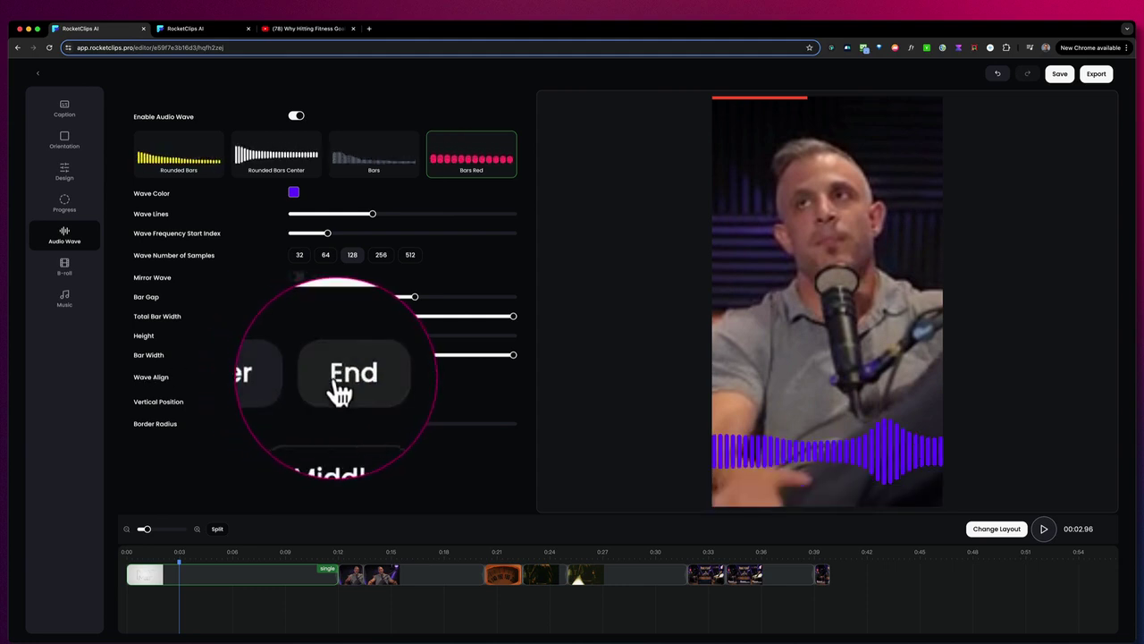
pyautogui.click(340, 376)
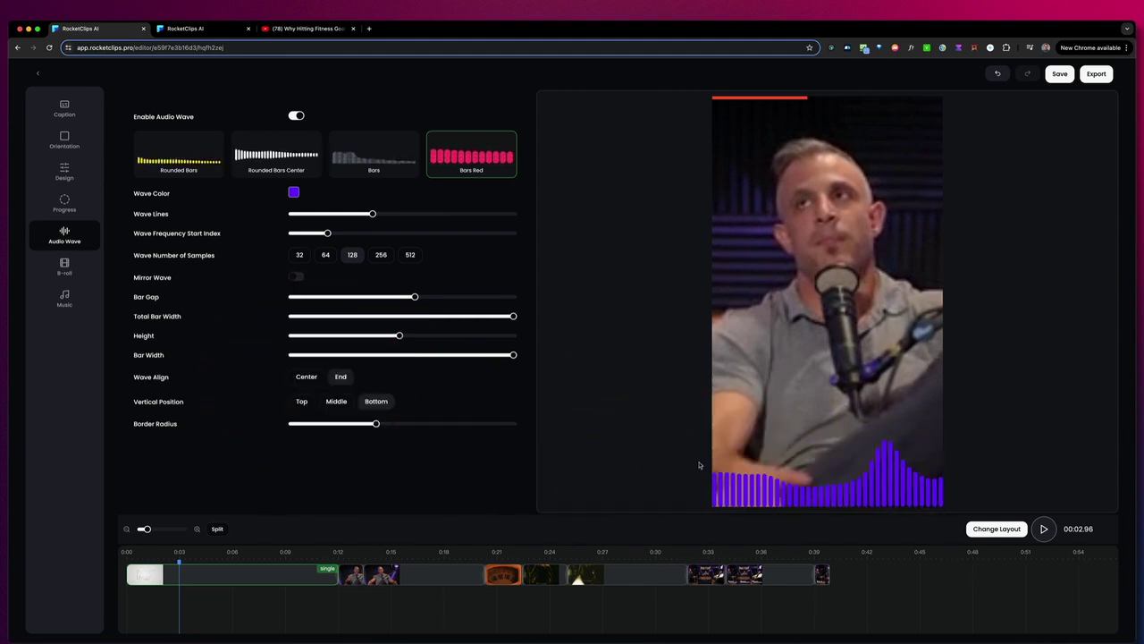
pyautogui.click(303, 401)
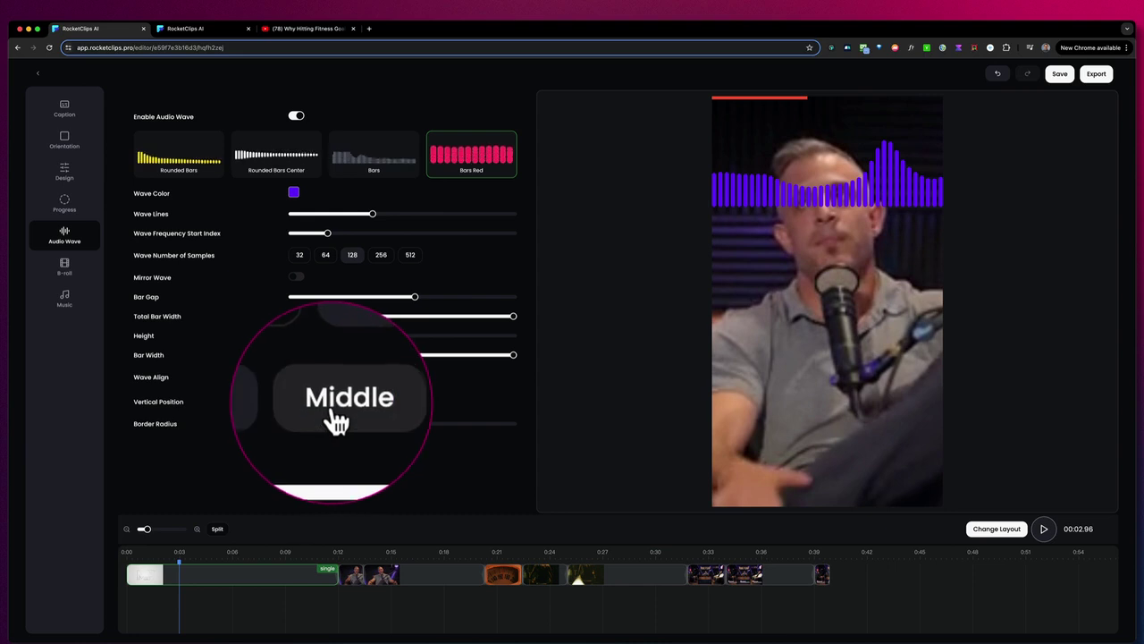
pyautogui.click(336, 401)
pyautogui.click(376, 402)
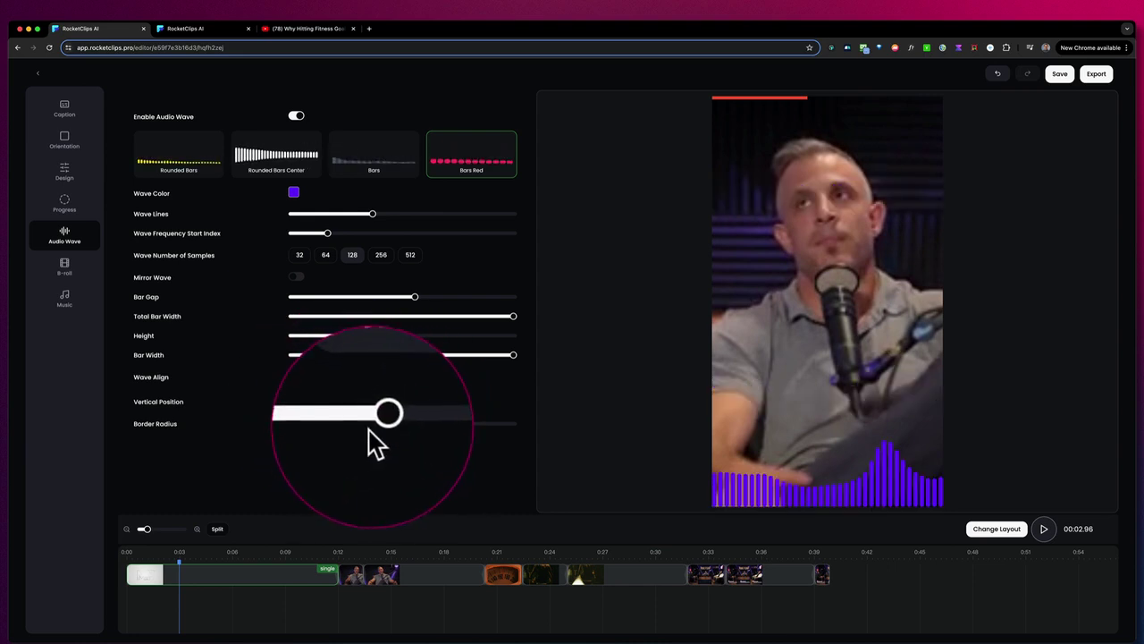
# Step: Raise the wave's Border Radius to just over half of its range and preview the clip from the start to about 2 seconds
pyautogui.click(129, 558)
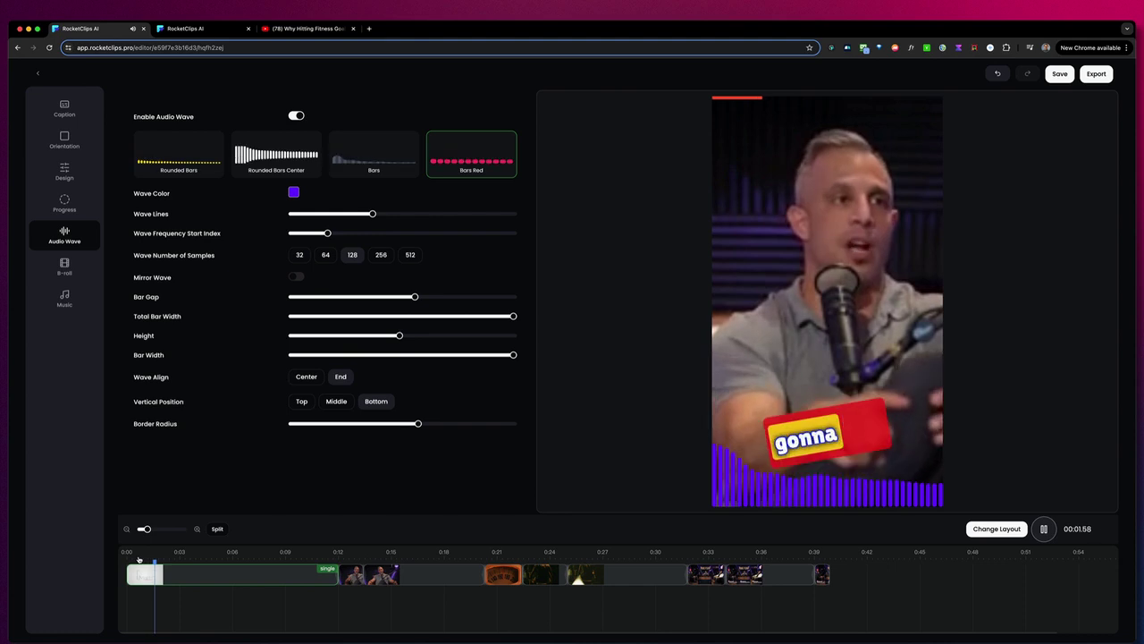
pyautogui.press('space')
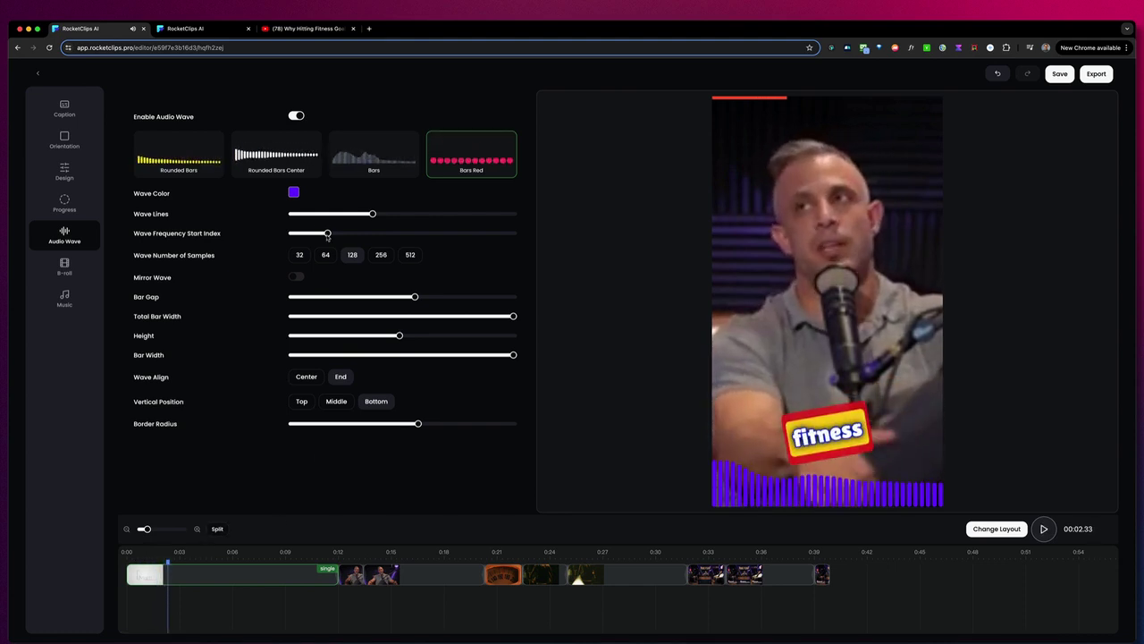
# Step: Set the audio wave color to a dark crimson red
pyautogui.click(294, 194)
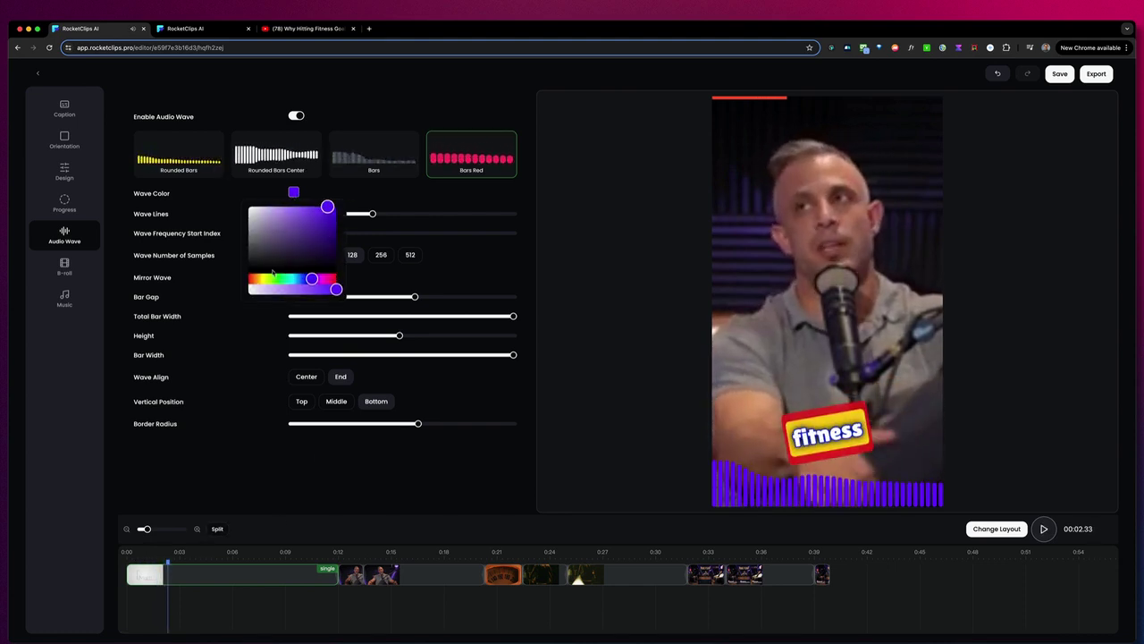
pyautogui.click(251, 280)
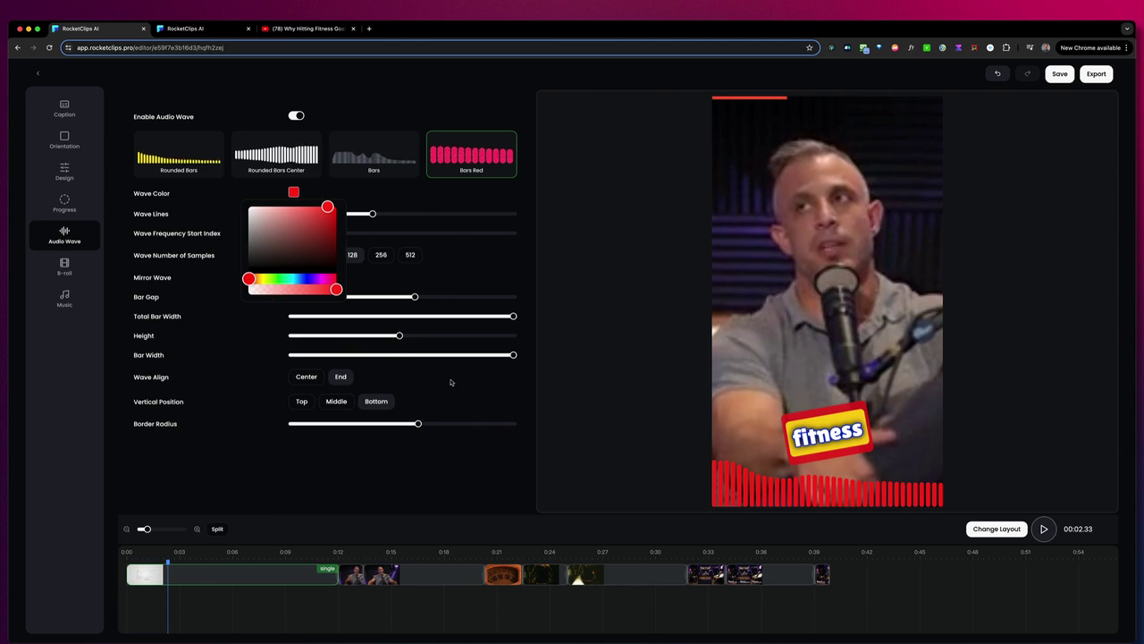
pyautogui.click(332, 279)
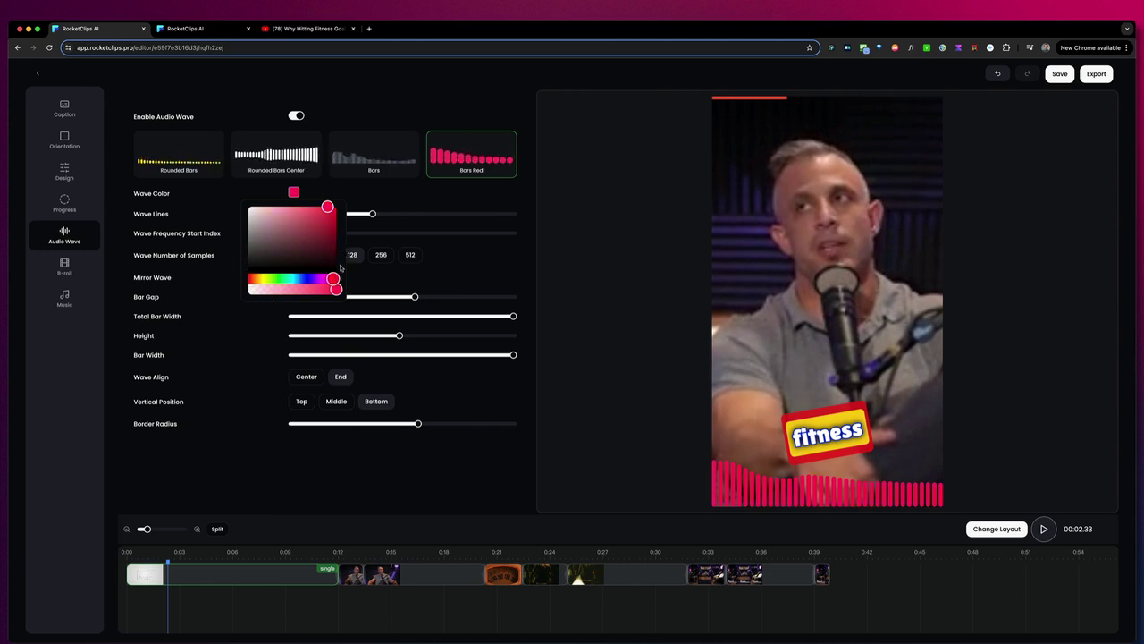
pyautogui.click(330, 224)
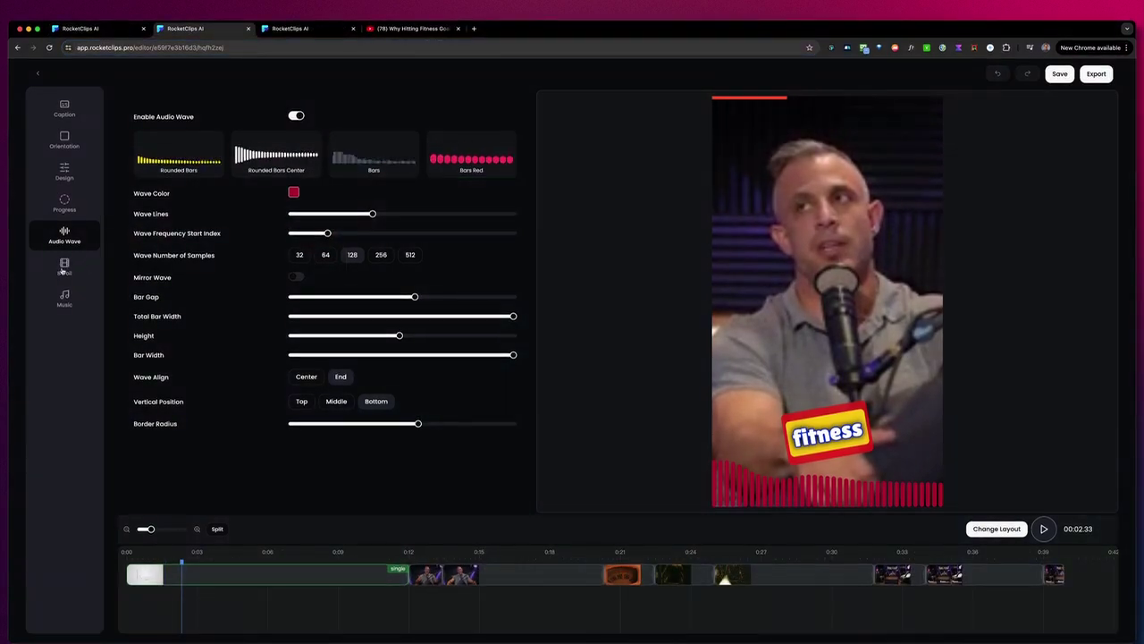
# Step: Open the B-roll settings, switch to the clip project in the first browser tab and generate stock B-roll
pyautogui.click(64, 267)
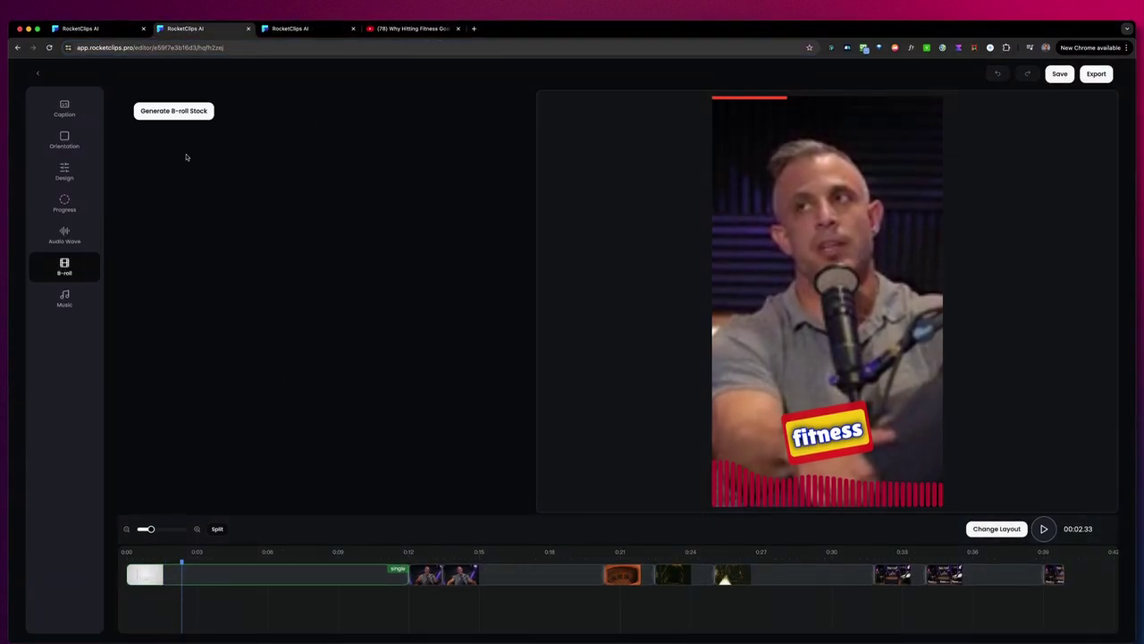
pyautogui.click(119, 29)
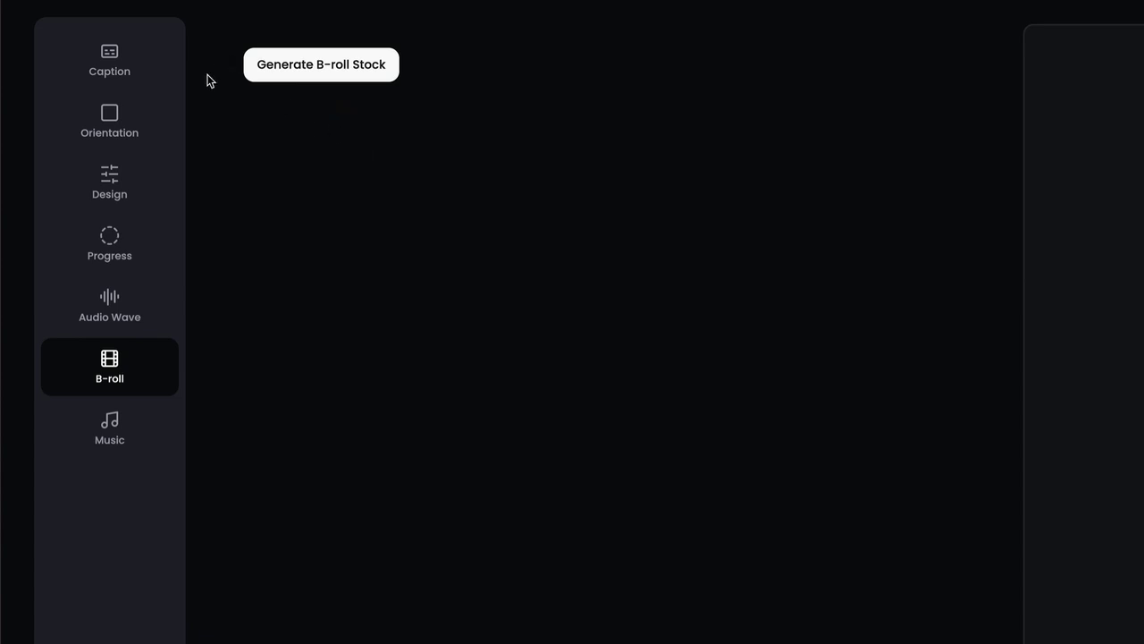
pyautogui.click(304, 77)
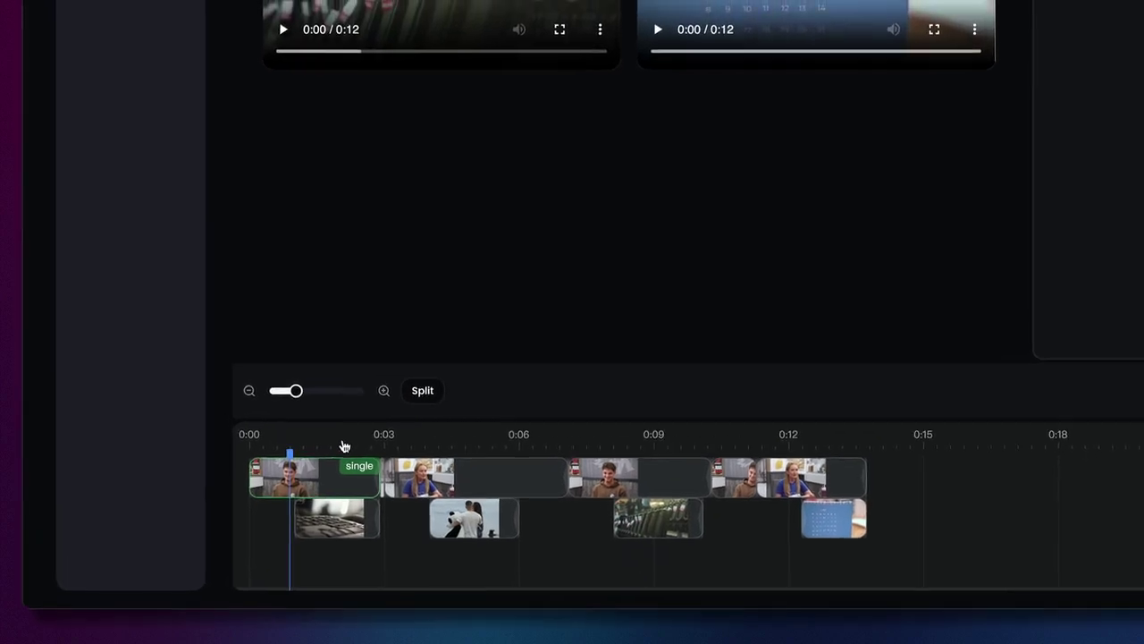
# Step: Inspect the B-roll in the preview near 12.9 seconds, then play the first insert from about 1.75 to 2.8 seconds
pyautogui.click(290, 356)
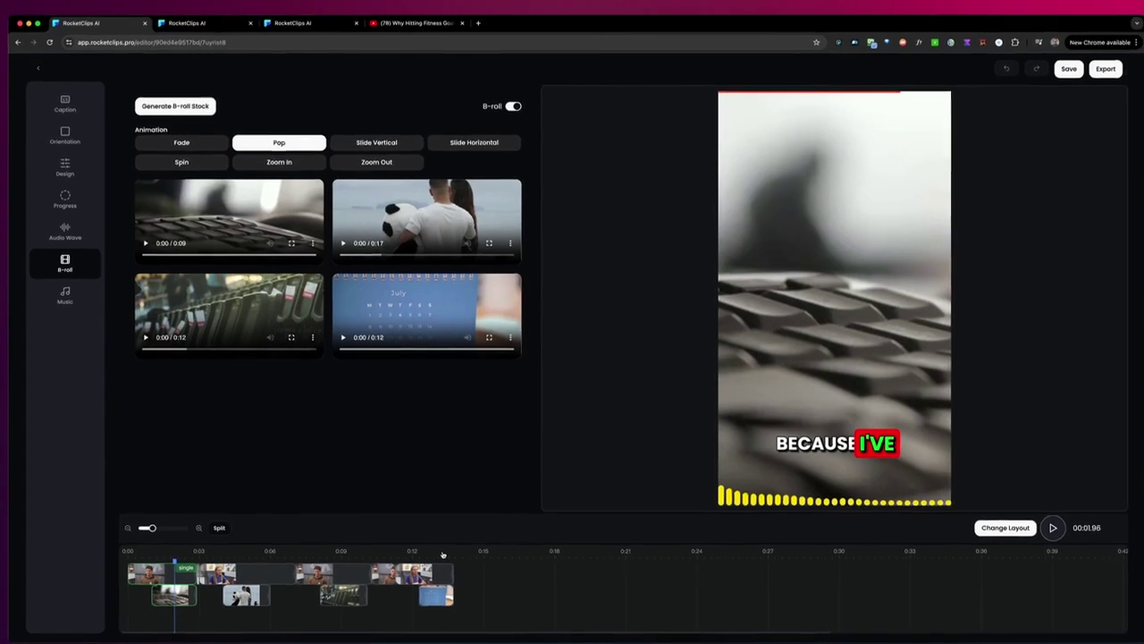
pyautogui.click(567, 526)
pyautogui.click(430, 559)
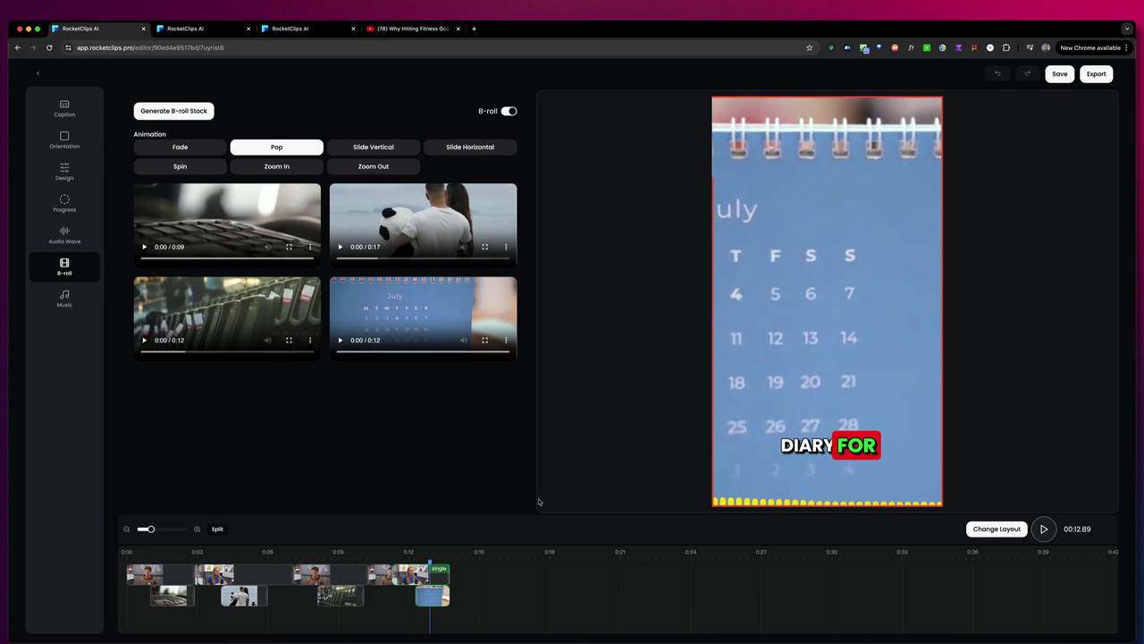
pyautogui.click(167, 559)
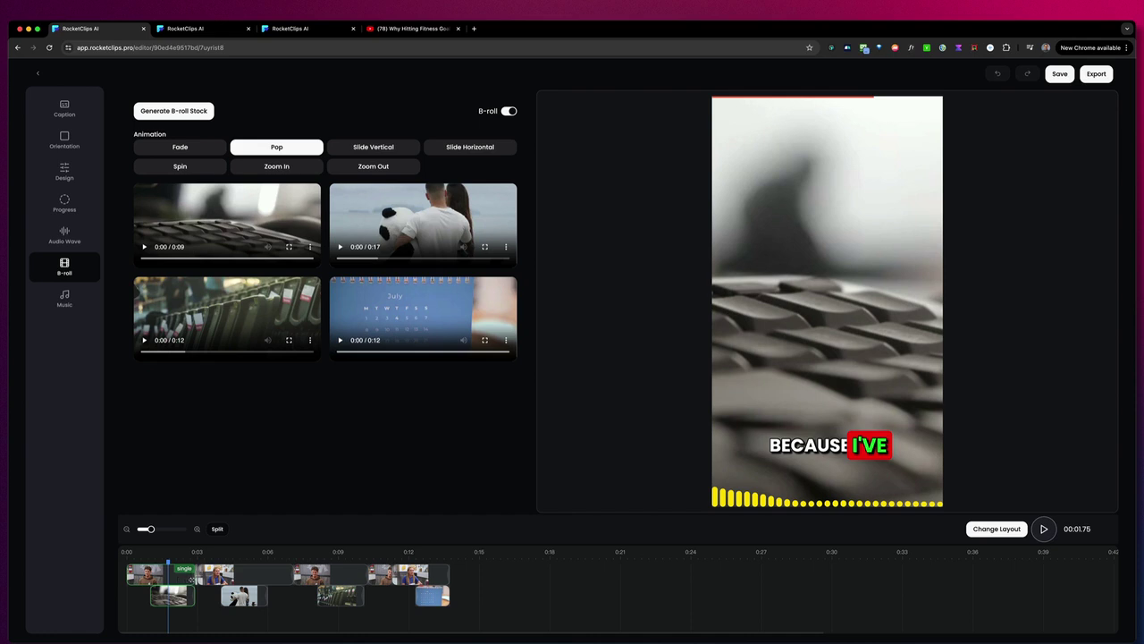
pyautogui.press('space')
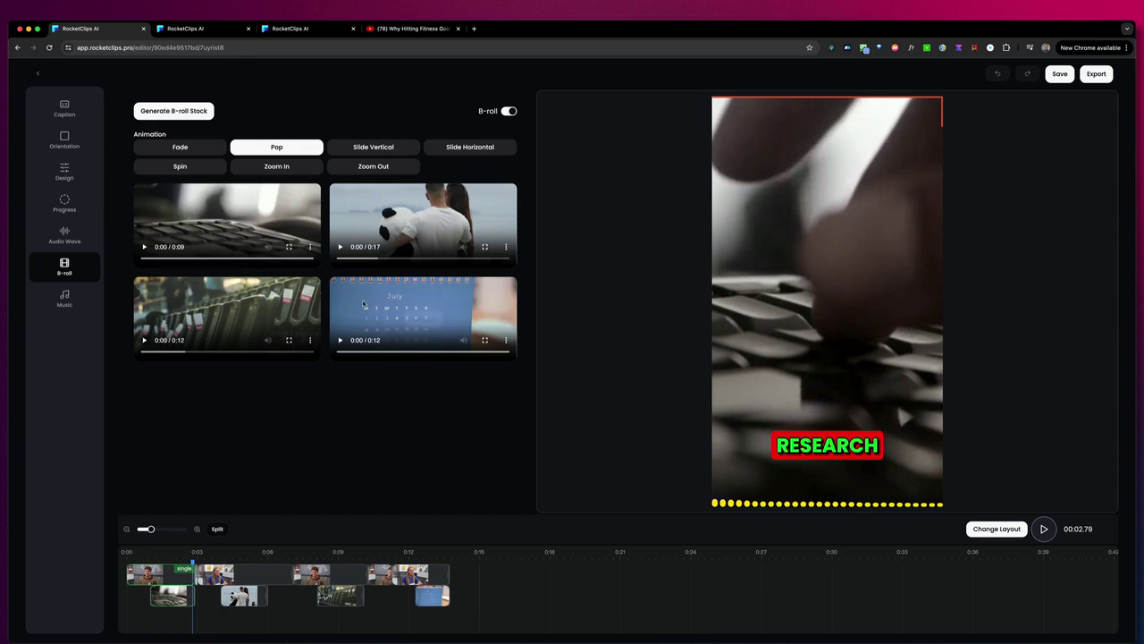
# Step: Replace the first B-roll item, the keyboard video, with the laptop and open book video found by searching for "Research"
pyautogui.moveTo(210, 221)
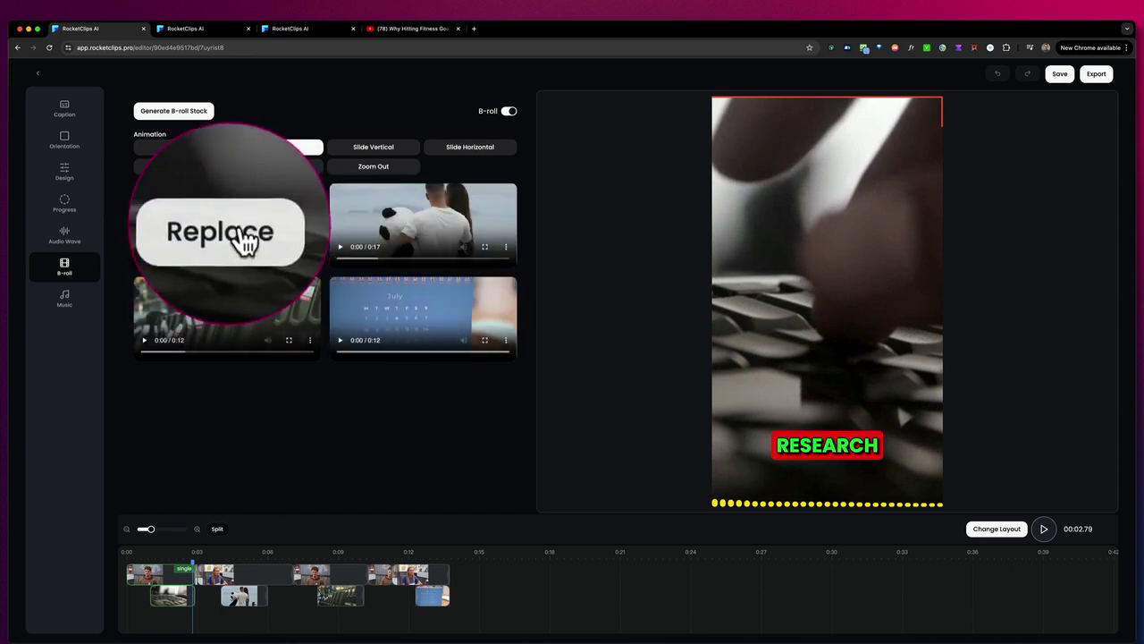
pyautogui.click(226, 225)
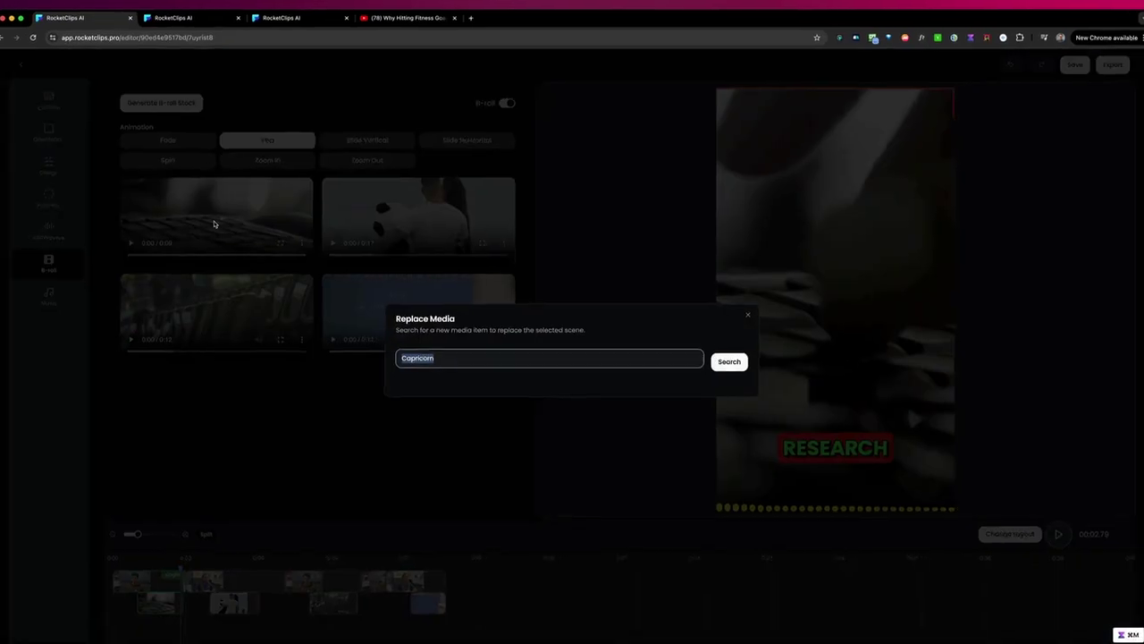
pyautogui.write('Research')
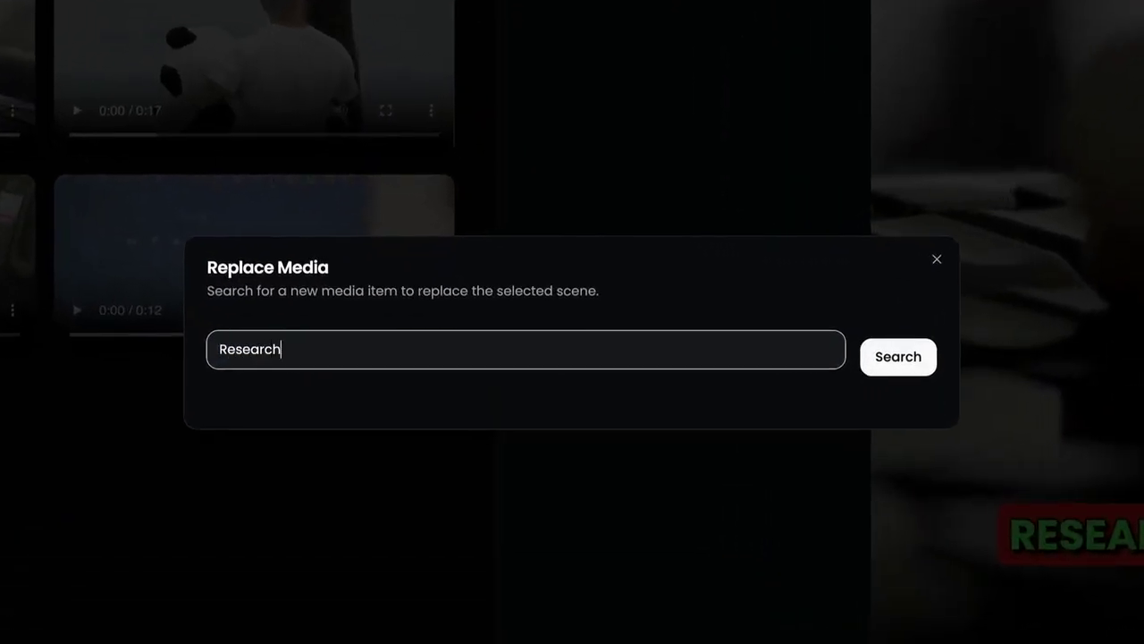
pyautogui.click(890, 362)
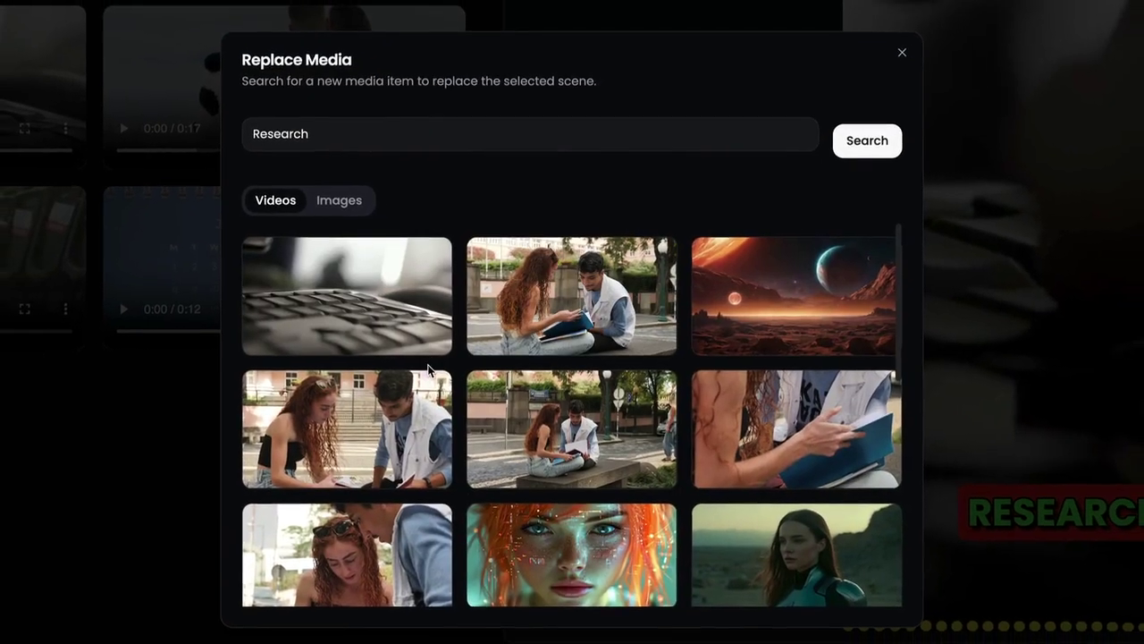
pyautogui.scroll(-5, 420, 371)
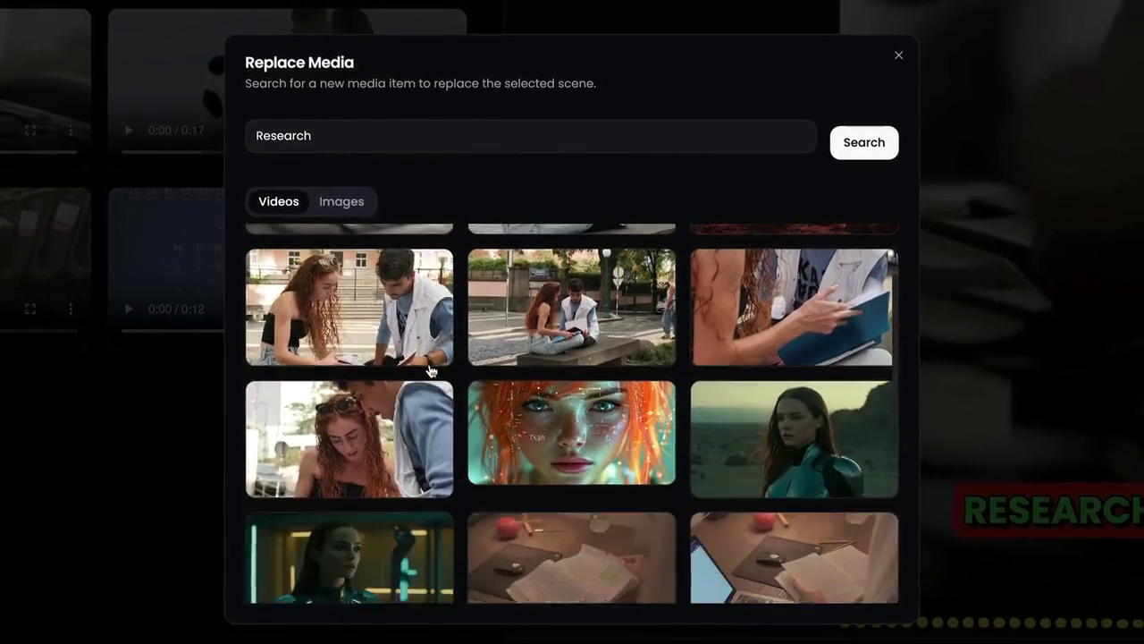
pyautogui.scroll(-3, 430, 371)
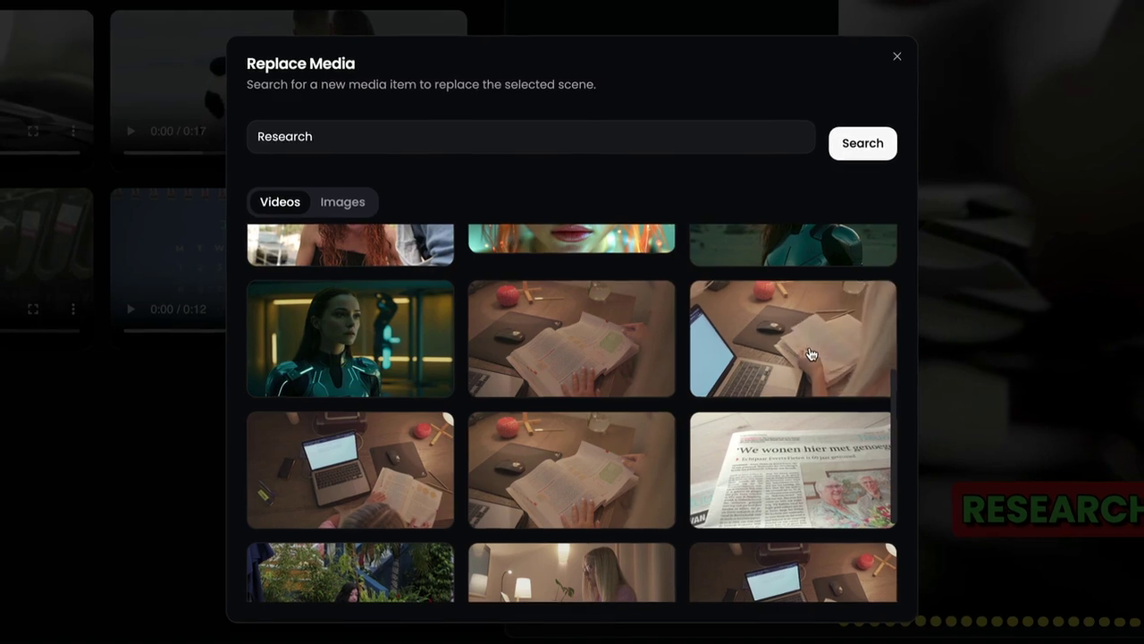
pyautogui.click(811, 355)
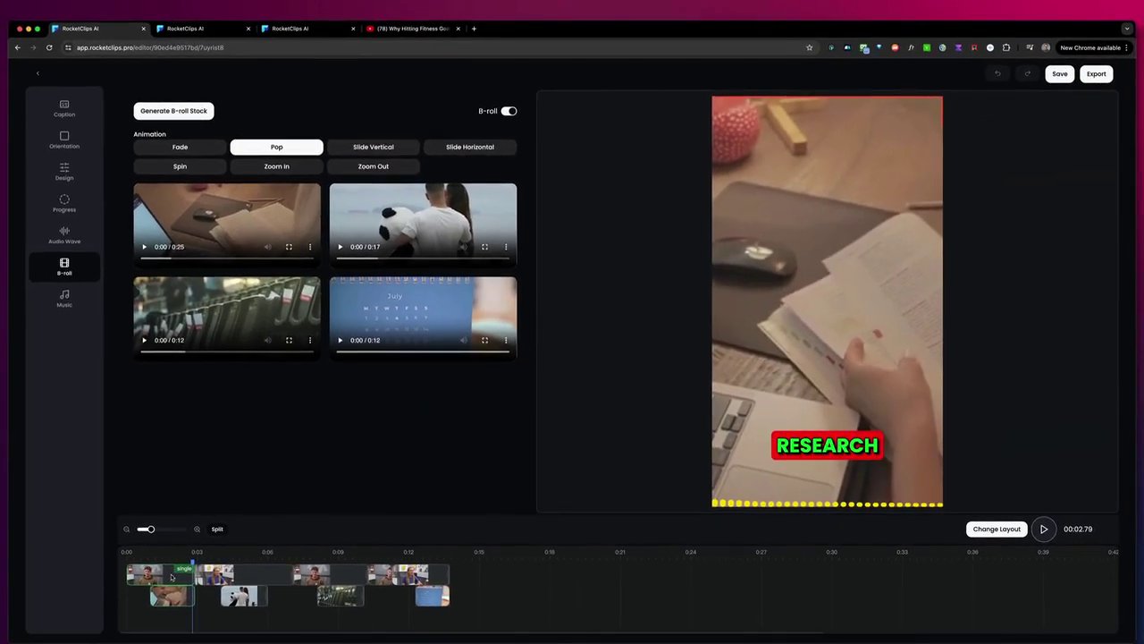
# Step: Try the Slide Vertical, Slide Horizontal, Spin and Zoom In B-roll animations and settle on Zoom Out
pyautogui.moveTo(413, 341)
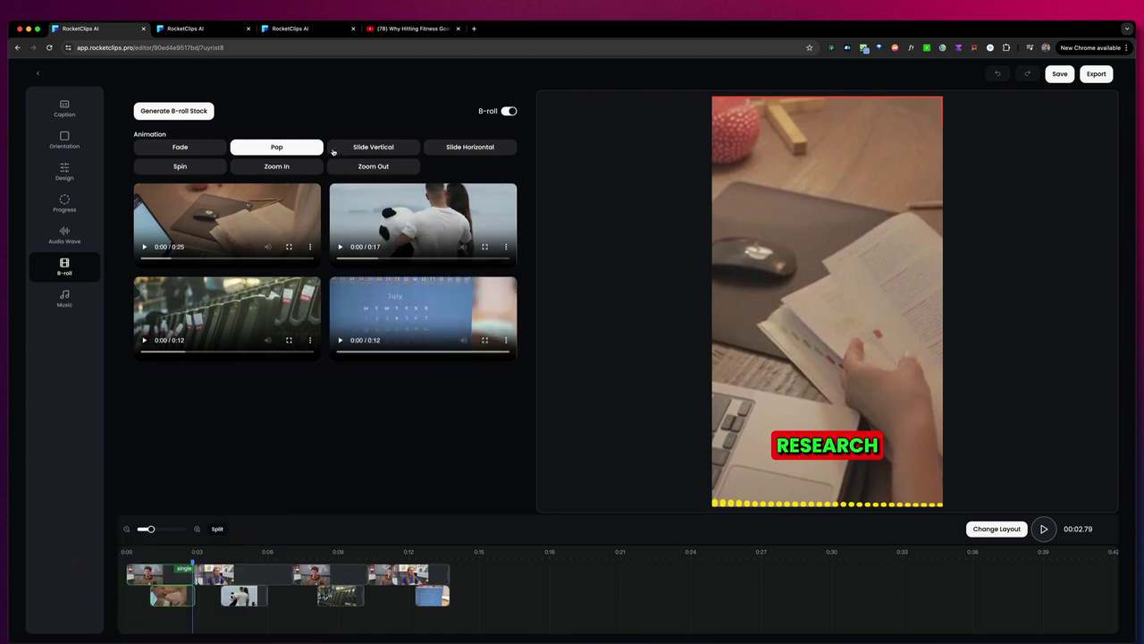
pyautogui.click(373, 147)
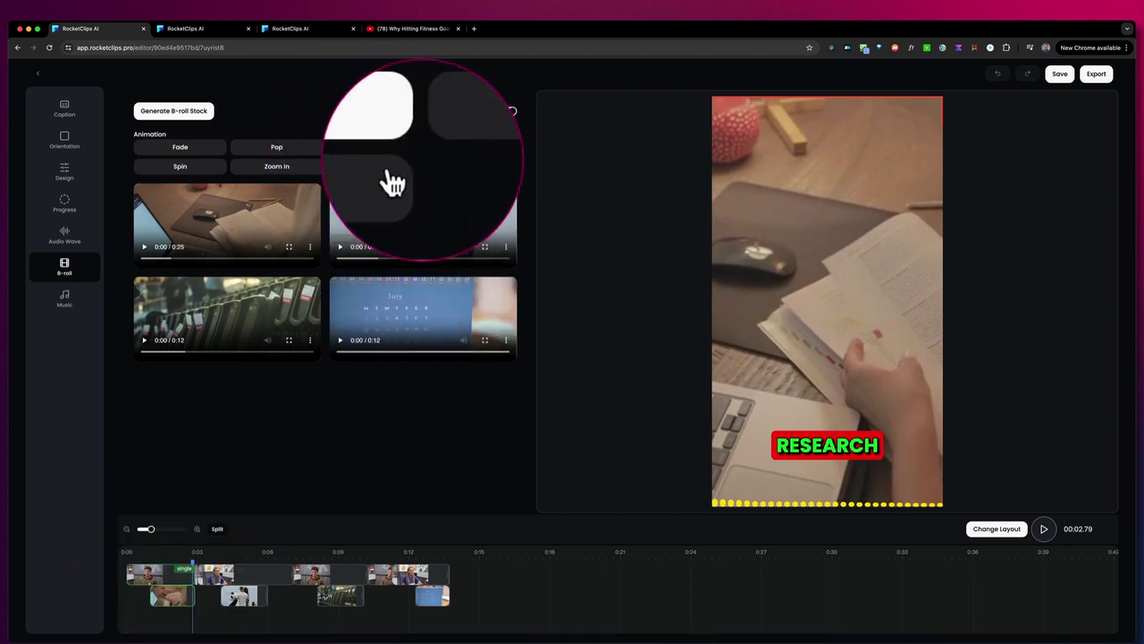
pyautogui.click(469, 147)
pyautogui.click(182, 167)
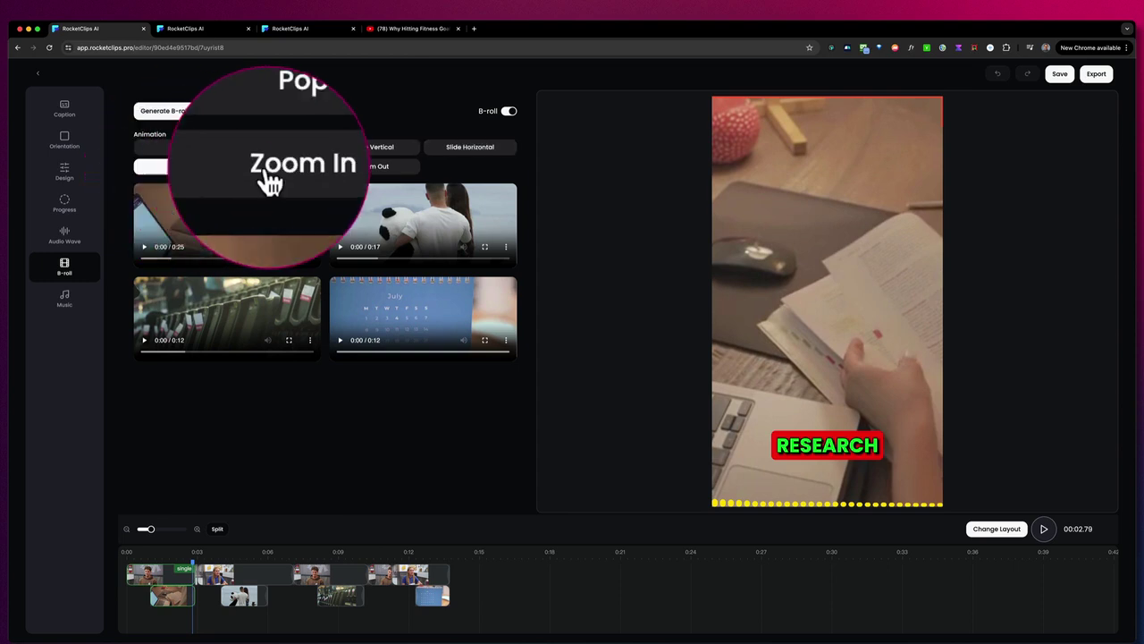
pyautogui.click(277, 167)
pyautogui.click(374, 170)
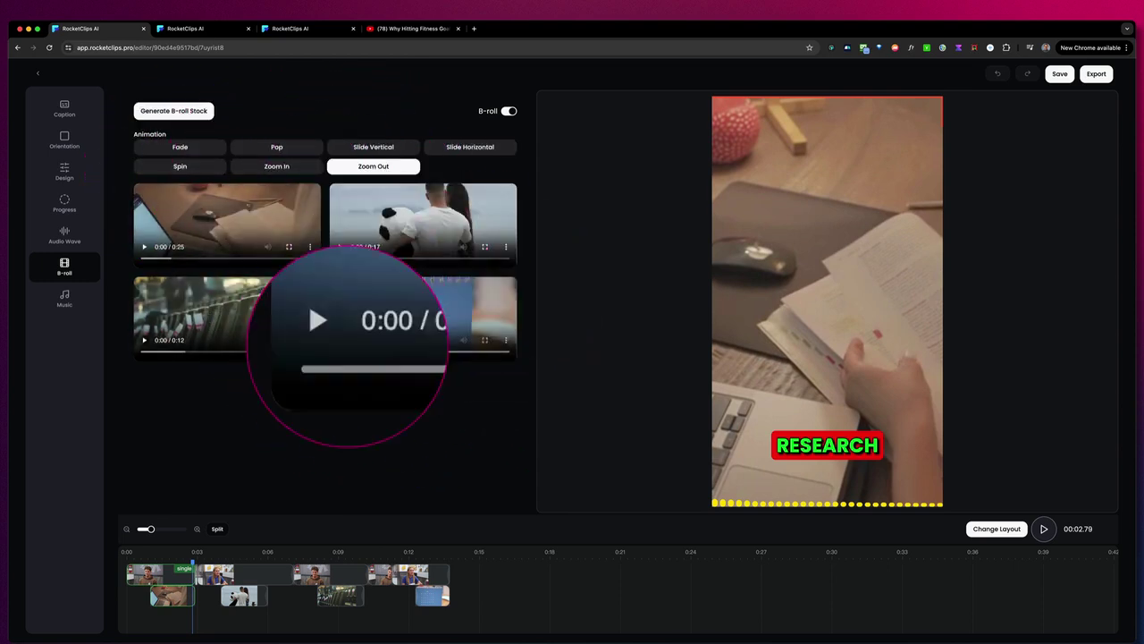
# Step: Preview the first B-roll insert from about 1 to 3.4 seconds, then turn B-roll off for the clip
pyautogui.click(147, 559)
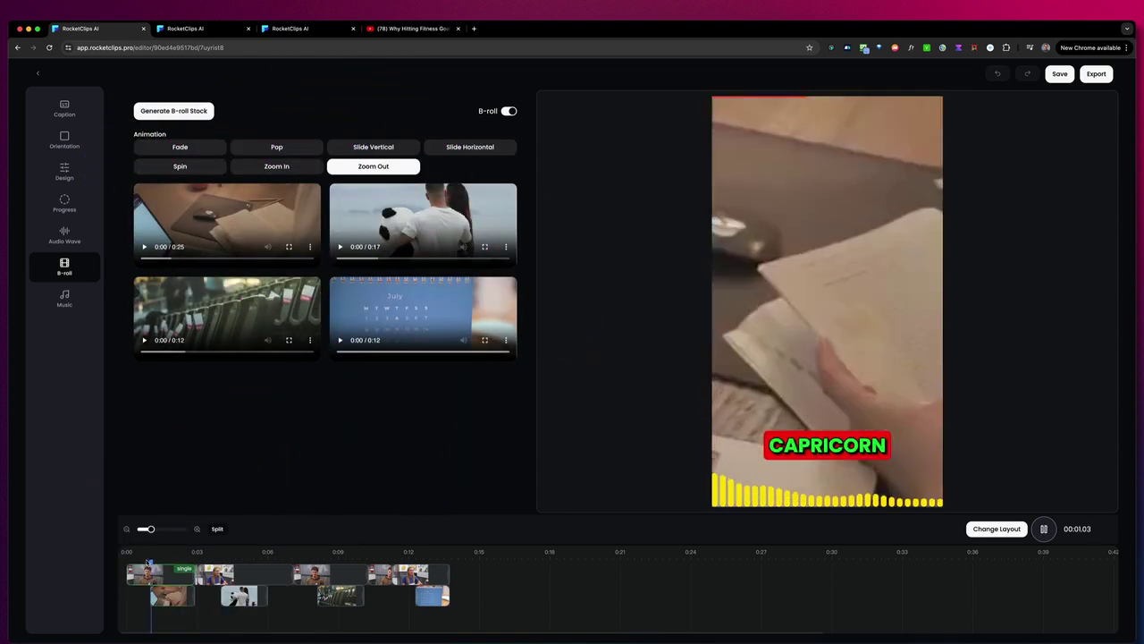
pyautogui.press('space')
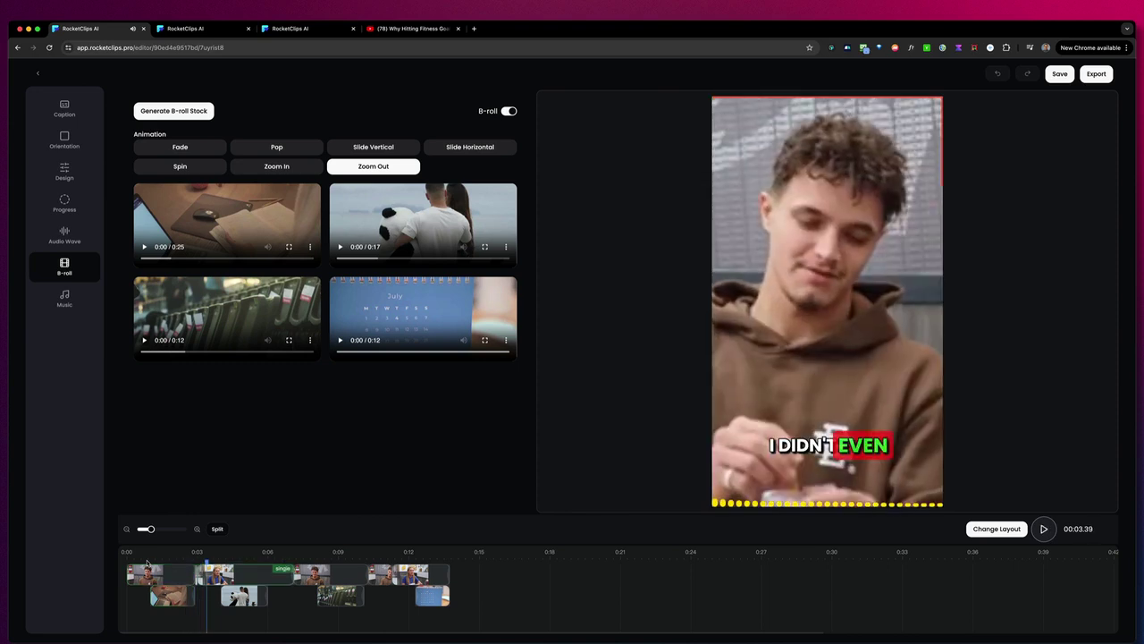
pyautogui.click(509, 112)
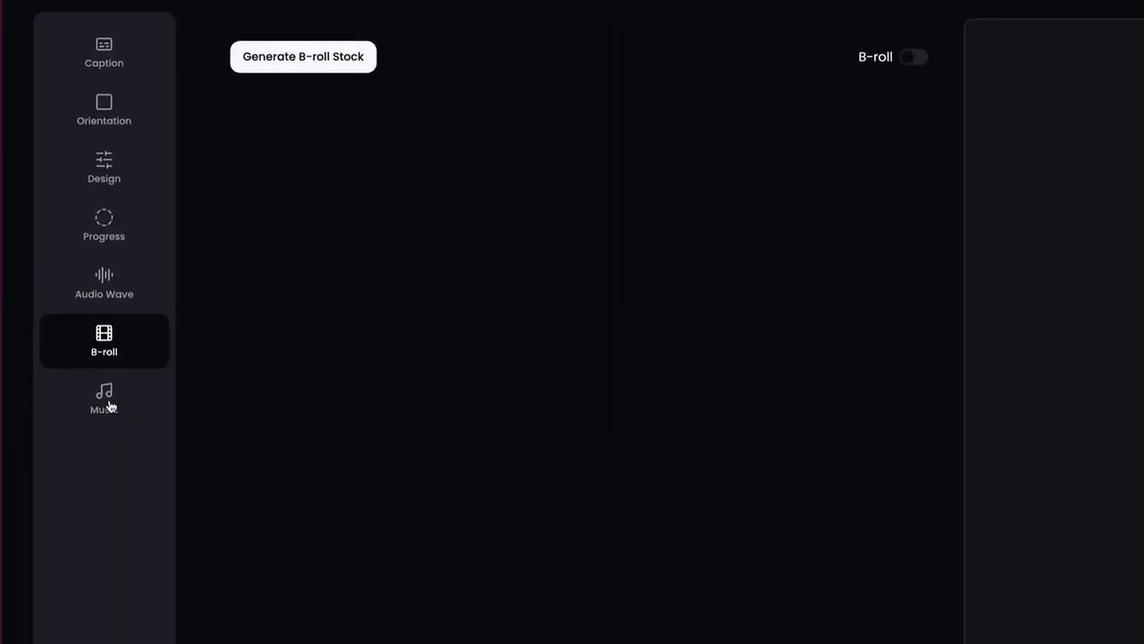
# Step: Enable background music, browse the available tracks and set the music volume to 15
pyautogui.click(89, 277)
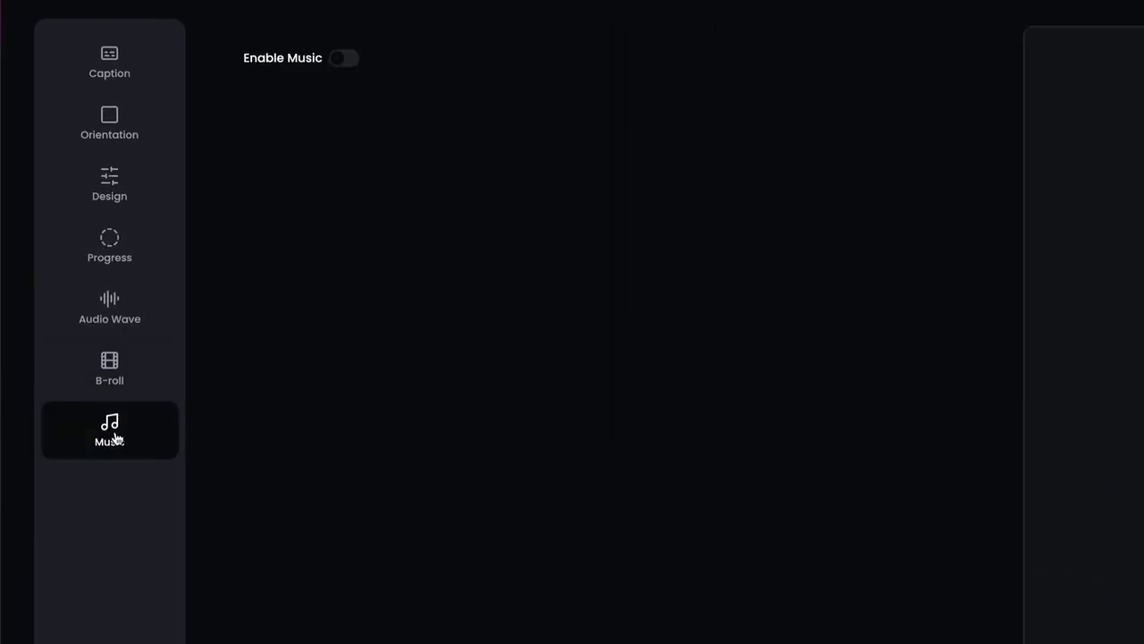
pyautogui.click(344, 58)
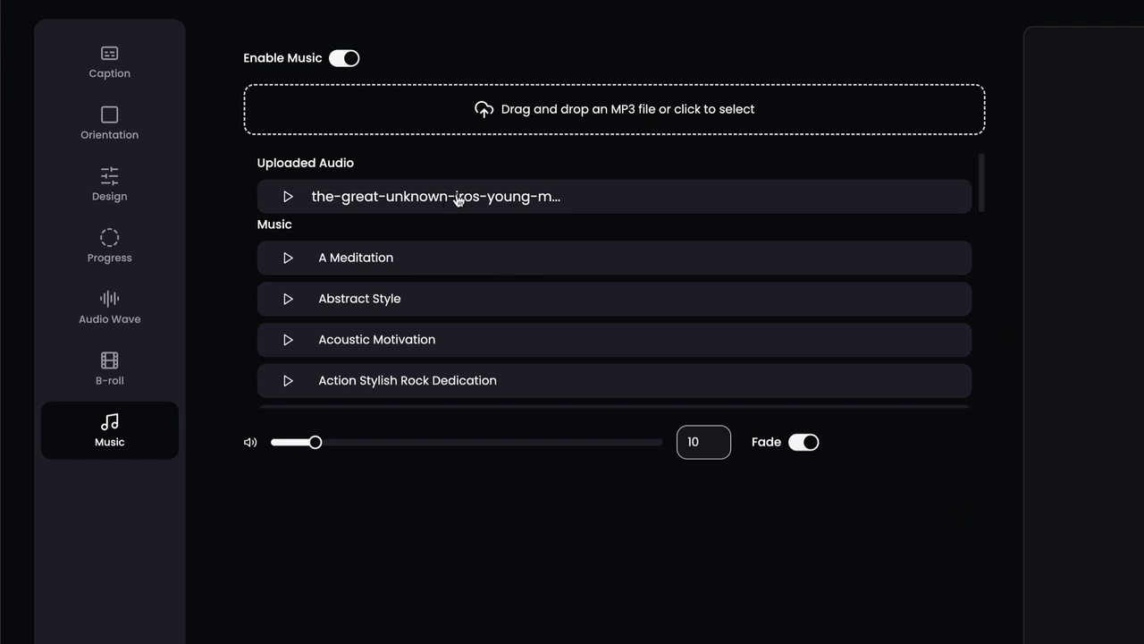
pyautogui.scroll(-5, 431, 286)
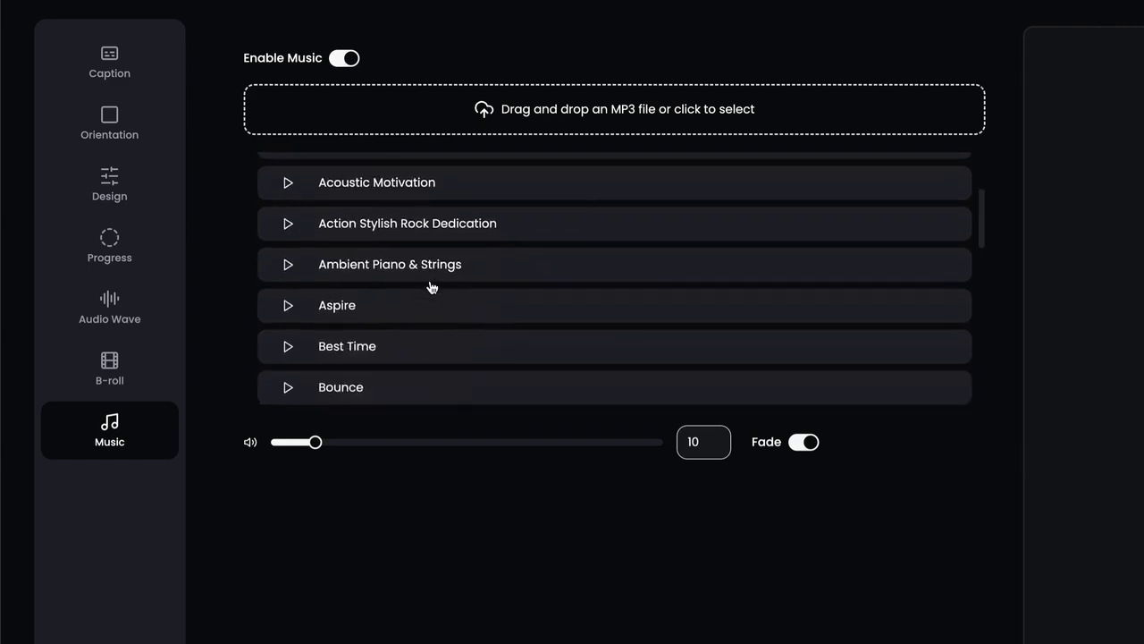
pyautogui.scroll(6, 431, 286)
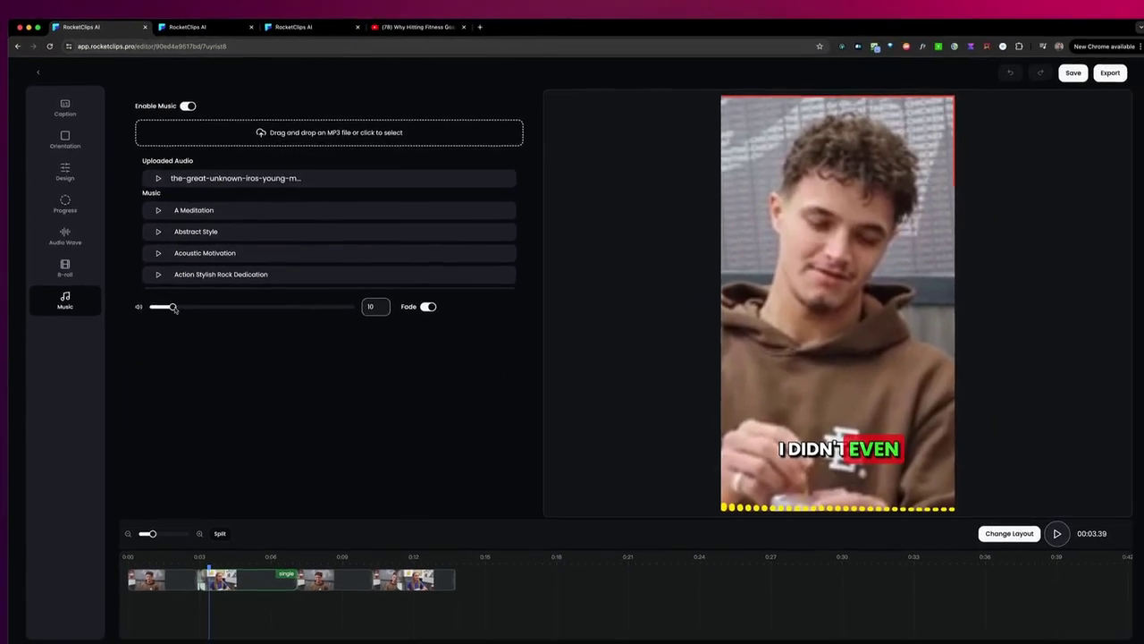
pyautogui.moveTo(174, 308); pyautogui.dragTo(184, 308)
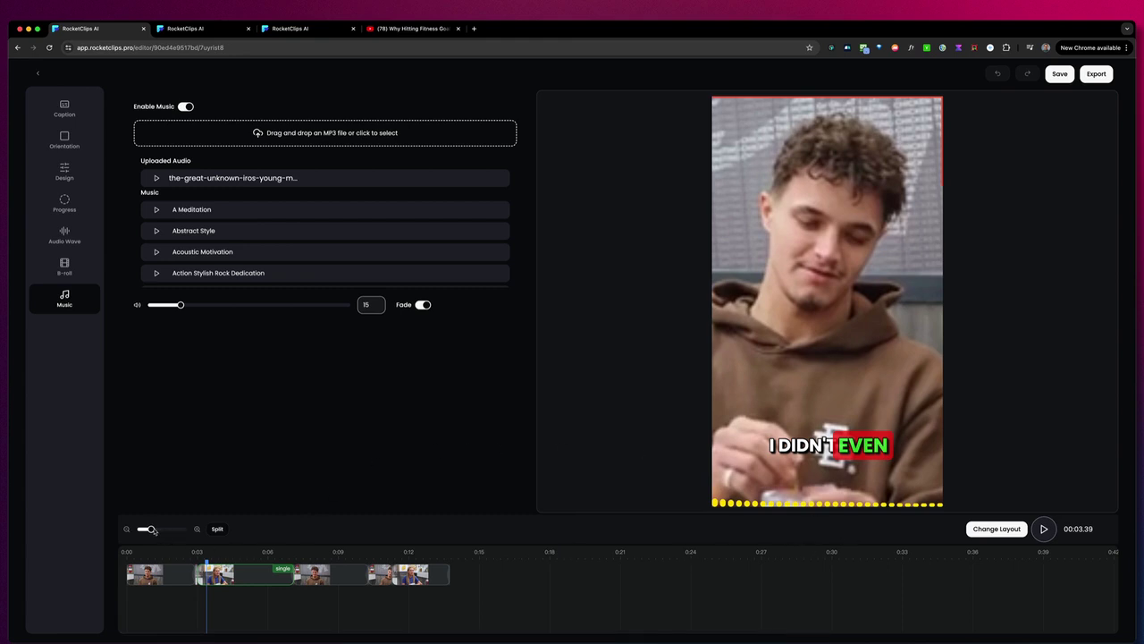
# Step: Change the layout of the scene at about 4.4 seconds, the second one on the timeline, to Letterboxed
pyautogui.moveTo(151, 530)
pyautogui.mouseDown()
pyautogui.moveTo(176, 531)
pyautogui.moveTo(165, 531)
pyautogui.mouseUp()
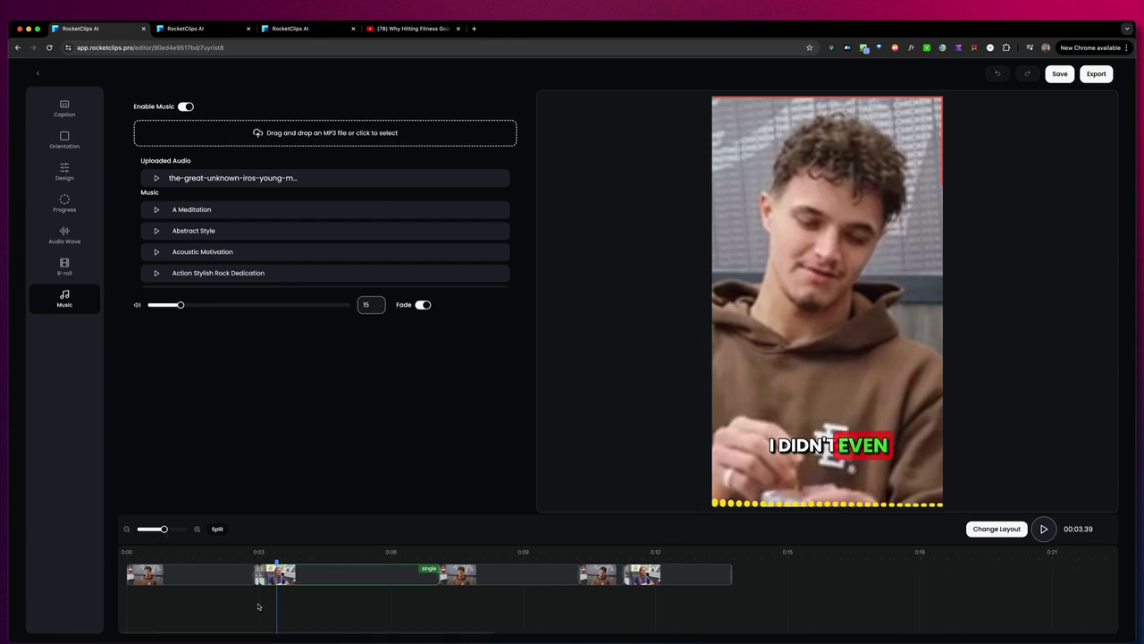
pyautogui.click(323, 559)
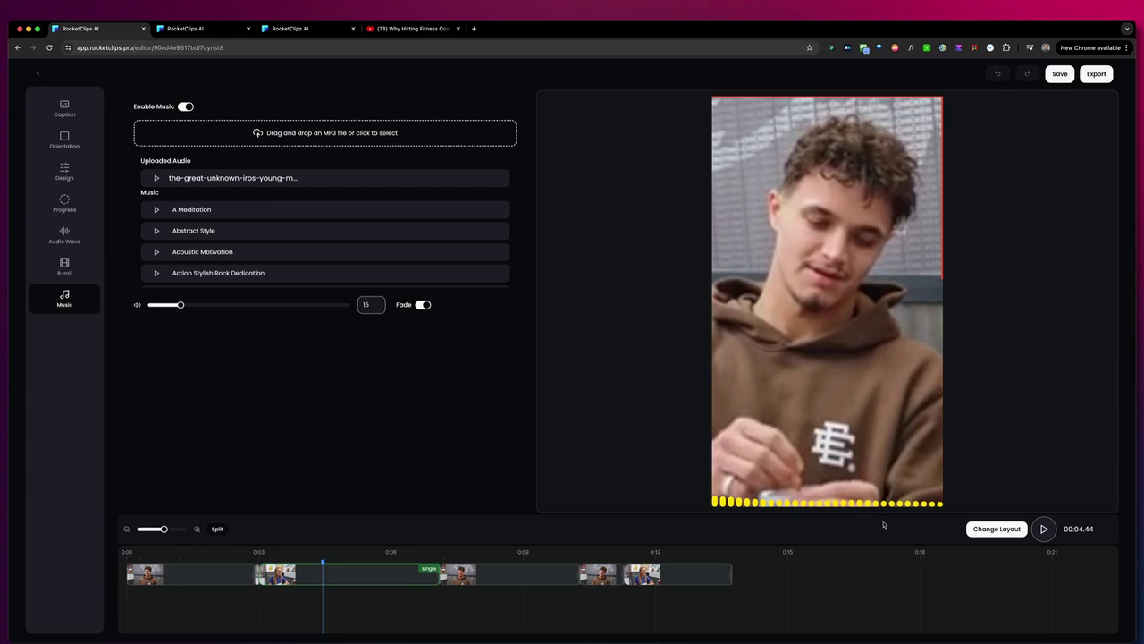
pyautogui.click(992, 529)
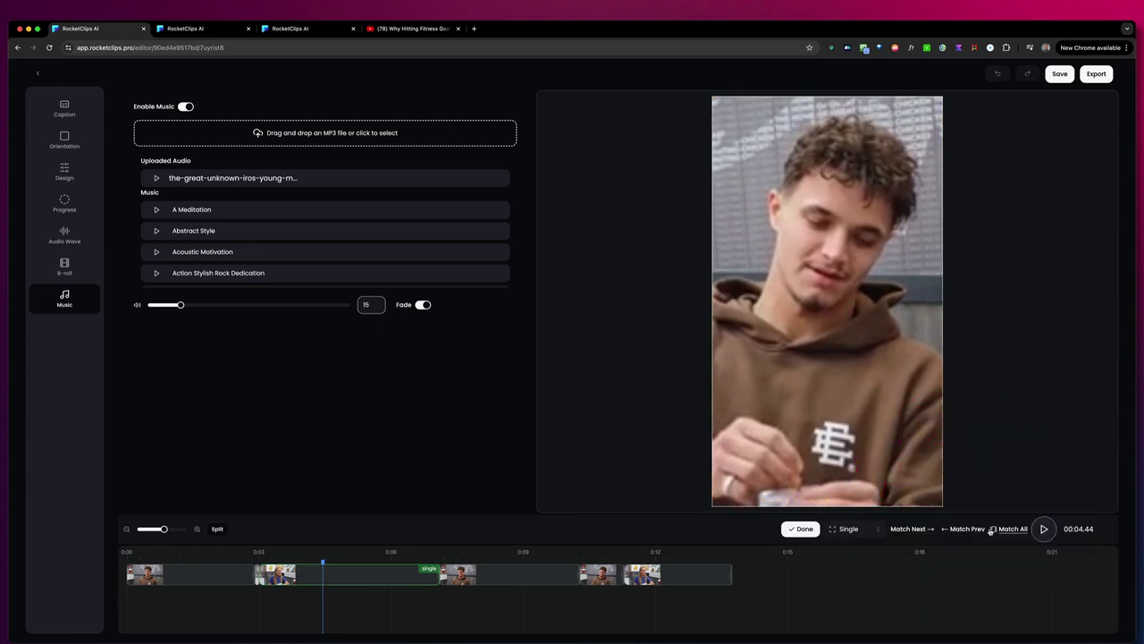
pyautogui.click(849, 528)
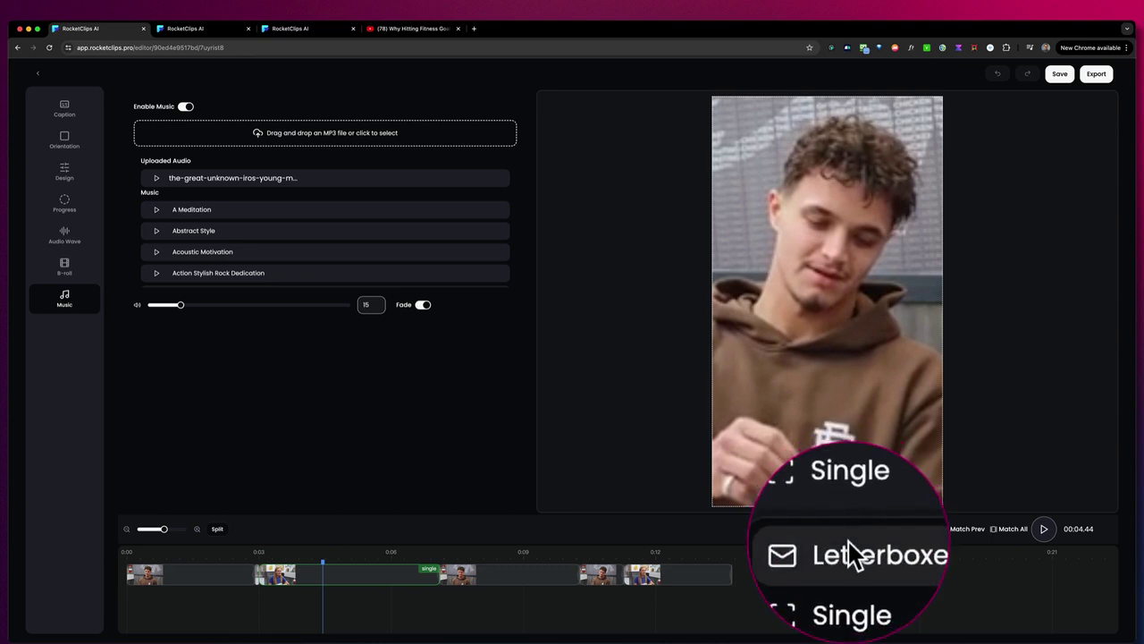
pyautogui.click(850, 548)
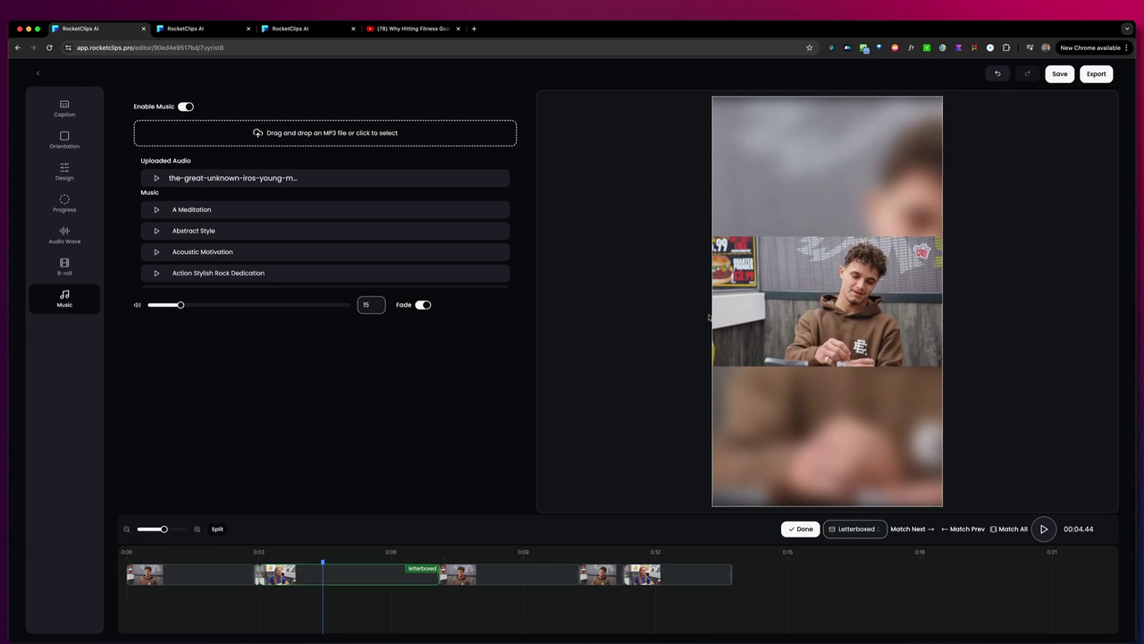
pyautogui.click(801, 529)
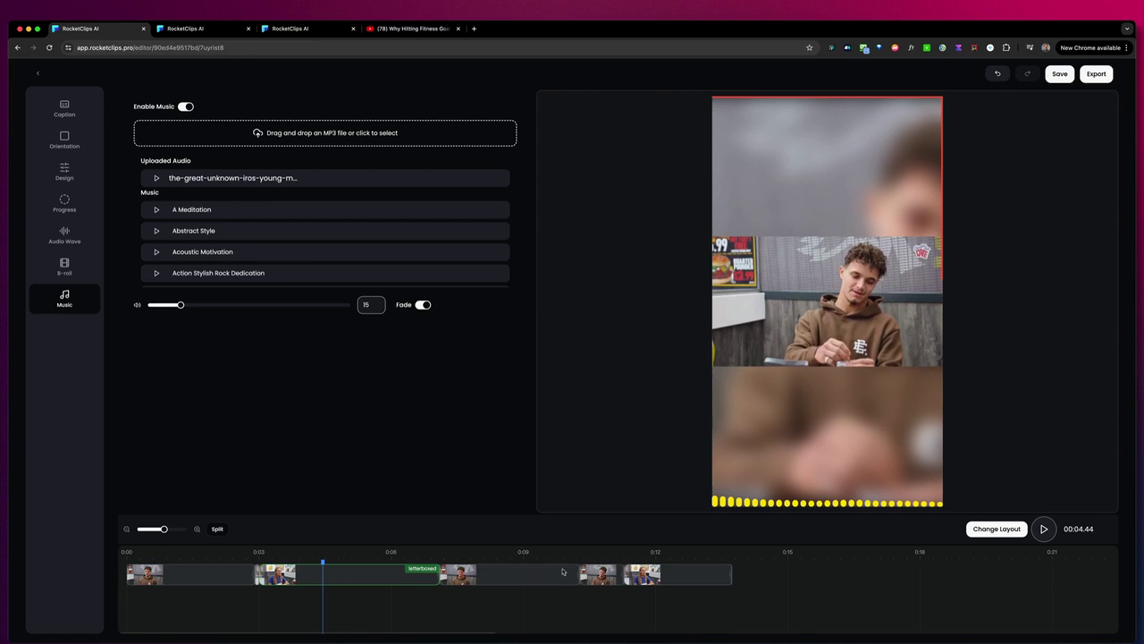
# Step: Review the caption transcript with the playhead at about 11.6 seconds and switch to the clip project in the second browser tab
pyautogui.click(639, 557)
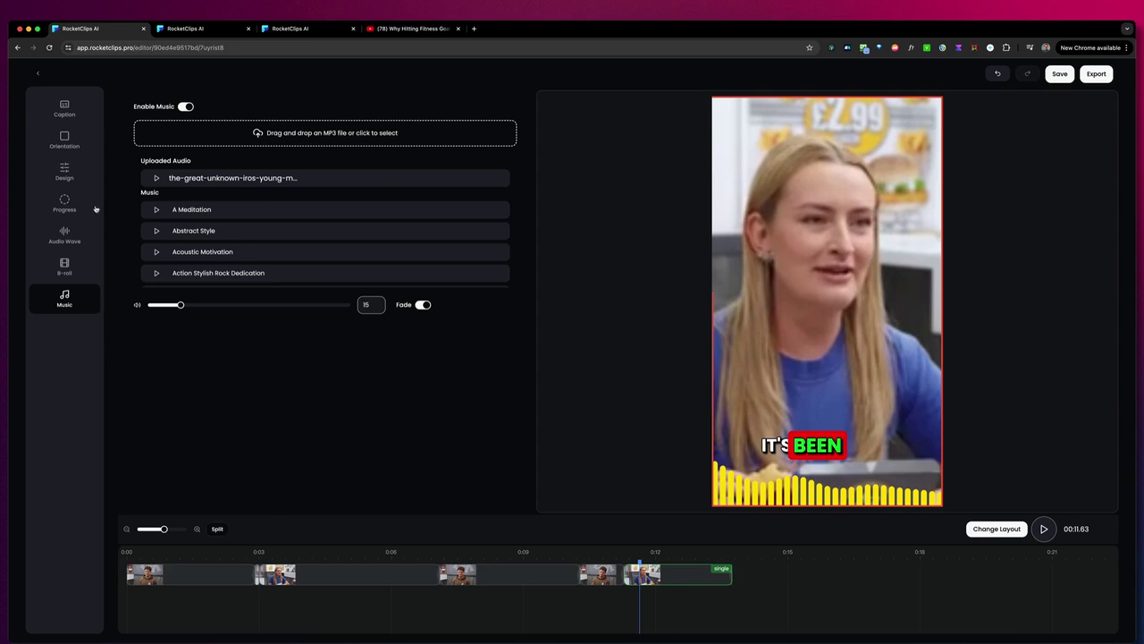
pyautogui.click(64, 109)
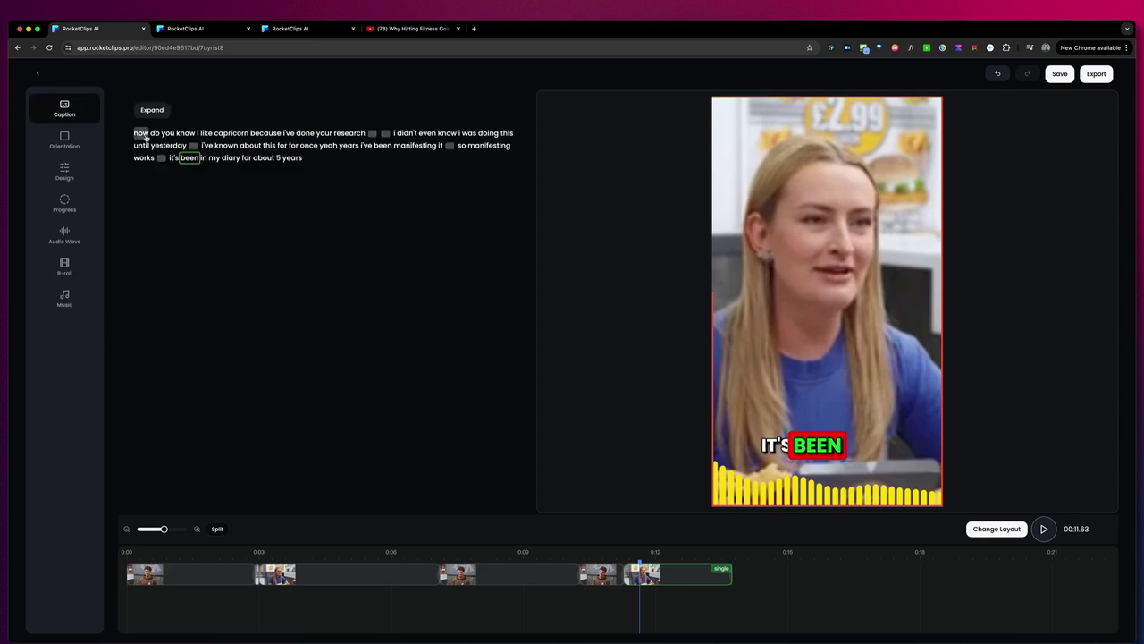
pyautogui.click(154, 110)
pyautogui.hotkey('ctrl', 'Tab')
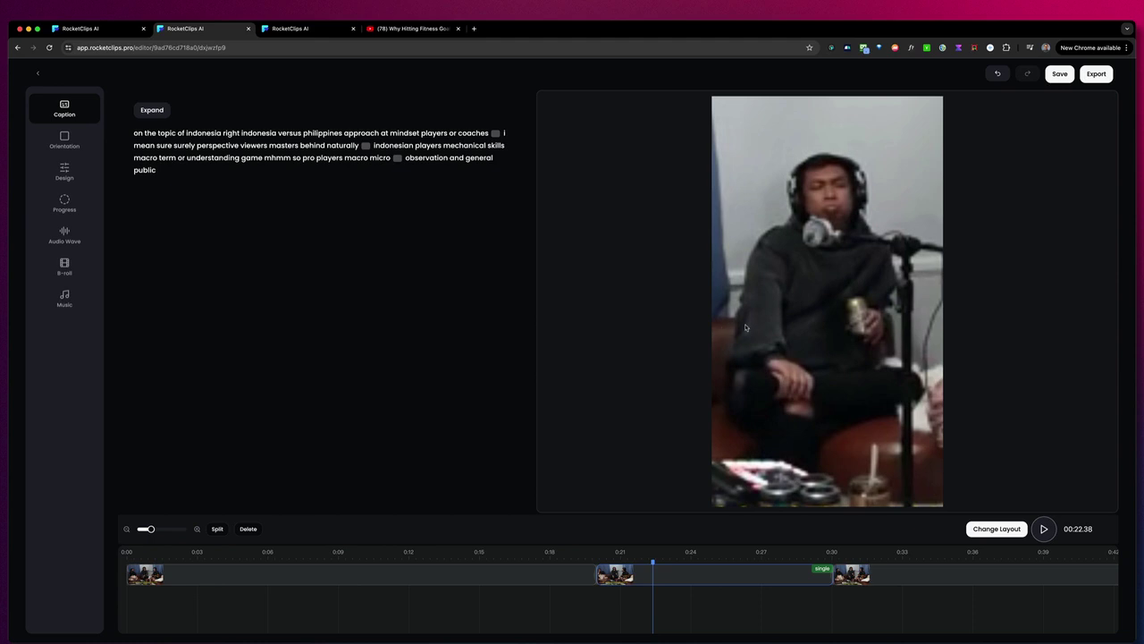
# Step: Change the layout of the second scene, at about 22.6 seconds, to Two and check the framing of both speakers
pyautogui.click(658, 561)
pyautogui.click(983, 529)
pyautogui.click(849, 530)
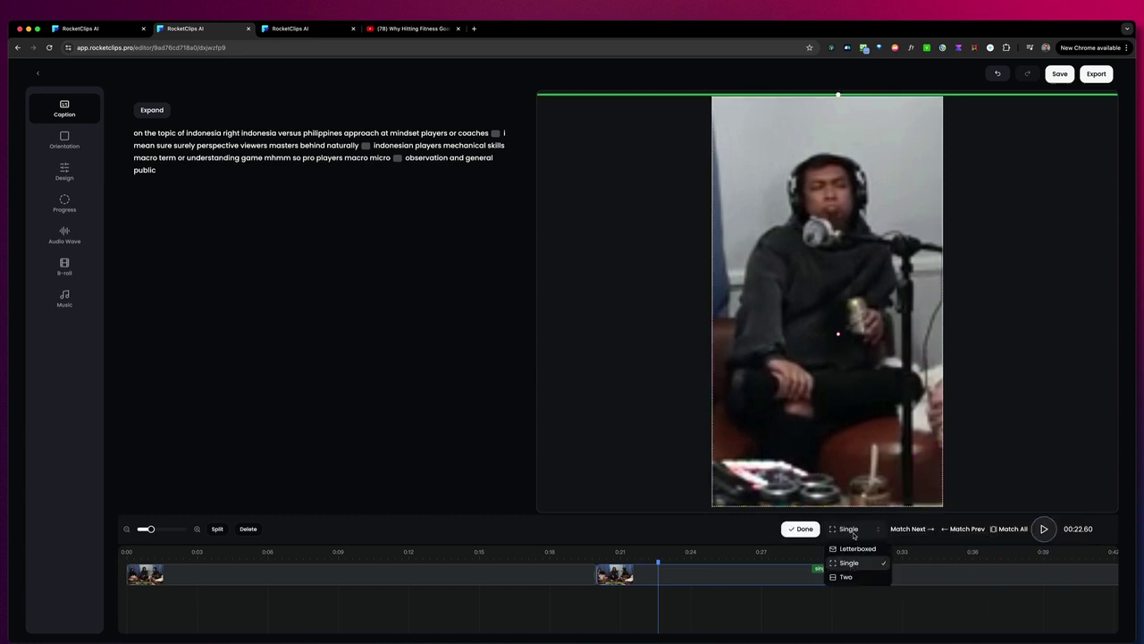
pyautogui.click(845, 577)
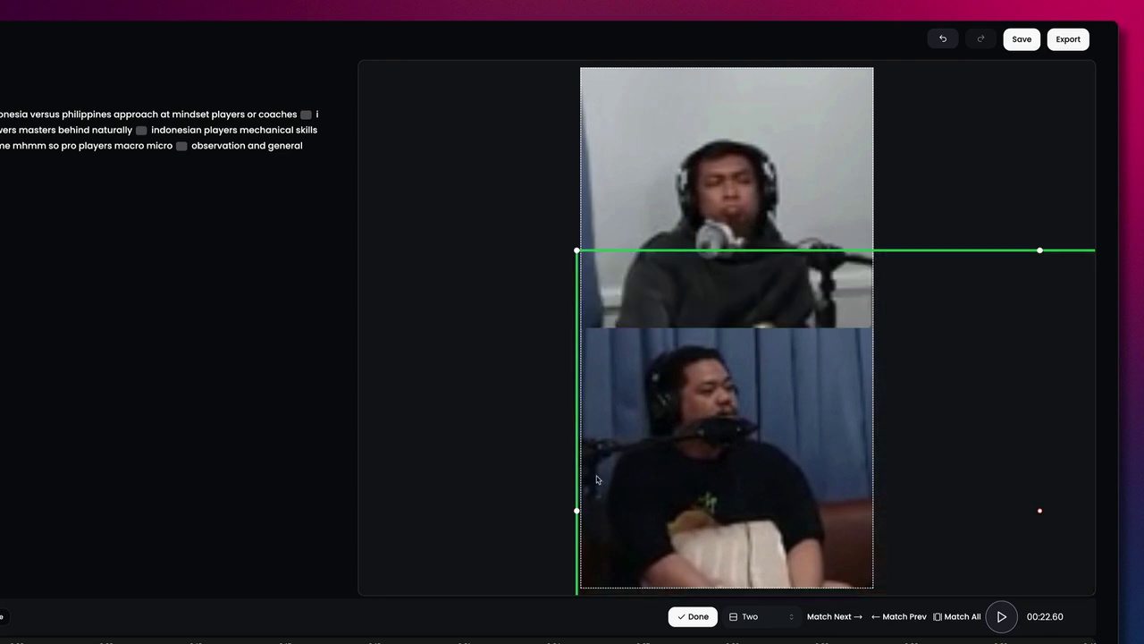
pyautogui.click(775, 184)
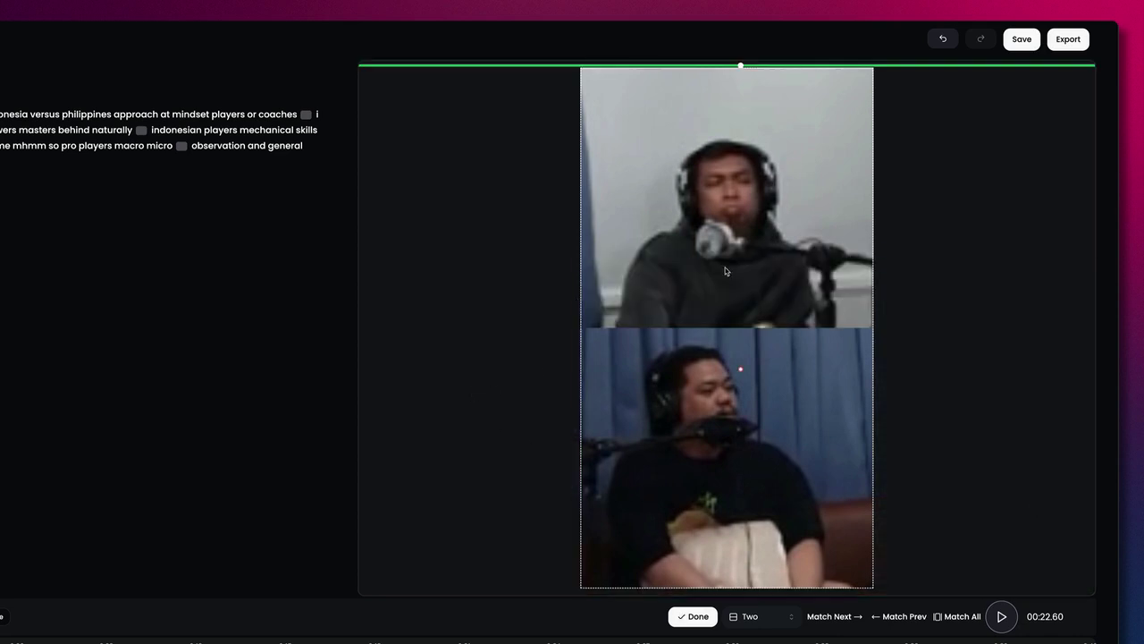
pyautogui.click(694, 616)
# Step: Change the layout of the first scene, at about 17.3 seconds, to Single
pyautogui.click(756, 641)
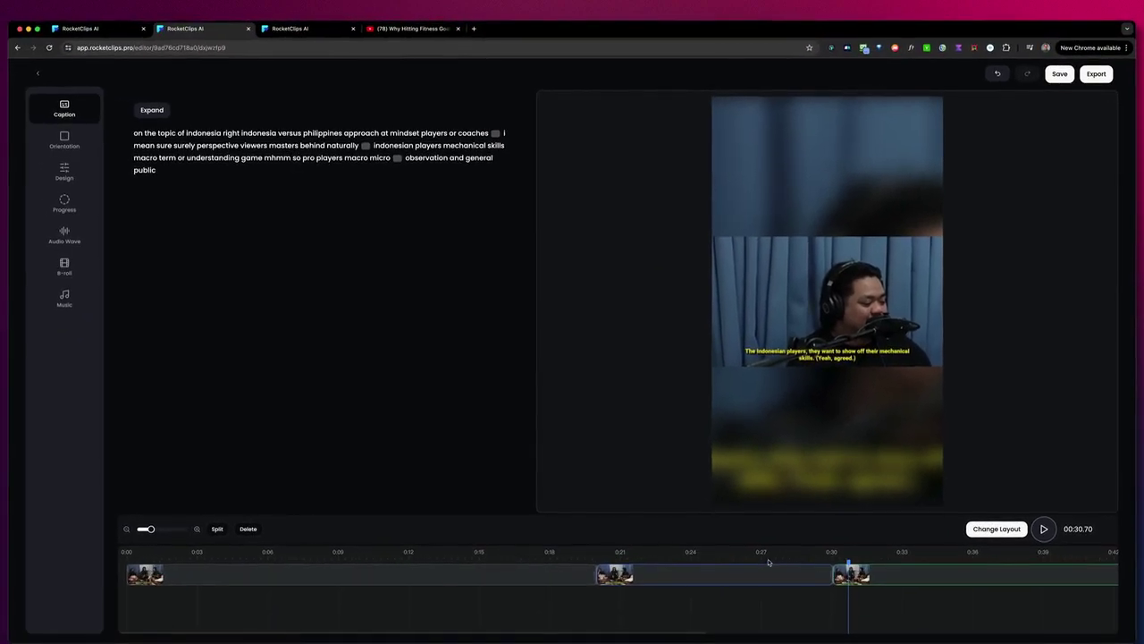
pyautogui.click(502, 557)
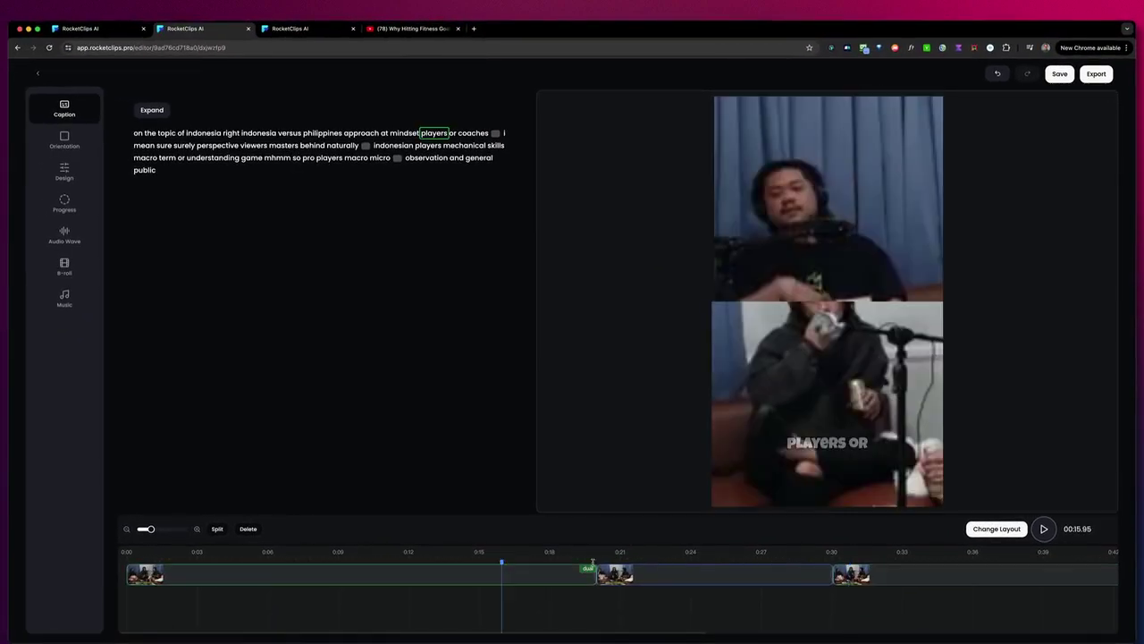
pyautogui.click(534, 570)
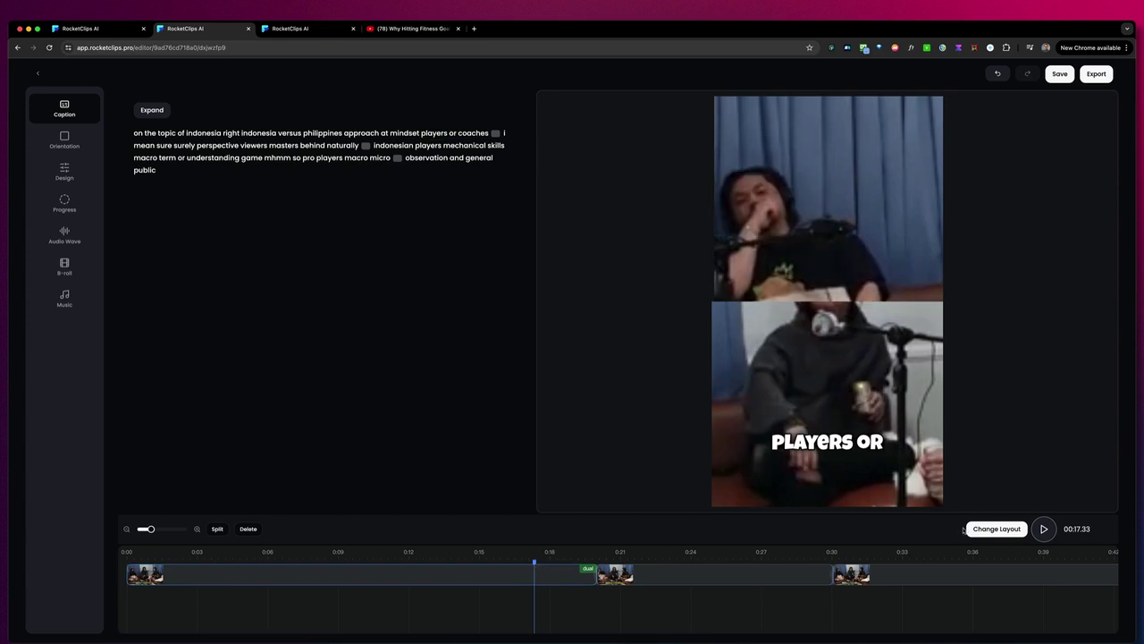
pyautogui.click(997, 529)
pyautogui.click(885, 530)
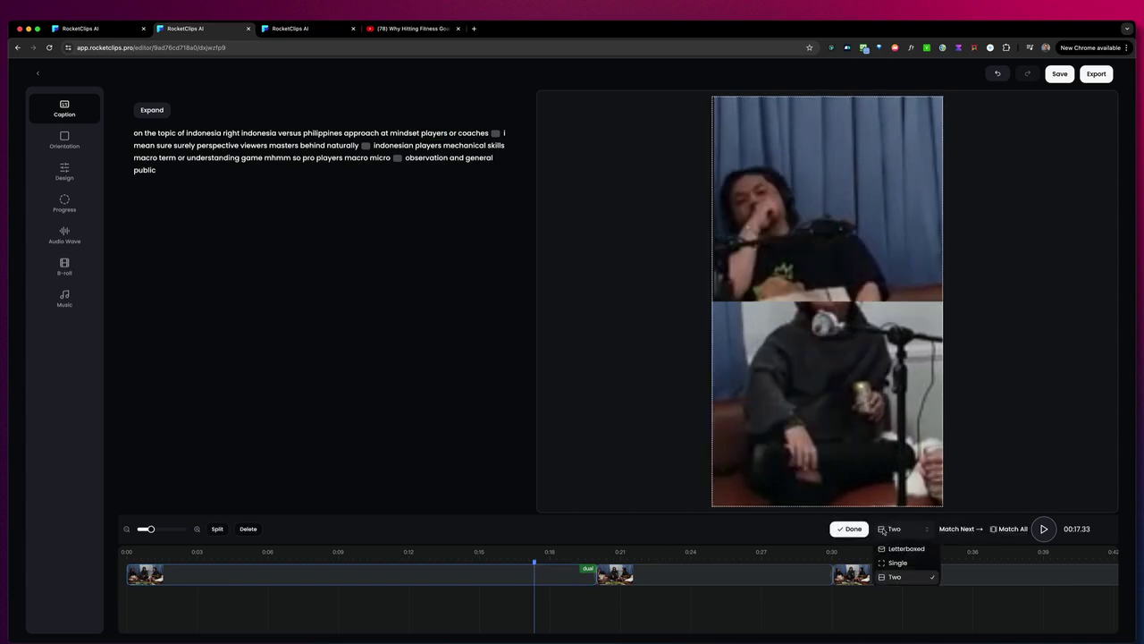
pyautogui.click(886, 561)
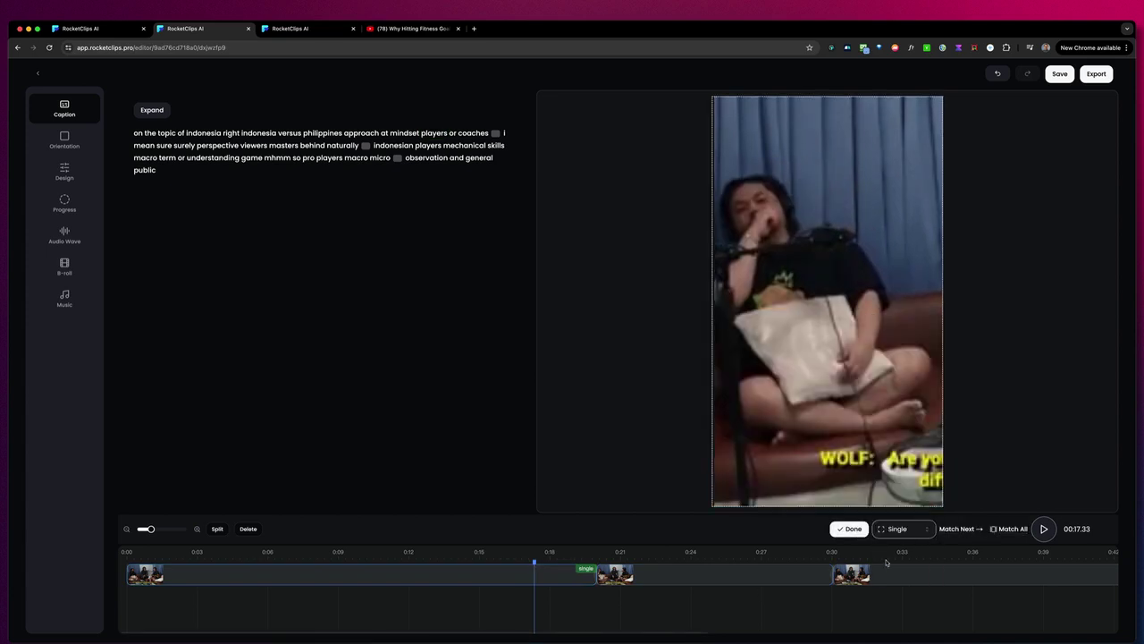
# Step: Enlarge and reposition the first scene's video so the speaker in the dark hoodie fills the vertical frame
pyautogui.click(814, 358)
pyautogui.moveTo(816, 357); pyautogui.dragTo(873, 267)
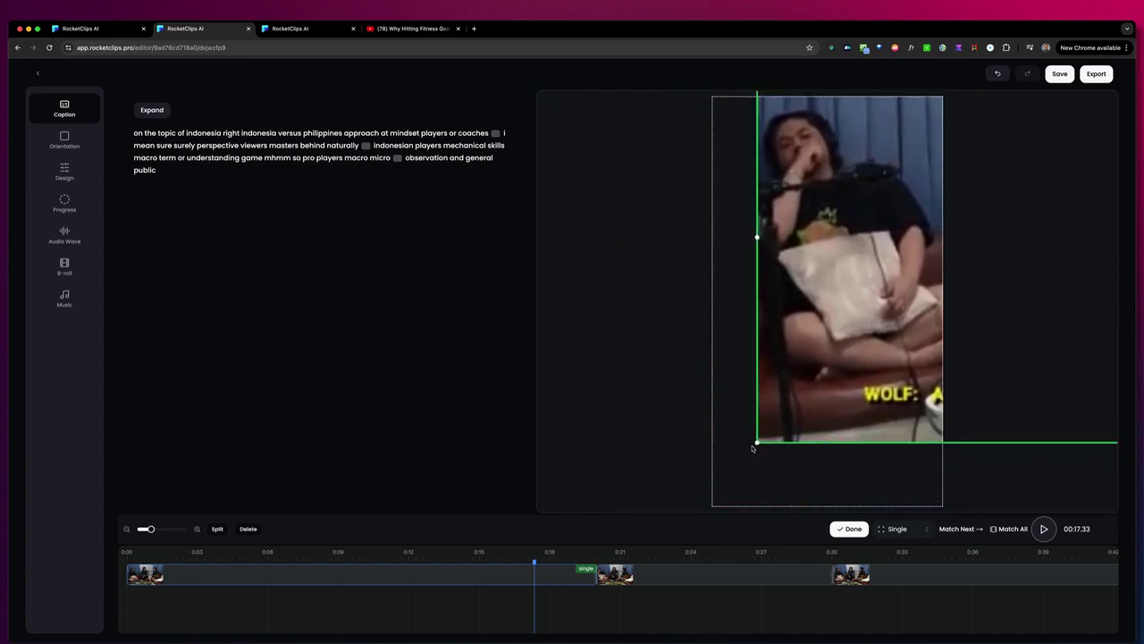
pyautogui.moveTo(758, 442); pyautogui.dragTo(556, 567)
pyautogui.moveTo(869, 312); pyautogui.dragTo(617, 364)
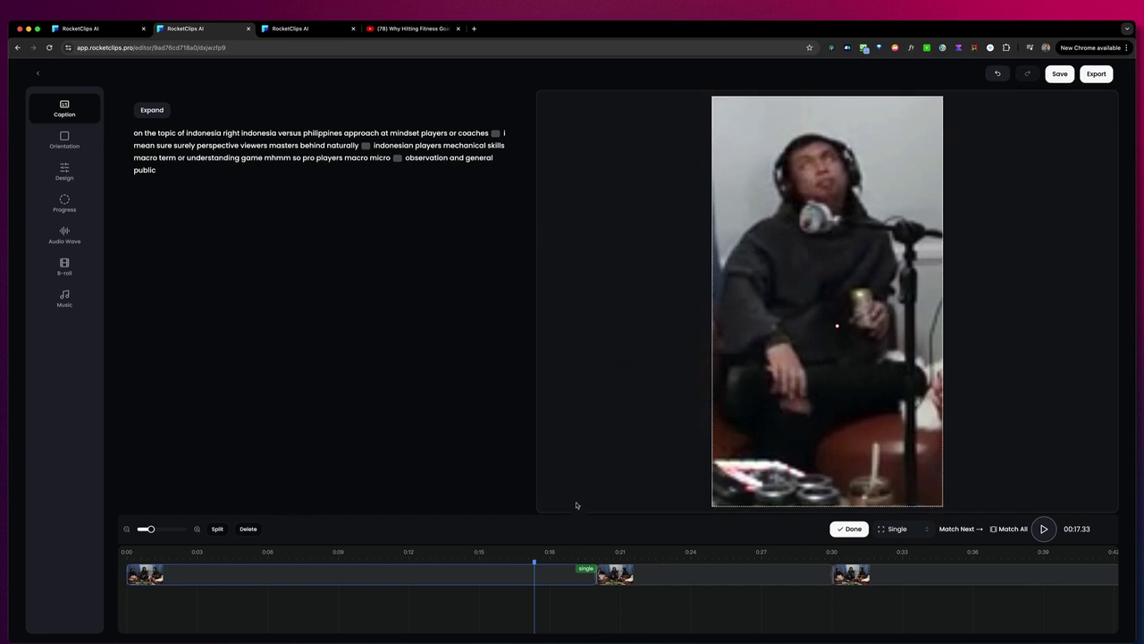
pyautogui.click(839, 530)
# Step: Match the second scene to the first scene's Single layout and framing, and finish the layout edit
pyautogui.click(641, 552)
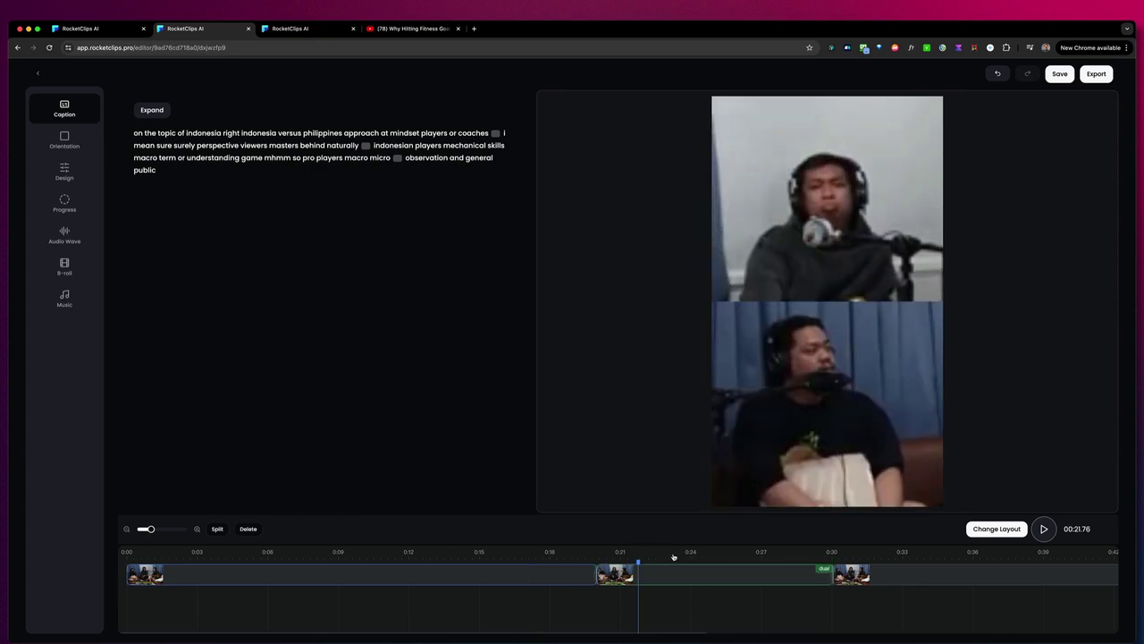
pyautogui.click(555, 555)
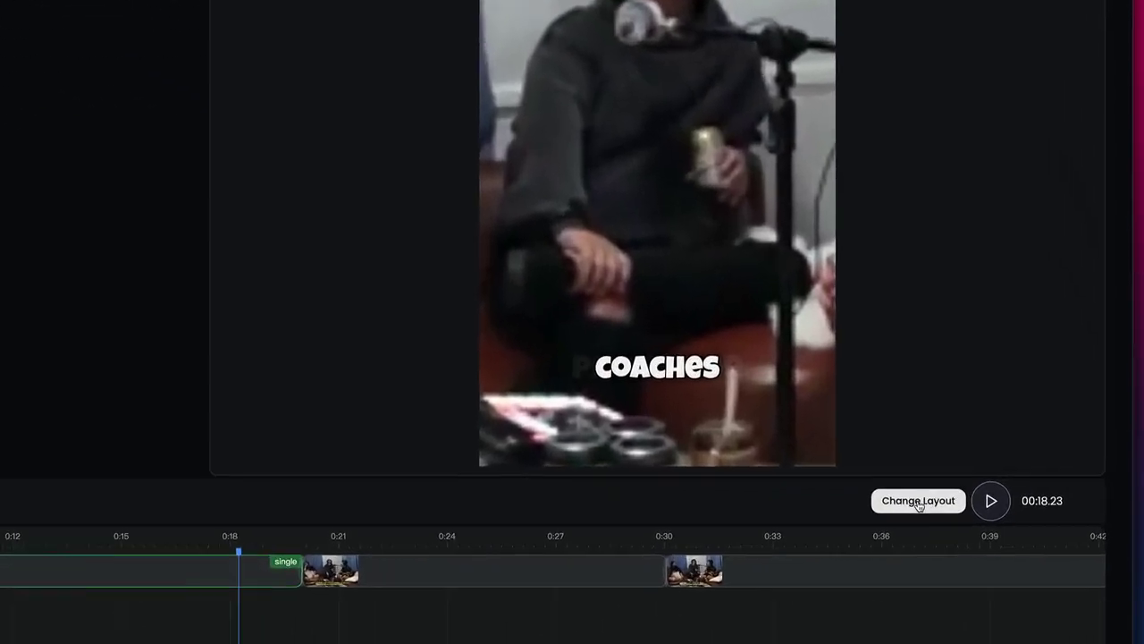
pyautogui.click(919, 502)
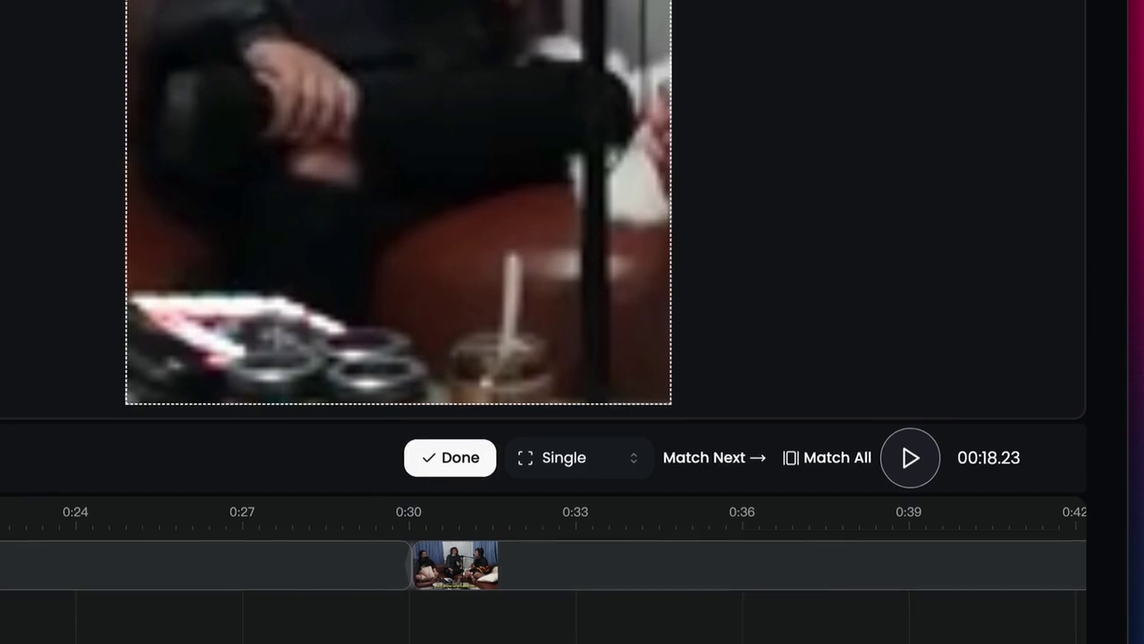
pyautogui.click(63, 562)
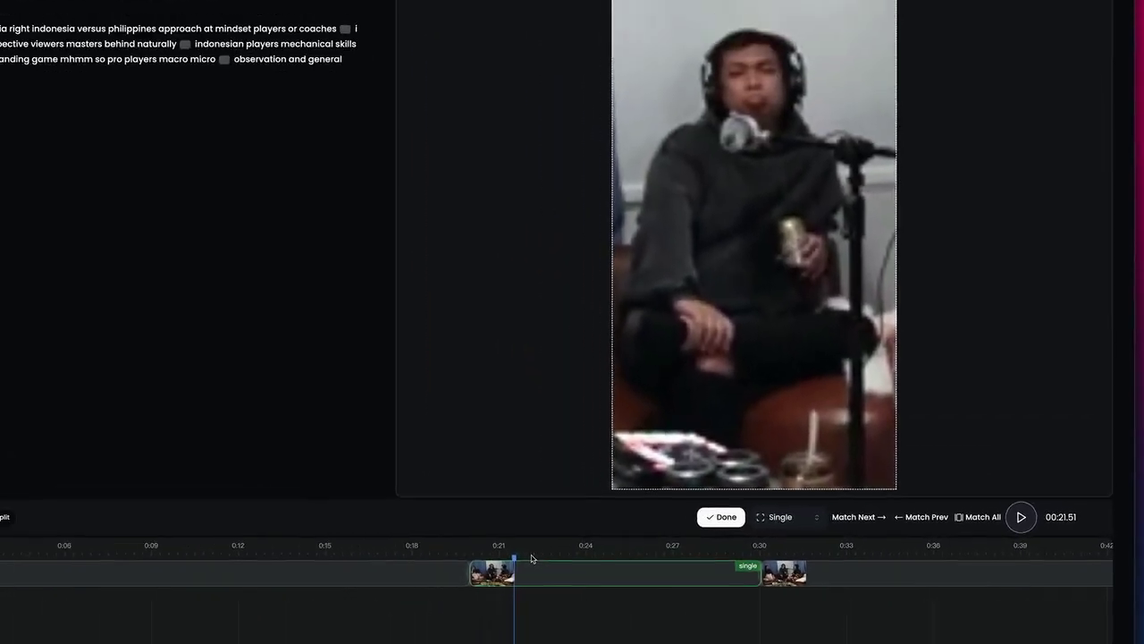
pyautogui.click(170, 548)
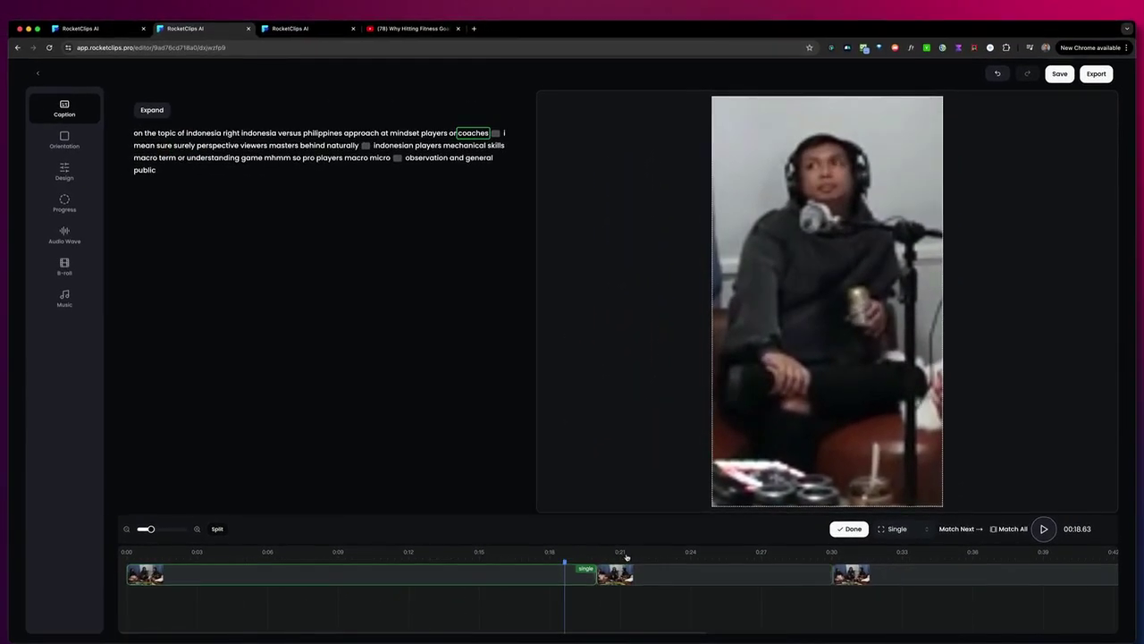
pyautogui.click(626, 557)
pyautogui.click(801, 532)
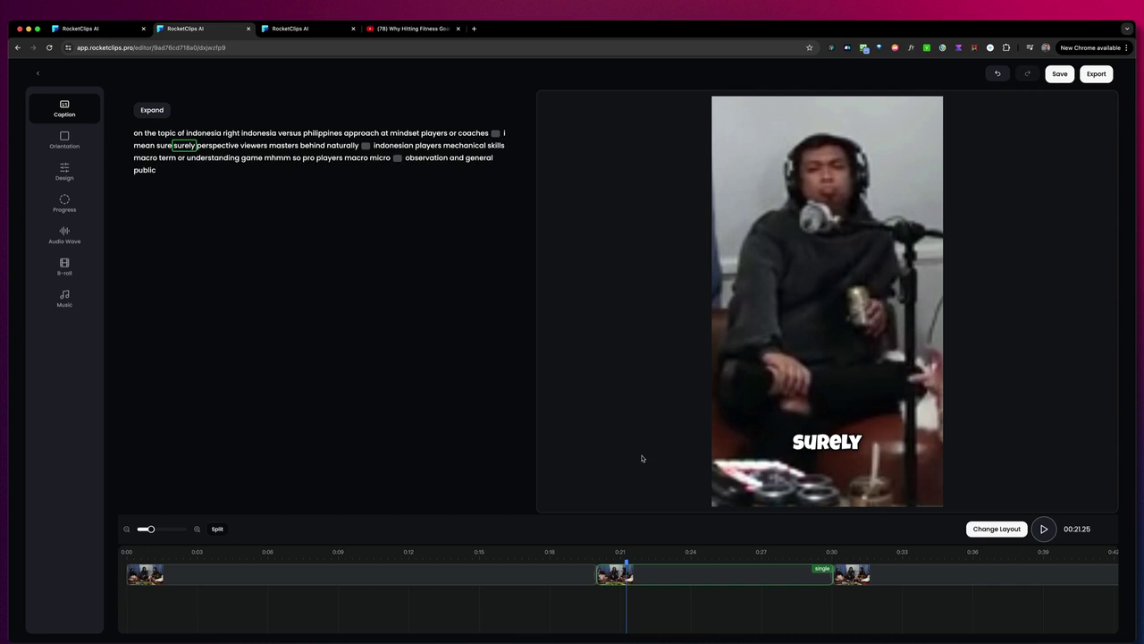
# Step: Check the framing at about 18 and 24 seconds in the first two scenes and export the clip
pyautogui.click(549, 560)
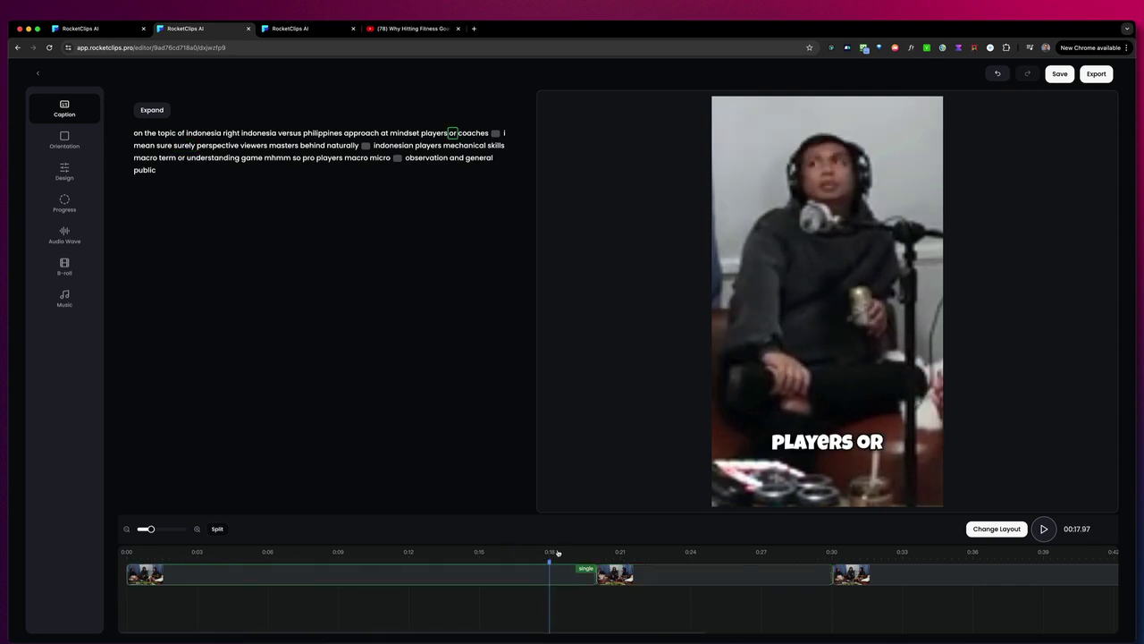
pyautogui.click(690, 558)
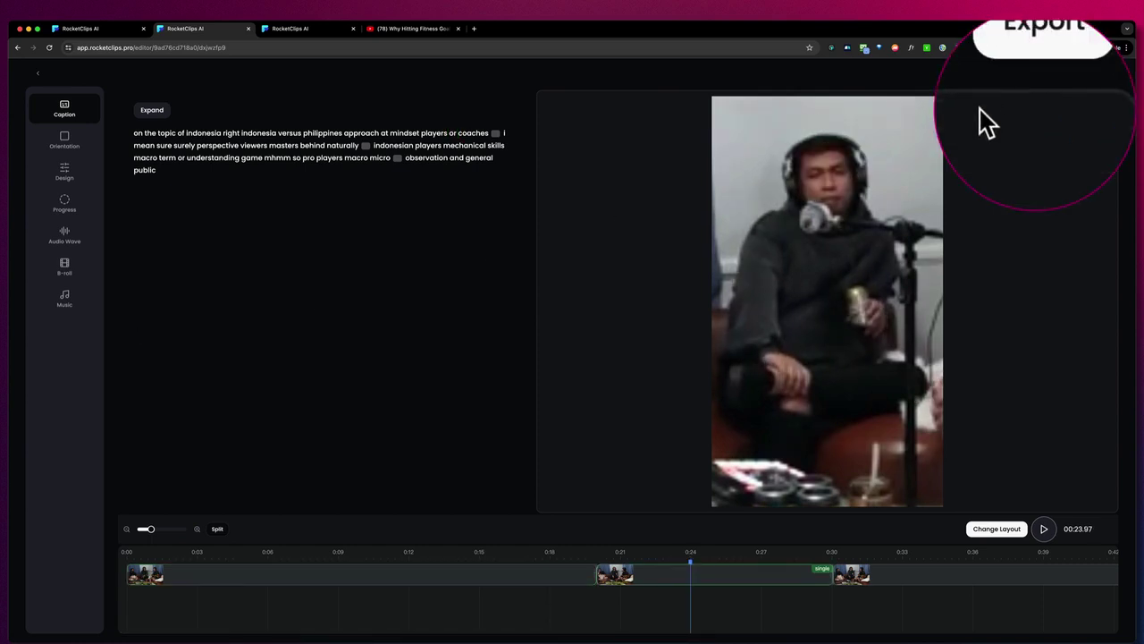
pyautogui.click(1096, 74)
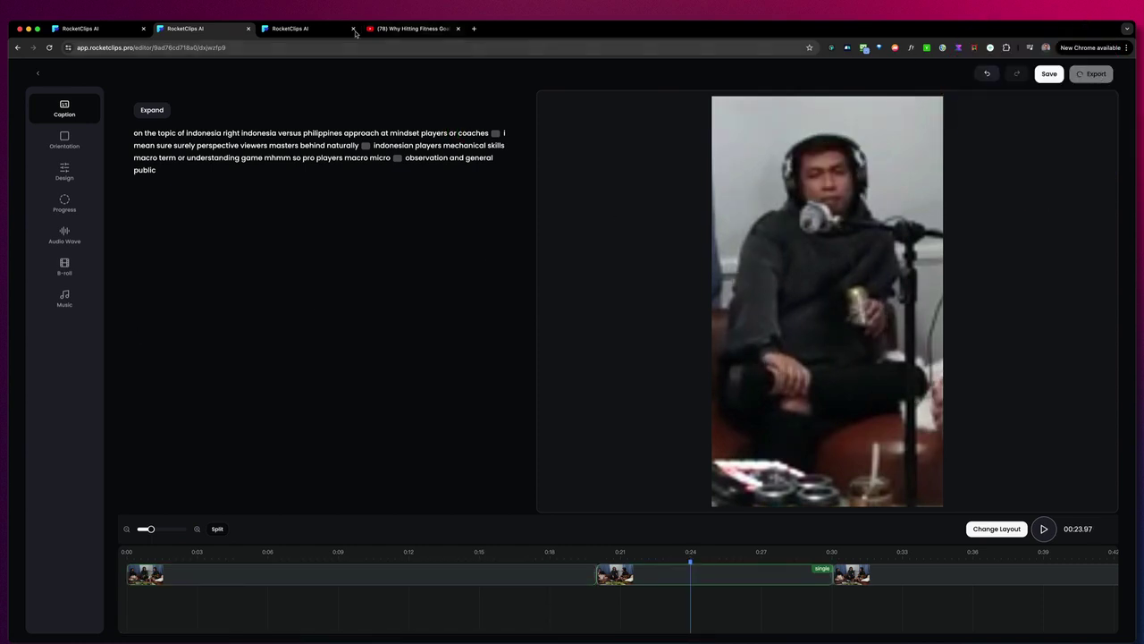
# Step: Look through the clip list of the Lando Norris Chicken Shop Date campaign and return to the clip editor in the first browser tab
pyautogui.click(304, 30)
pyautogui.scroll(-5, 963, 318)
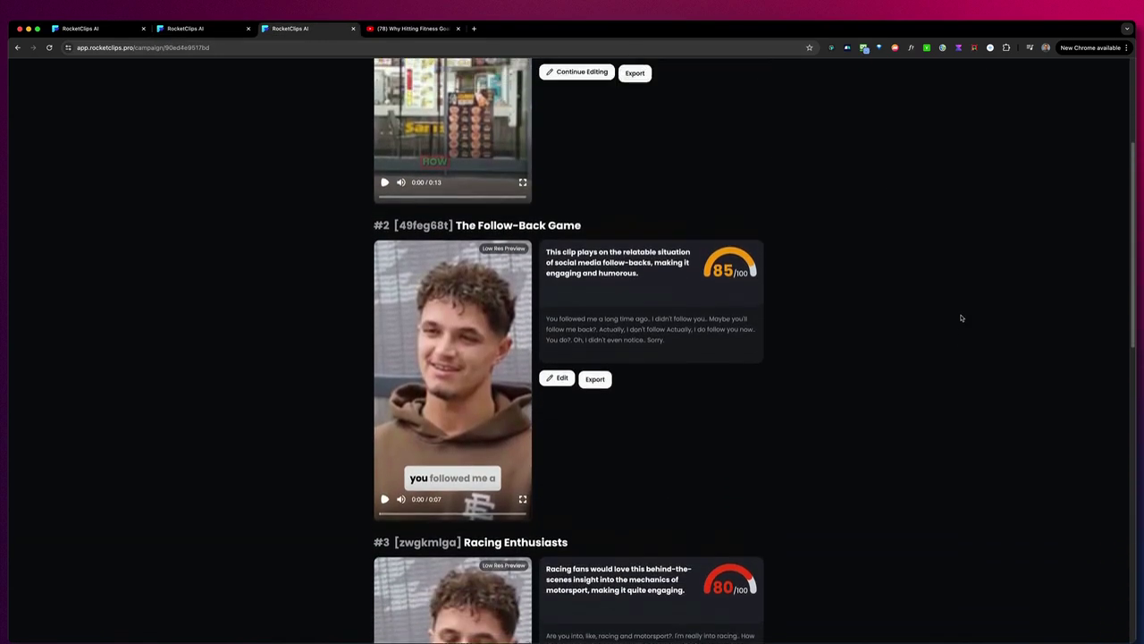
pyautogui.scroll(5, 961, 316)
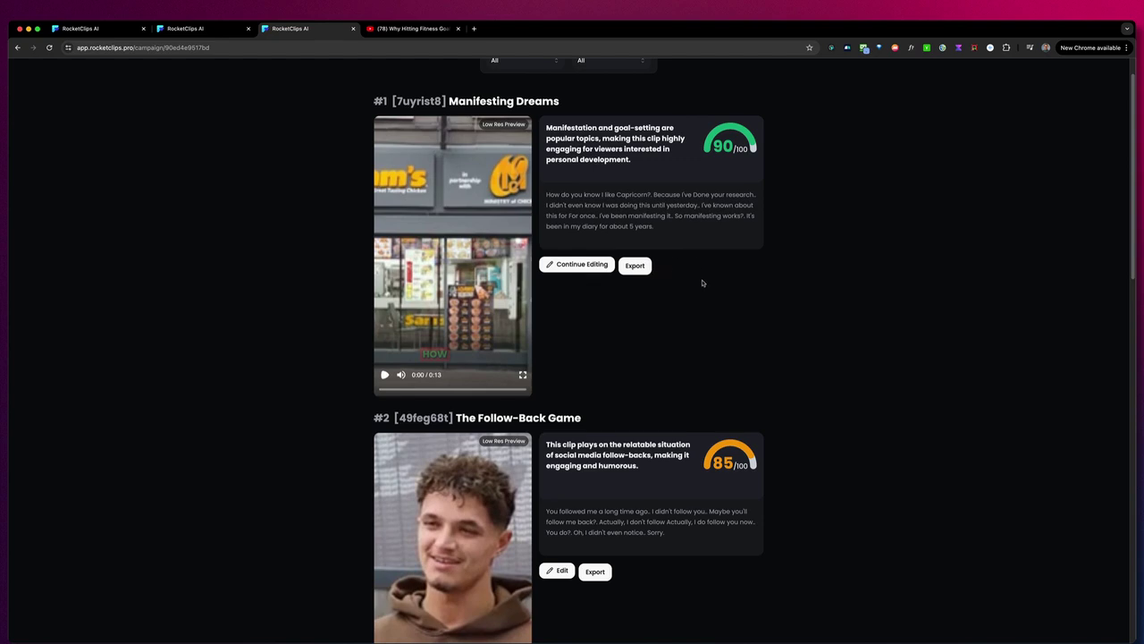
pyautogui.scroll(1, 701, 283)
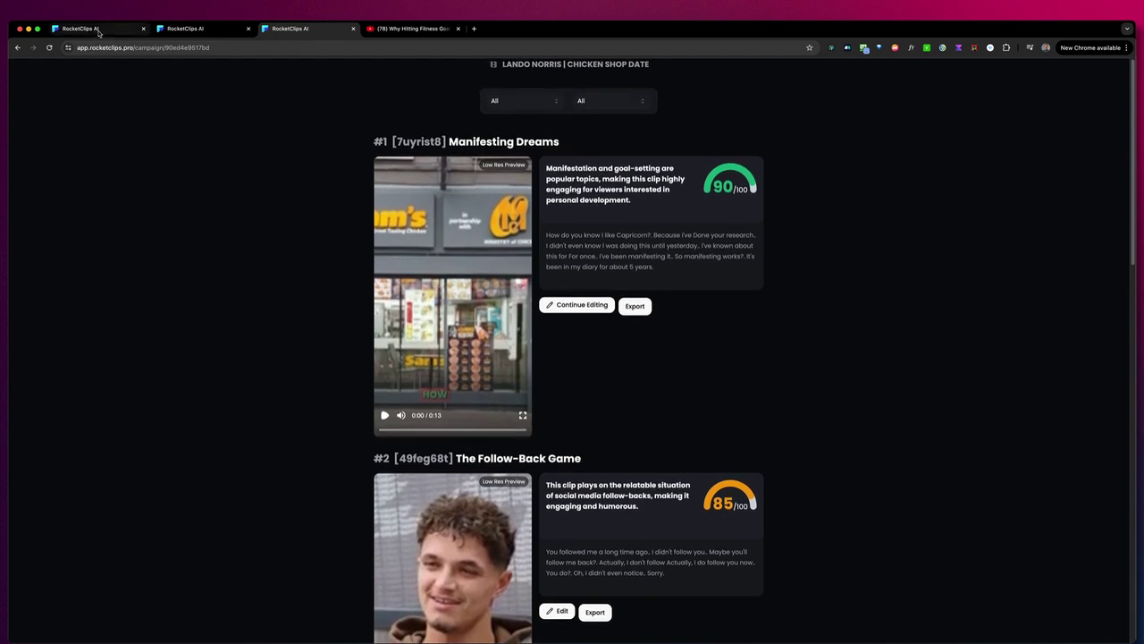
pyautogui.click(98, 31)
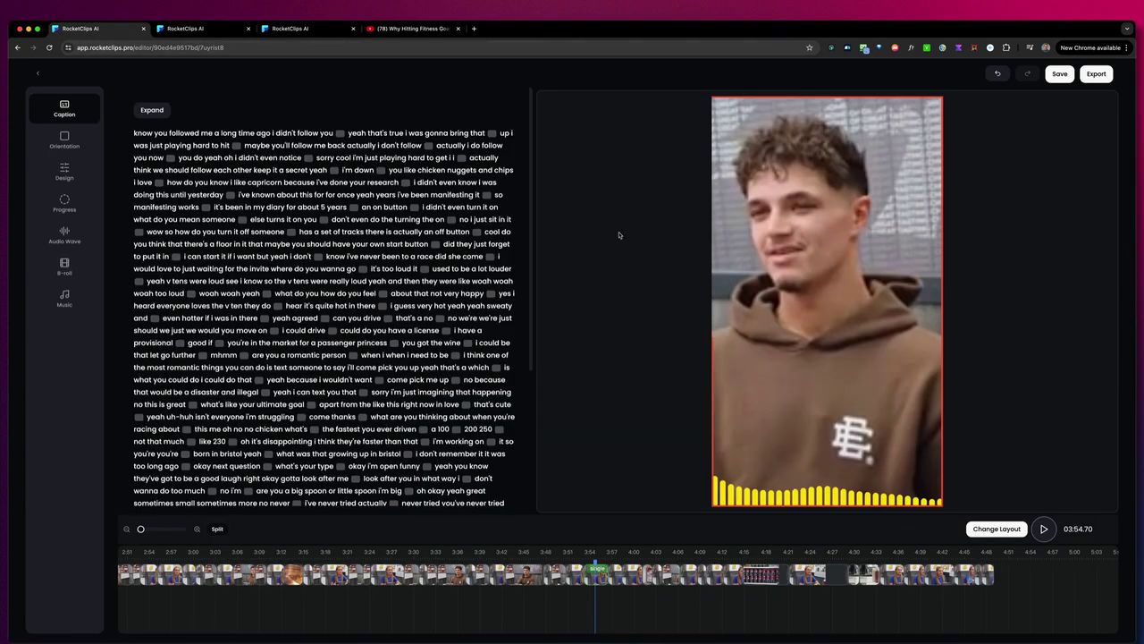